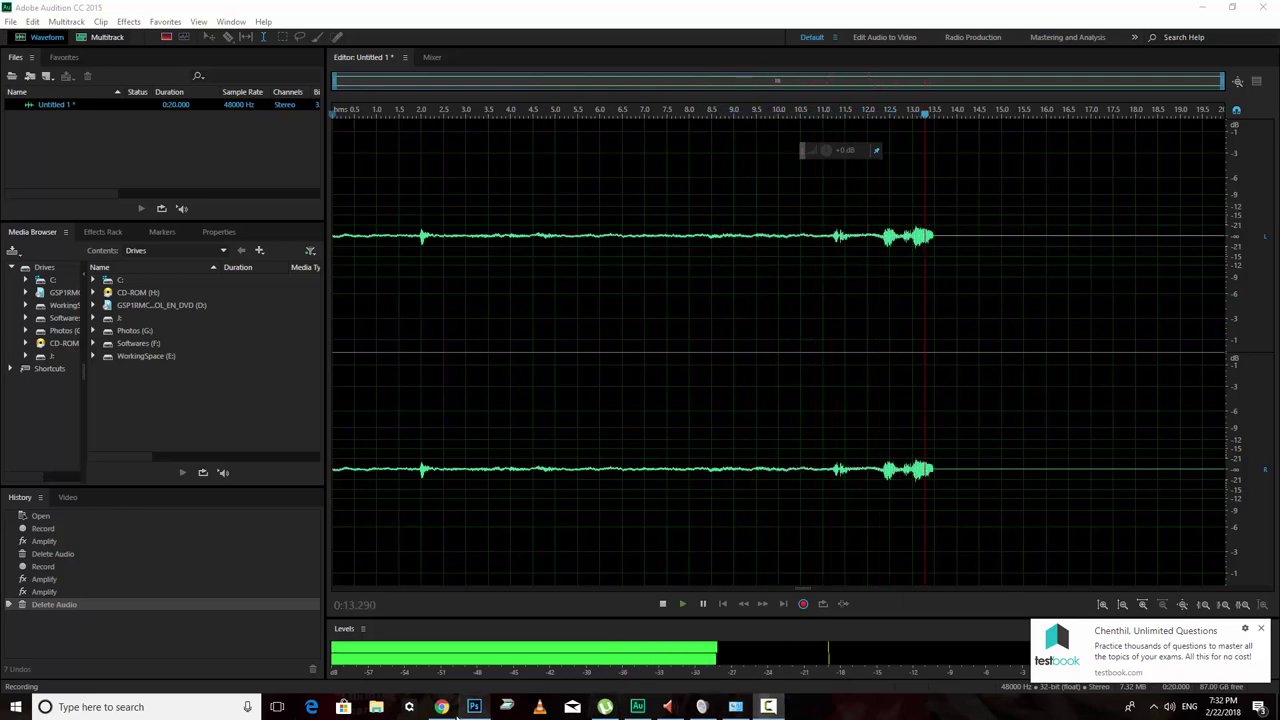
# Switch from Audition to the WhatsApp Web chat in Chrome
pyautogui.click(441, 707)
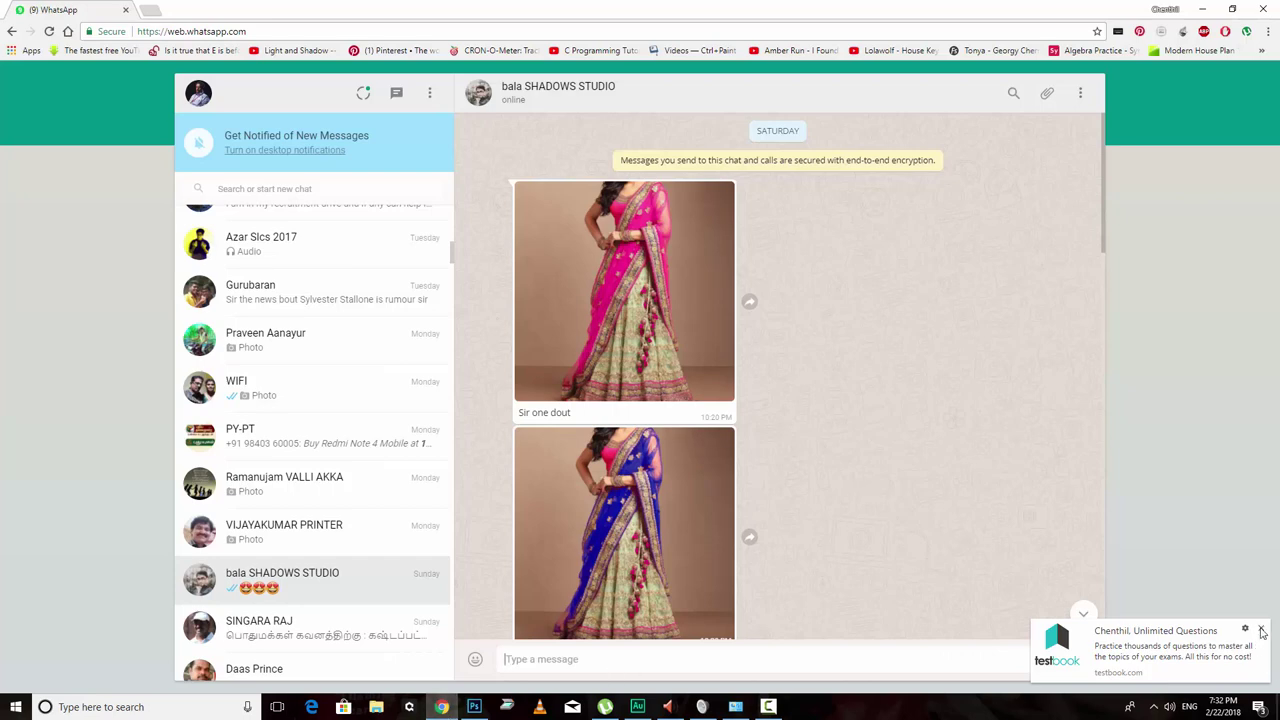
pyautogui.moveTo(624, 290)
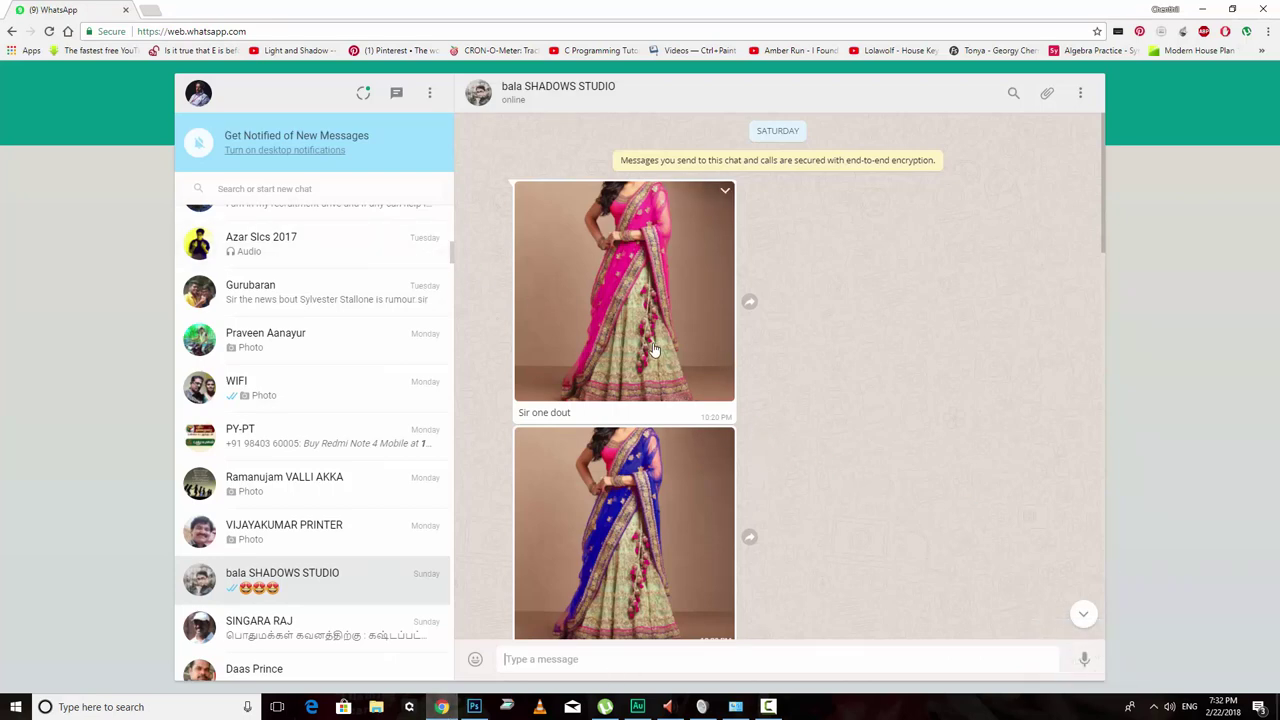
# View the pink, blue and green dupatta lehenga photos full size, then close the viewer
pyautogui.click(652, 351)
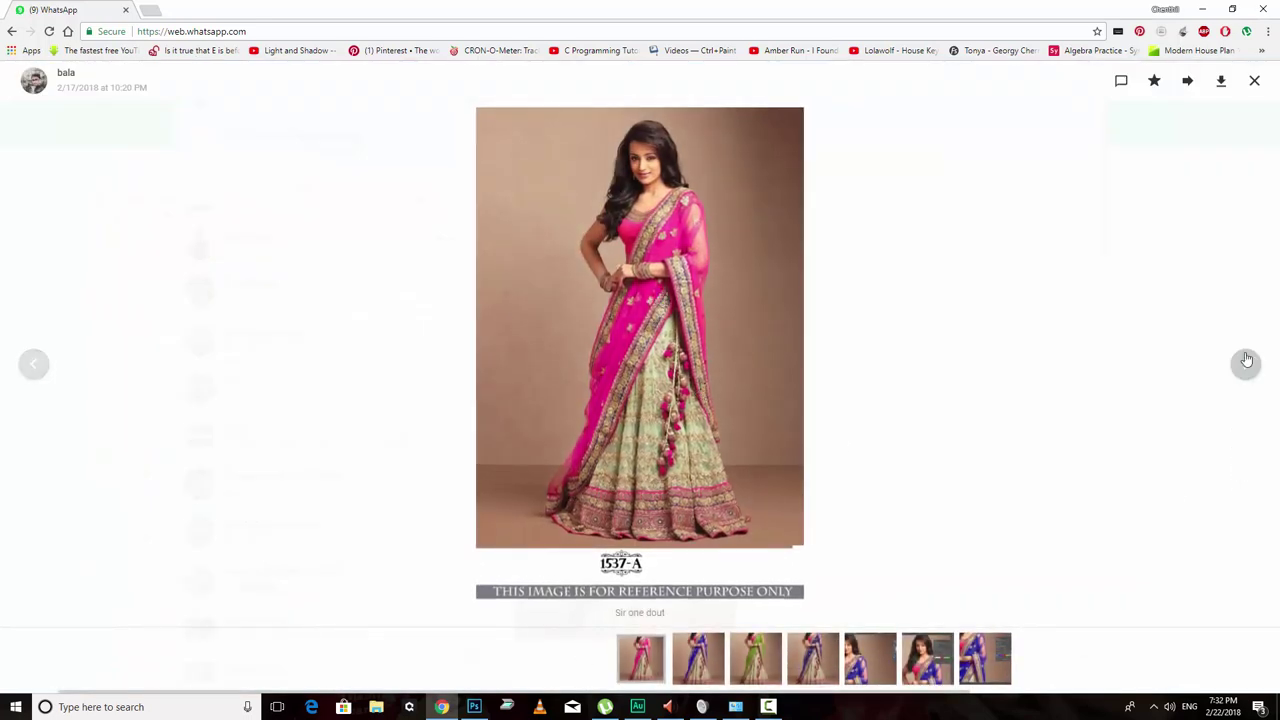
pyautogui.click(1249, 369)
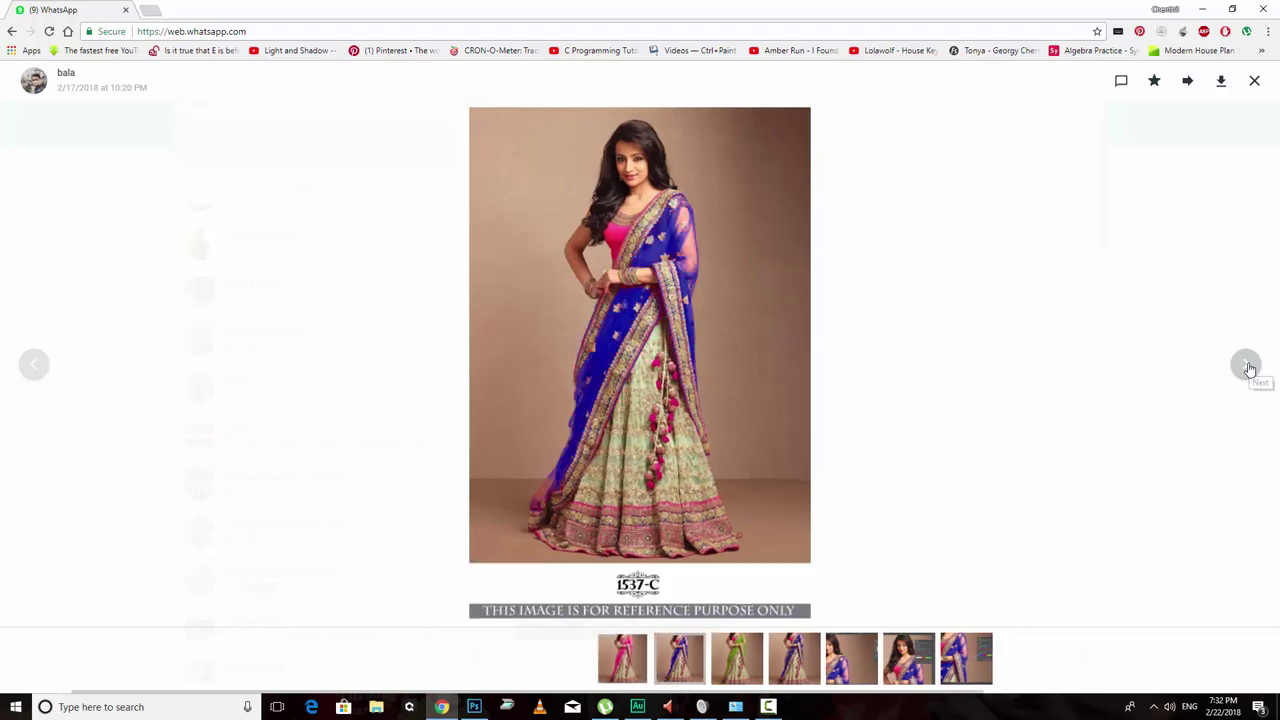
pyautogui.click(1249, 369)
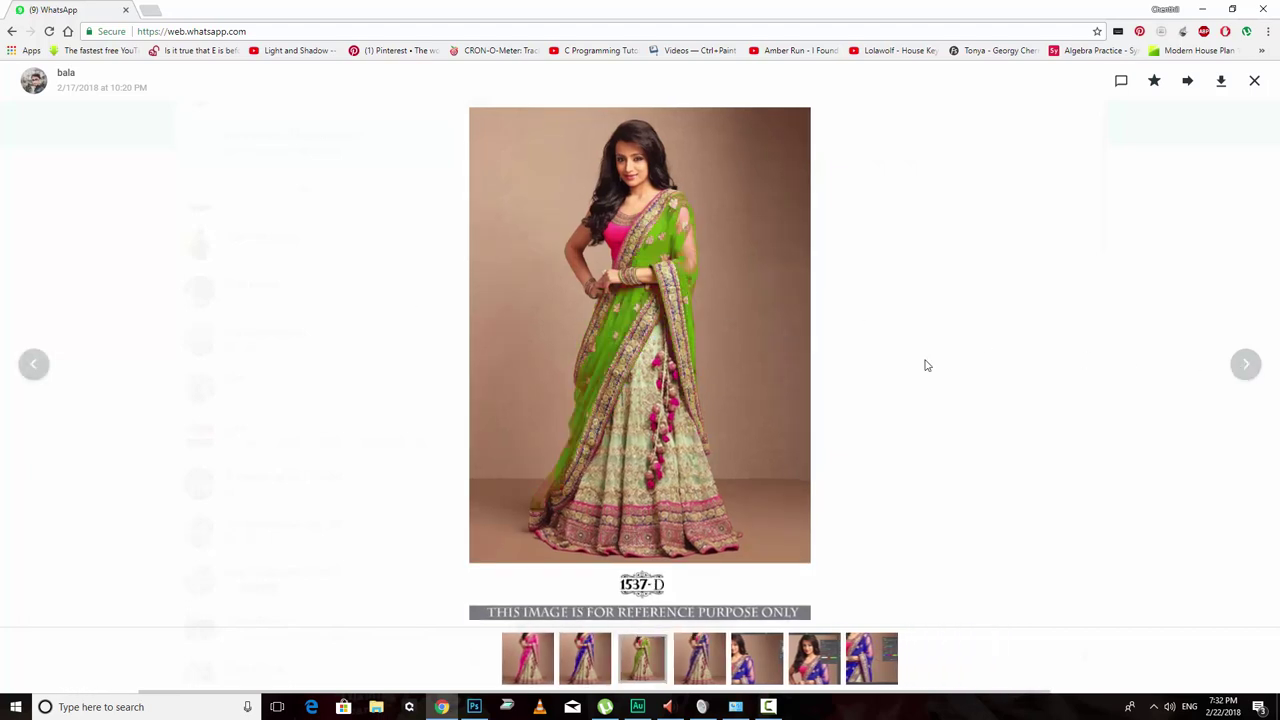
pyautogui.click(1254, 81)
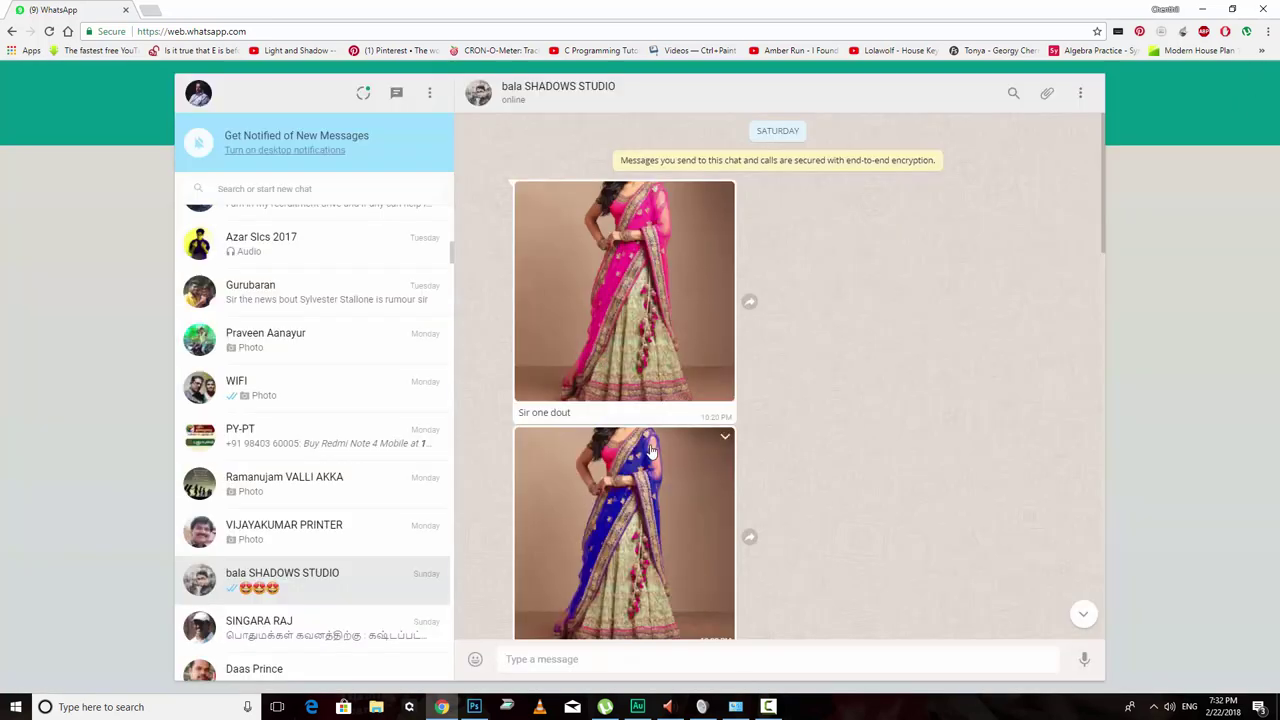
# Scroll through the chat to locate the pink-dupatta photo again
pyautogui.scroll(-1, 651, 458)
pyautogui.scroll(-2, 651, 458)
pyautogui.scroll(-2, 651, 458)
pyautogui.scroll(-2, 651, 458)
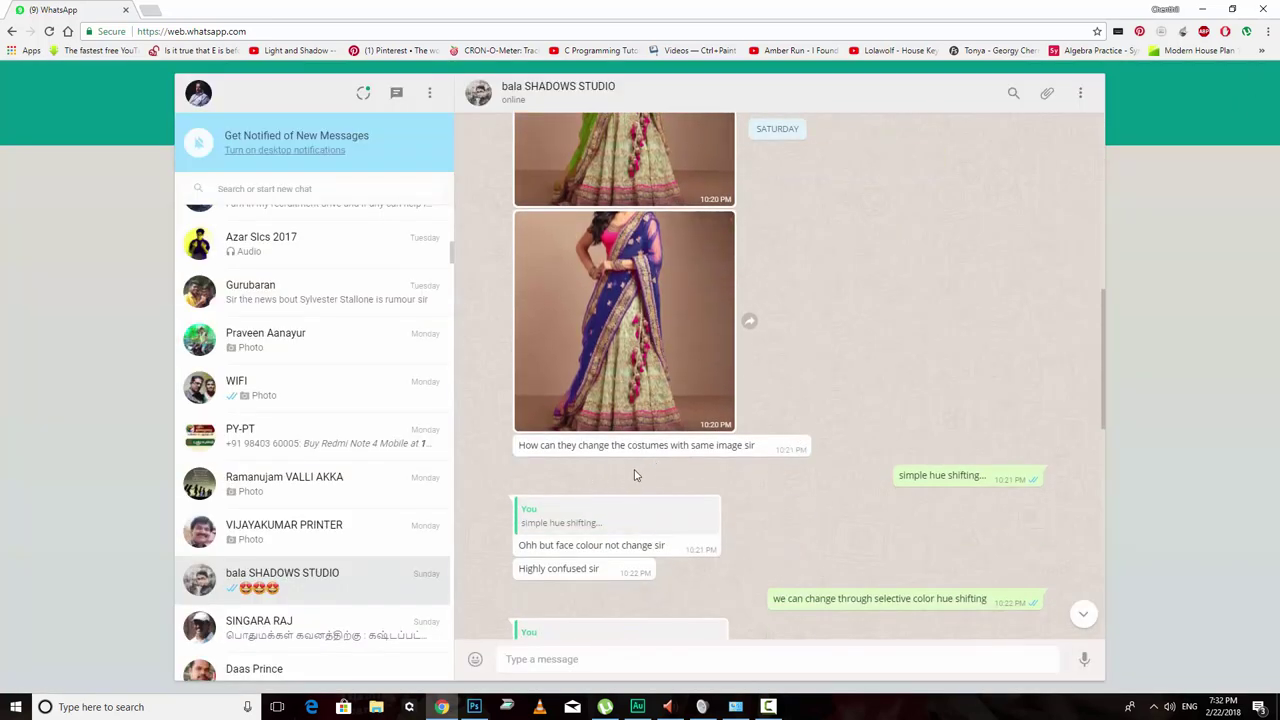
pyautogui.scroll(3, 640, 450)
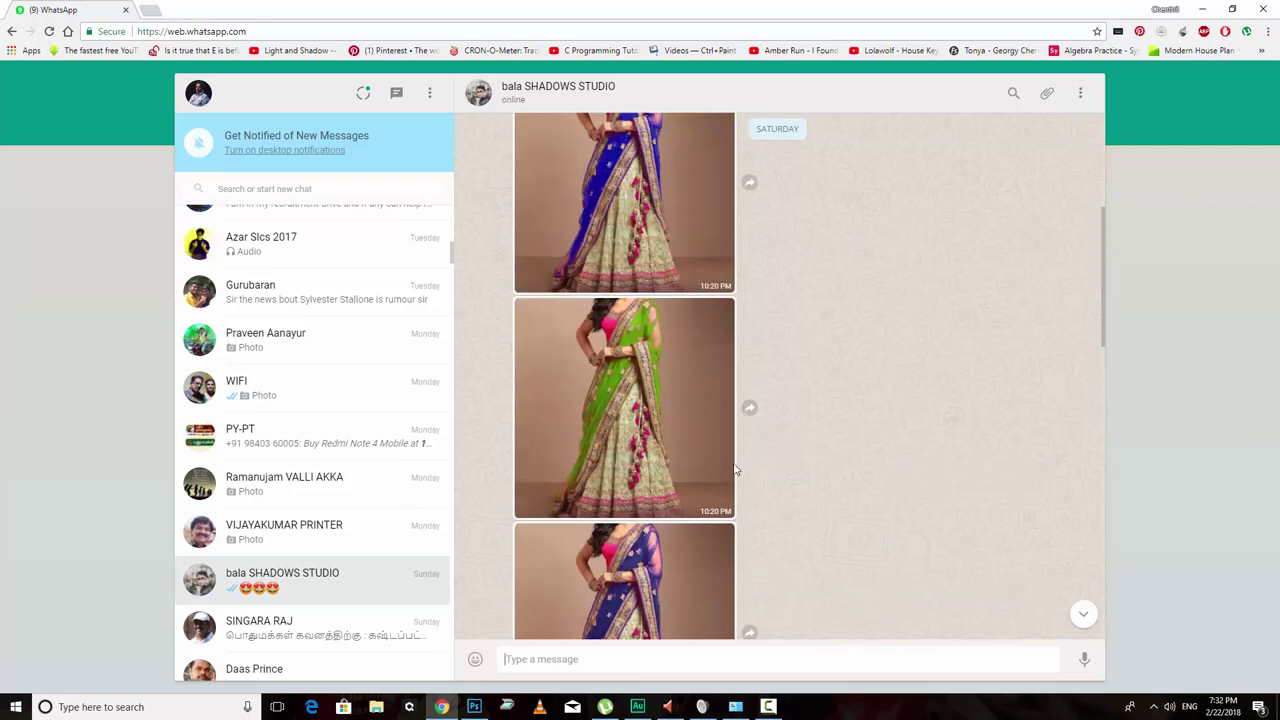
pyautogui.scroll(1, 641, 420)
pyautogui.scroll(1, 641, 405)
pyautogui.scroll(2, 641, 405)
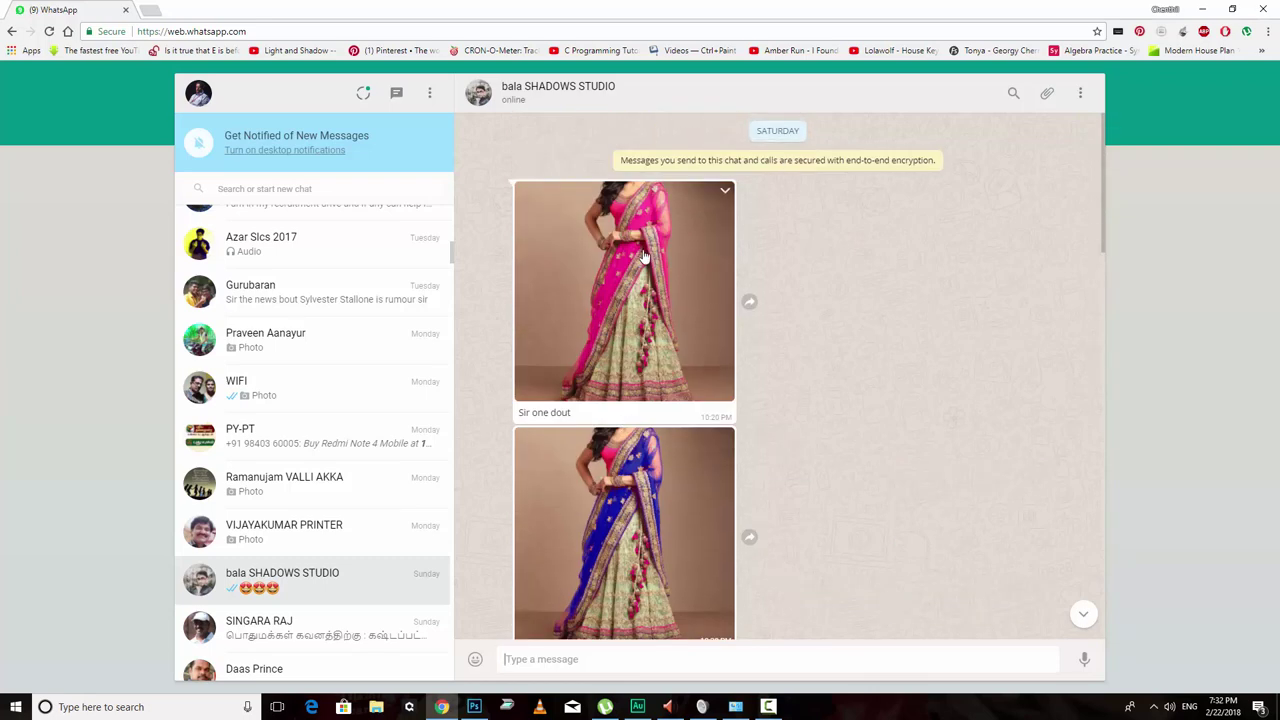
pyautogui.moveTo(624, 290)
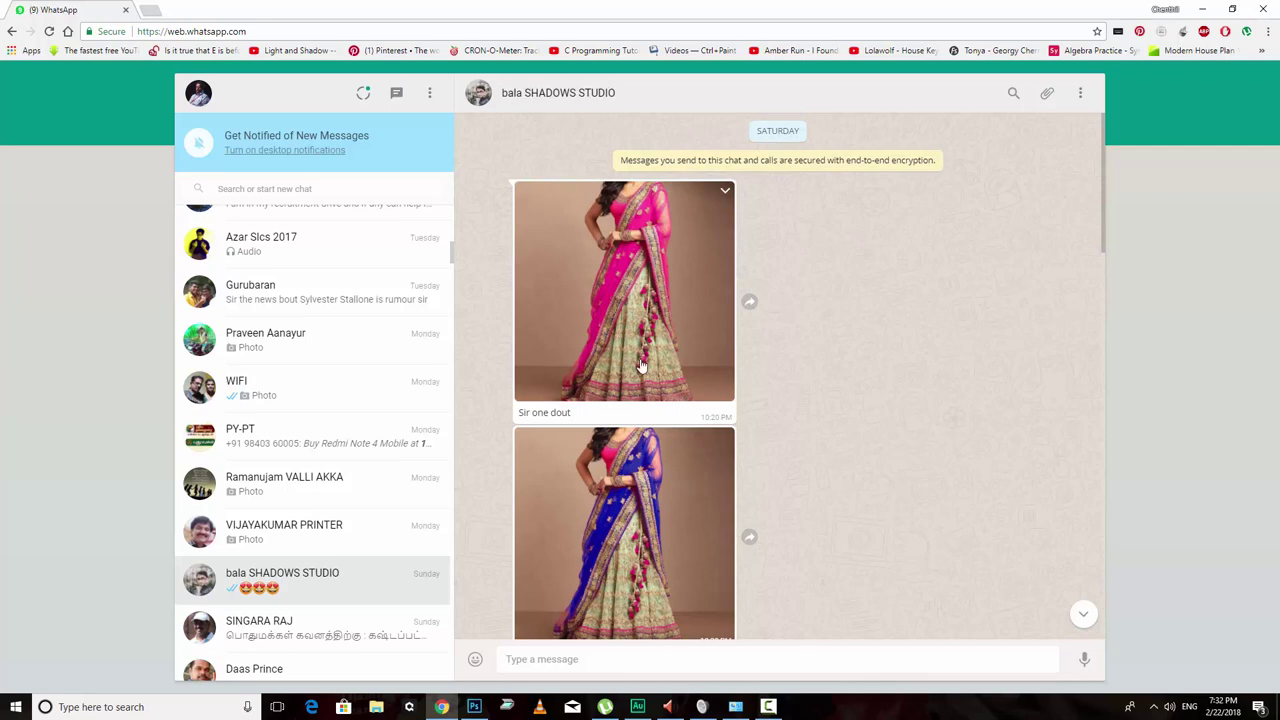
pyautogui.scroll(-2, 634, 505)
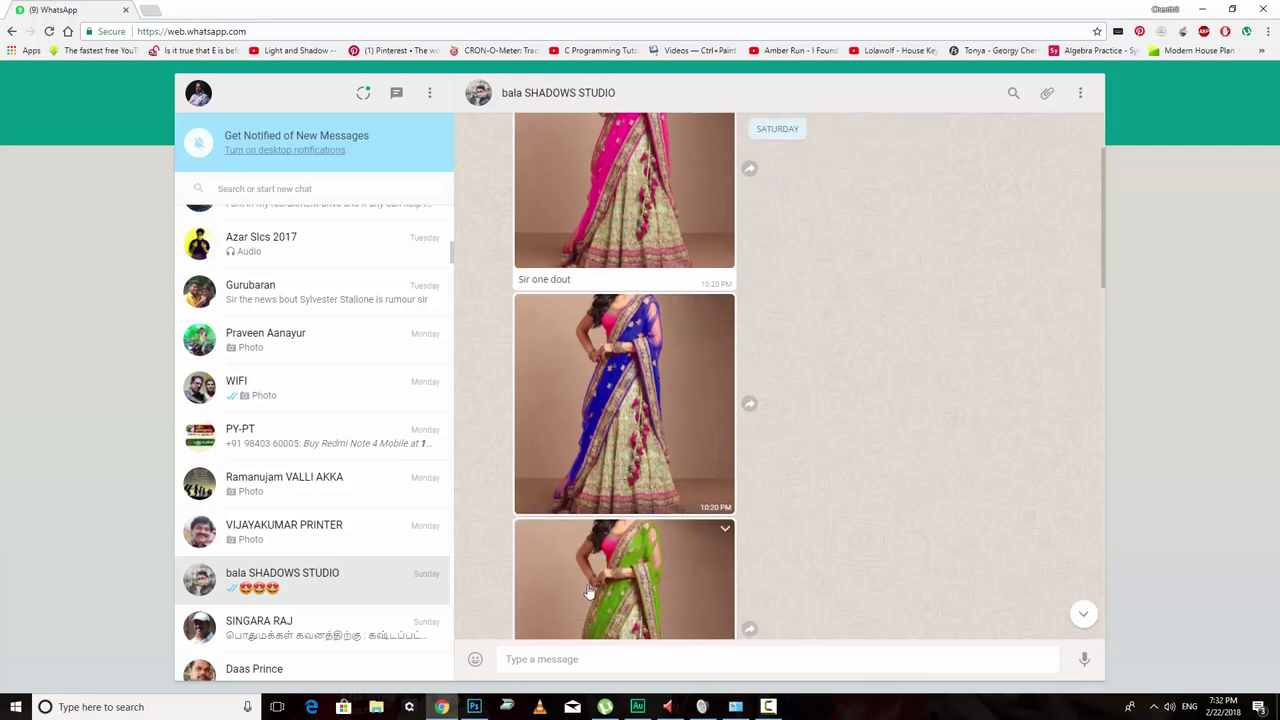
# Start saving the pink-dupatta photo and create a new Desktop folder named chenet
pyautogui.rightClick(618, 219)
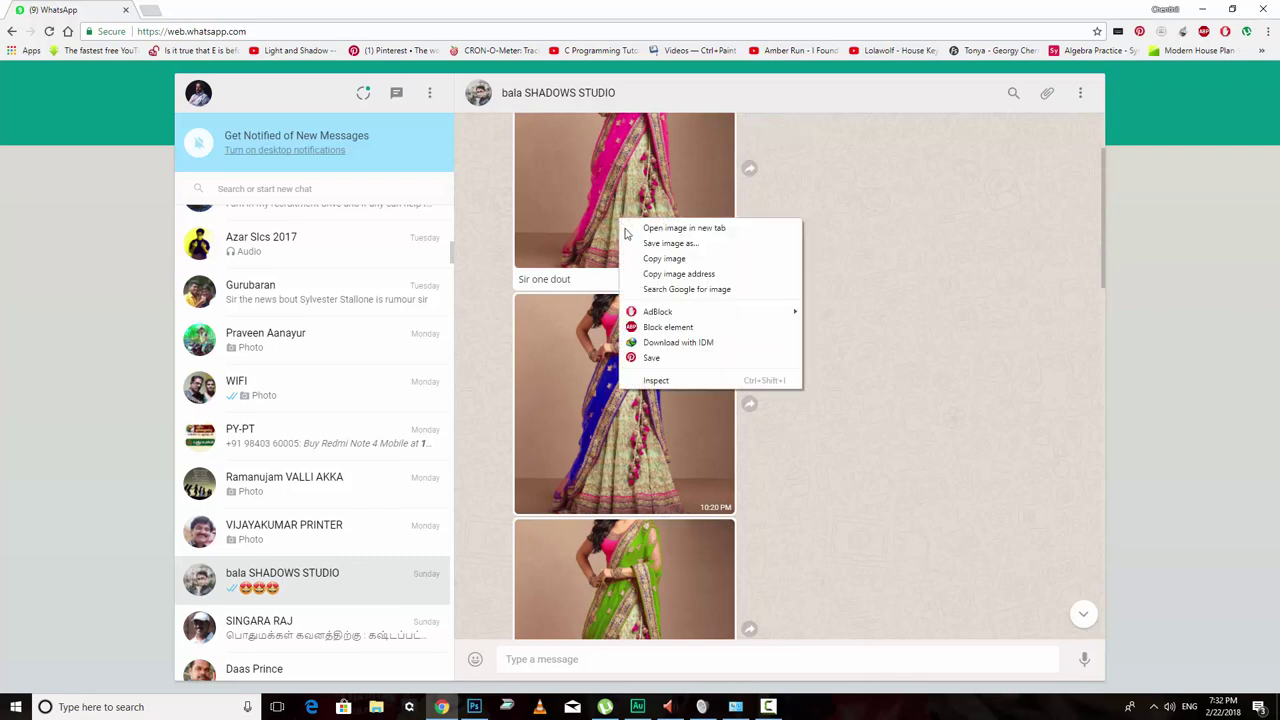
pyautogui.click(691, 244)
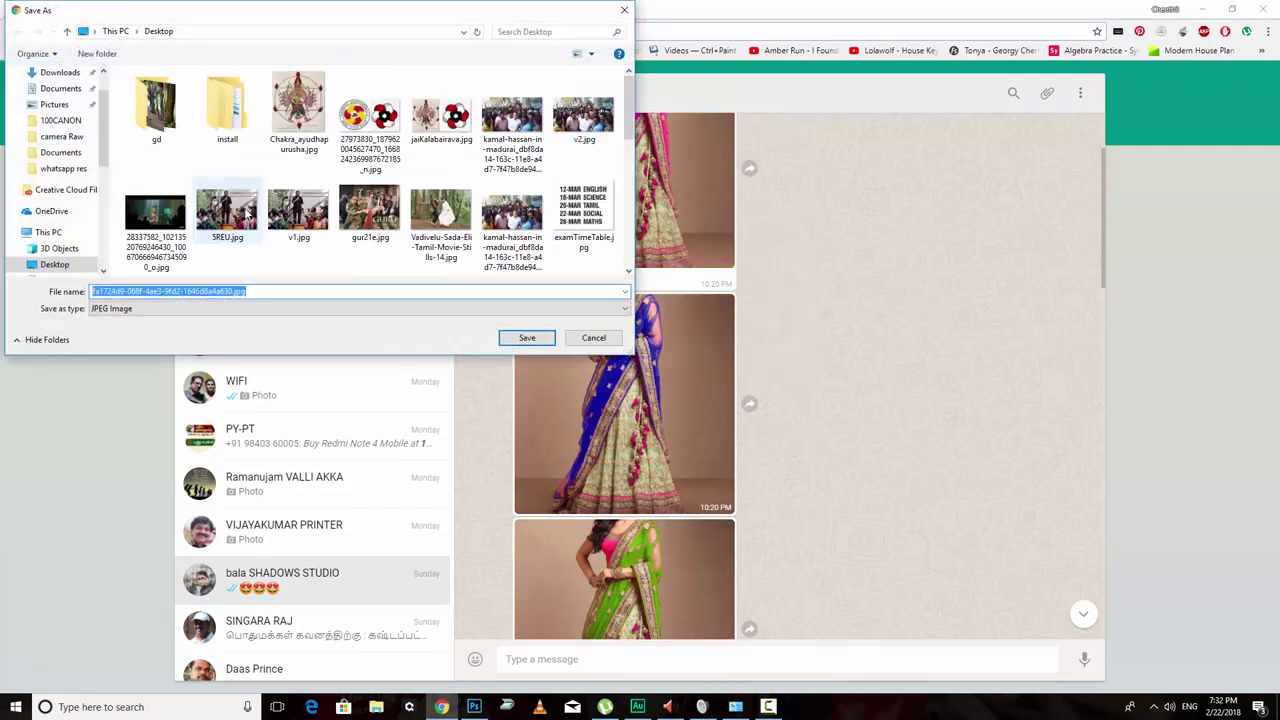
pyautogui.rightClick(197, 157)
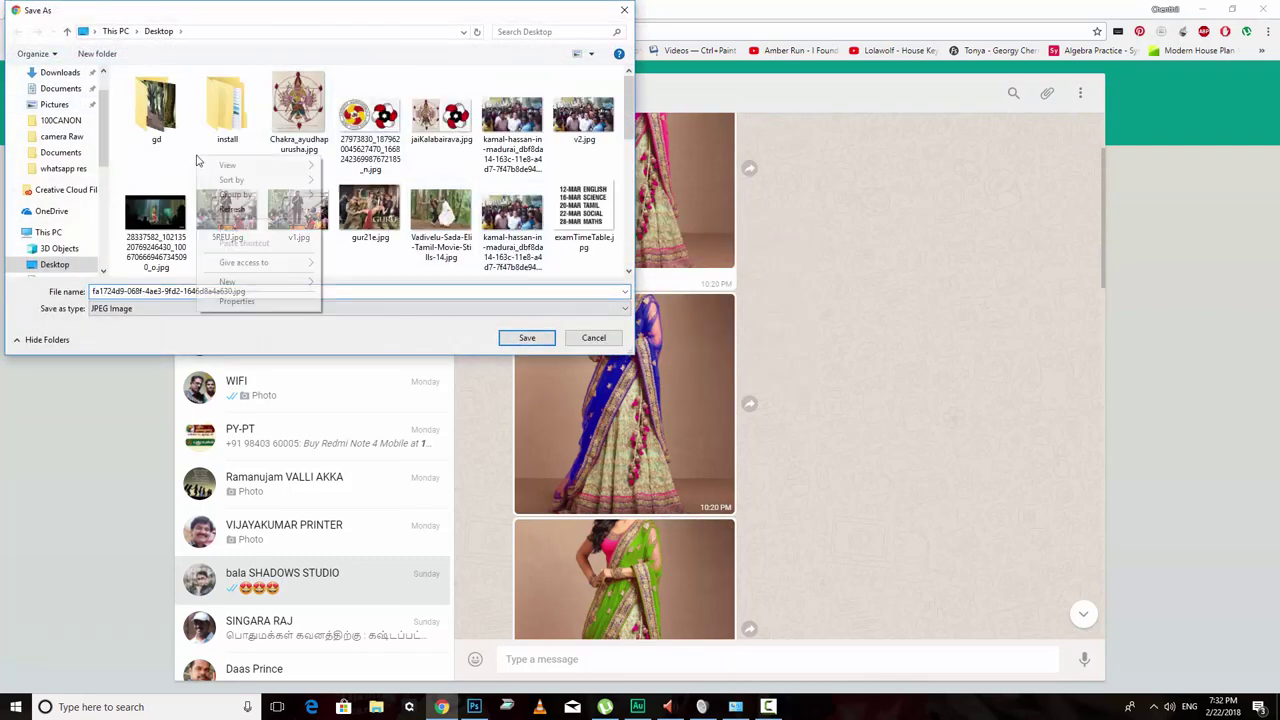
pyautogui.moveTo(250, 282)
pyautogui.click(343, 285)
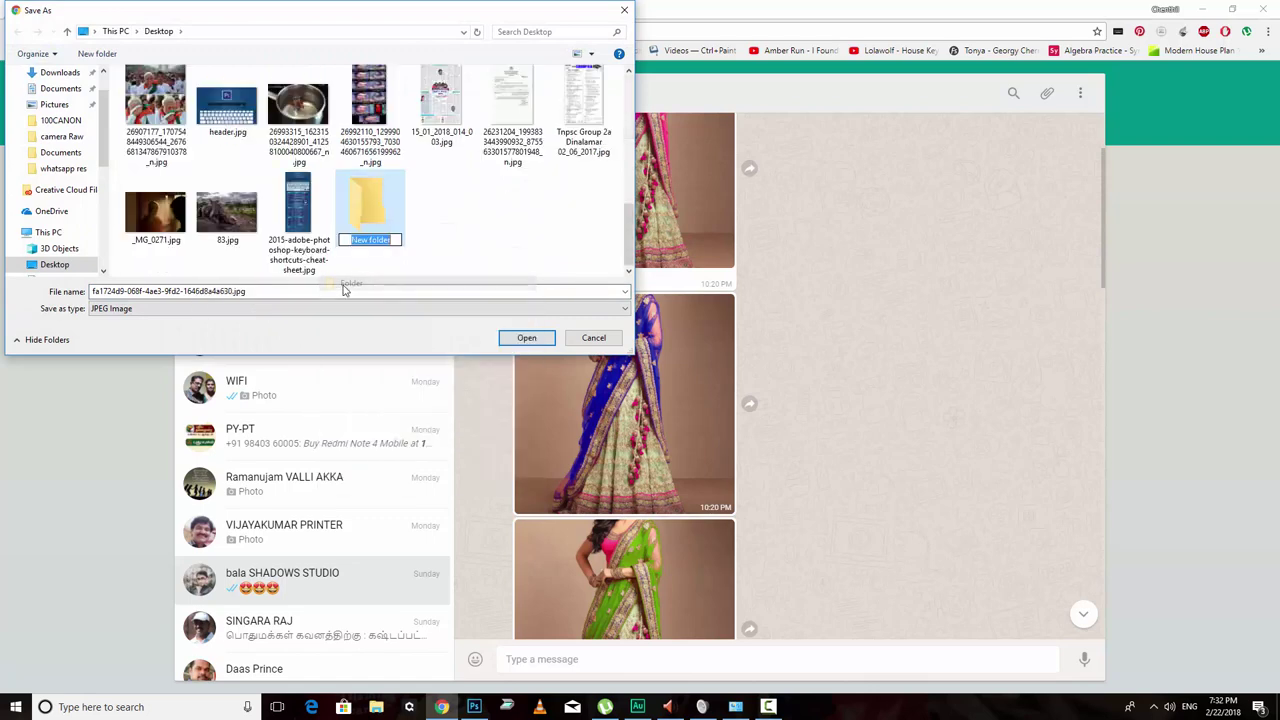
pyautogui.write('chen')
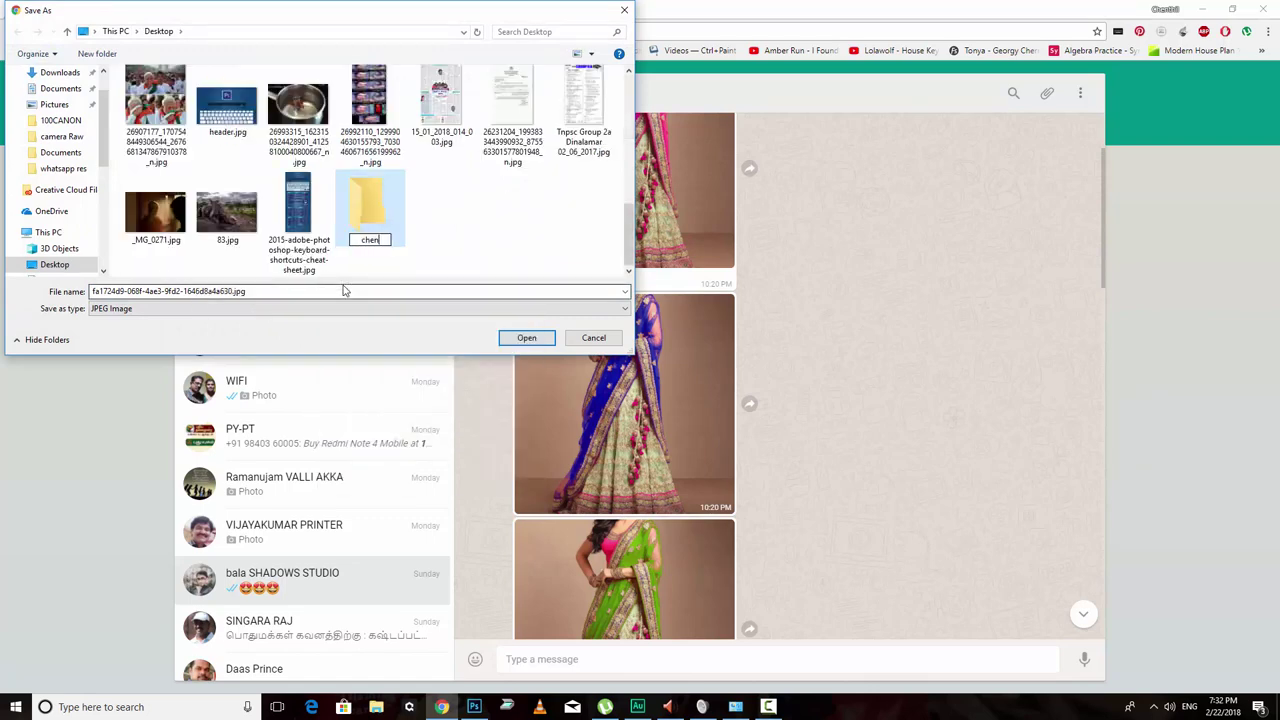
pyautogui.write('et')
pyautogui.press('Return')
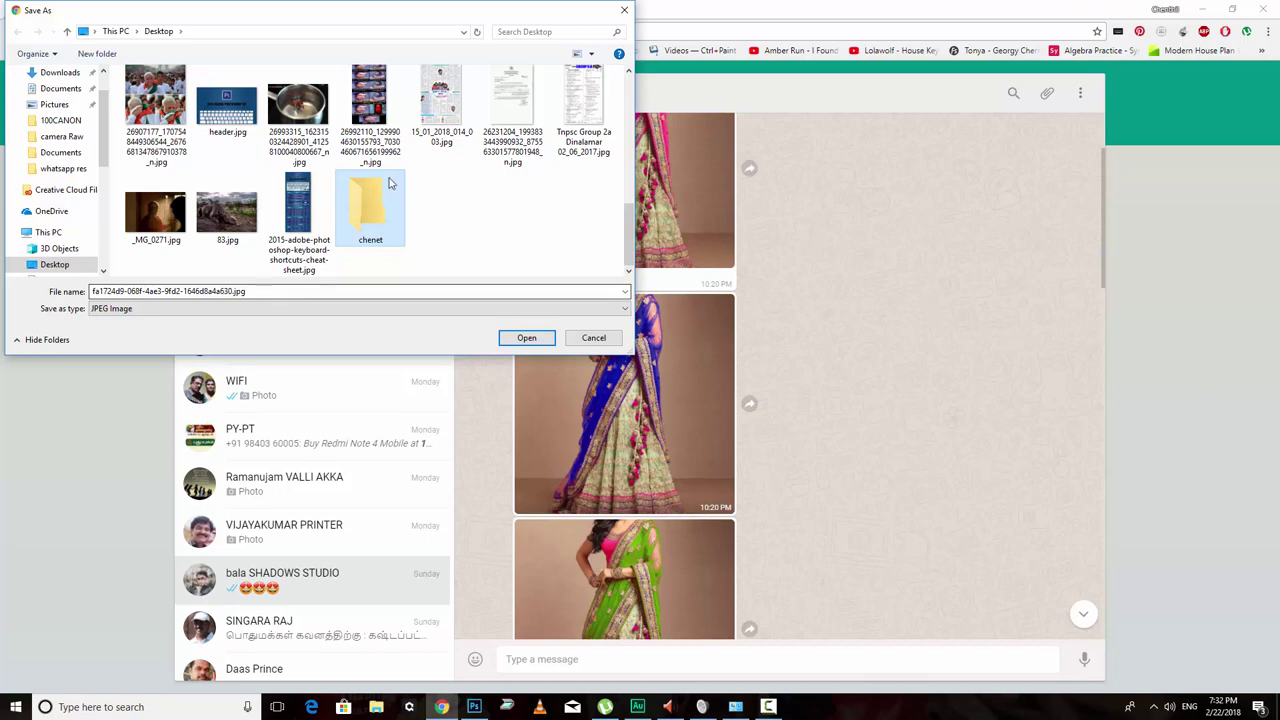
# Save the pink-dupatta photo as d1.jpg inside the chenet folder
pyautogui.doubleClick(380, 212)
pyautogui.click(270, 290)
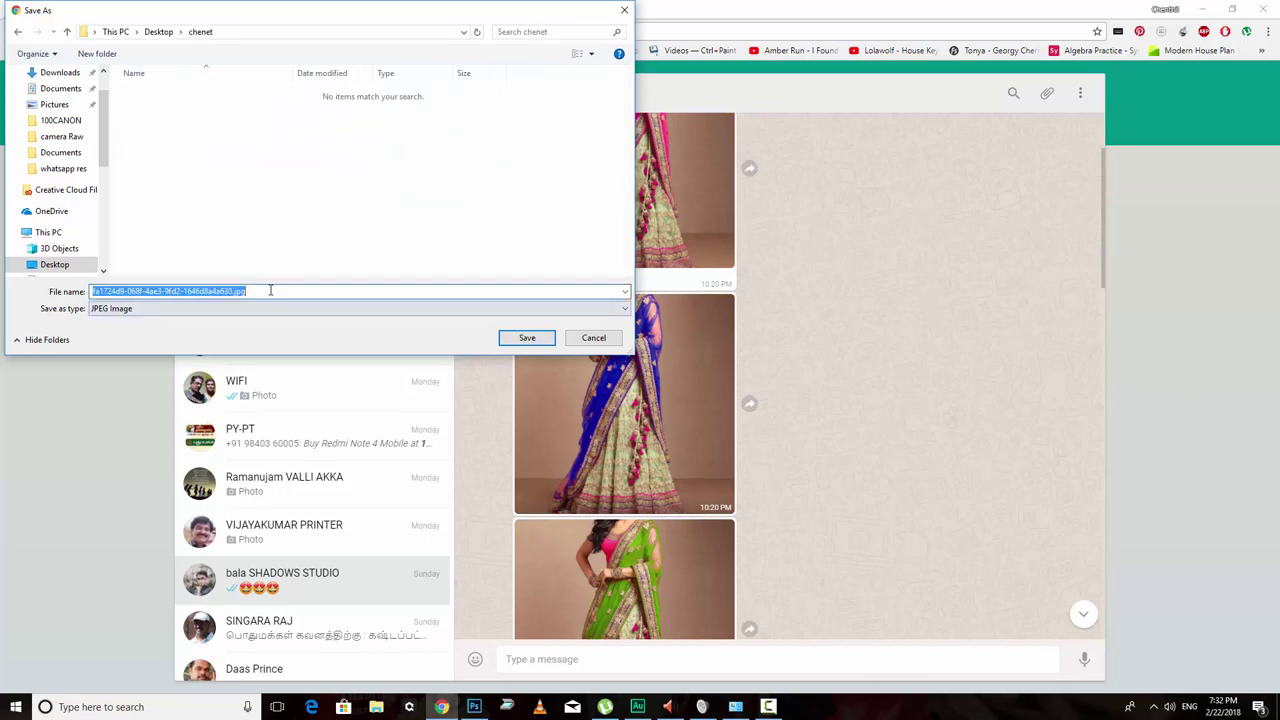
pyautogui.write('d1')
pyautogui.press('Return')
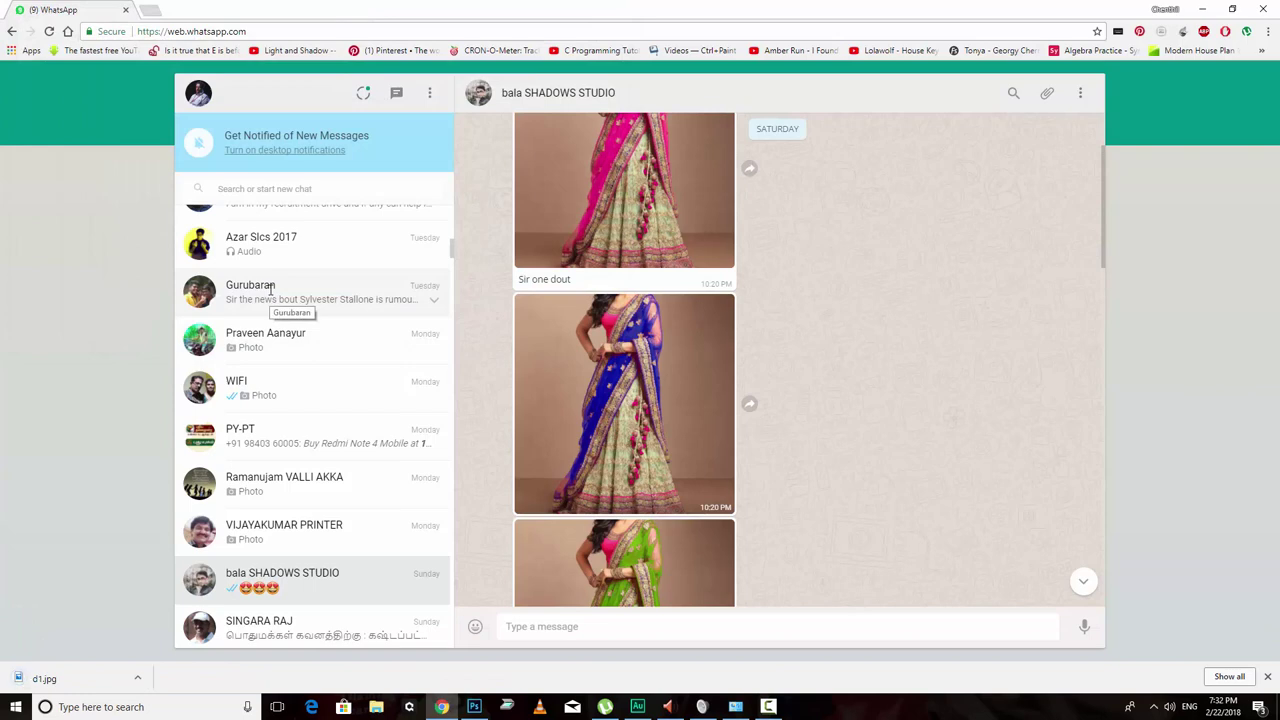
# Save the blue-dupatta photo as d2.jpg in the same folder
pyautogui.rightClick(621, 404)
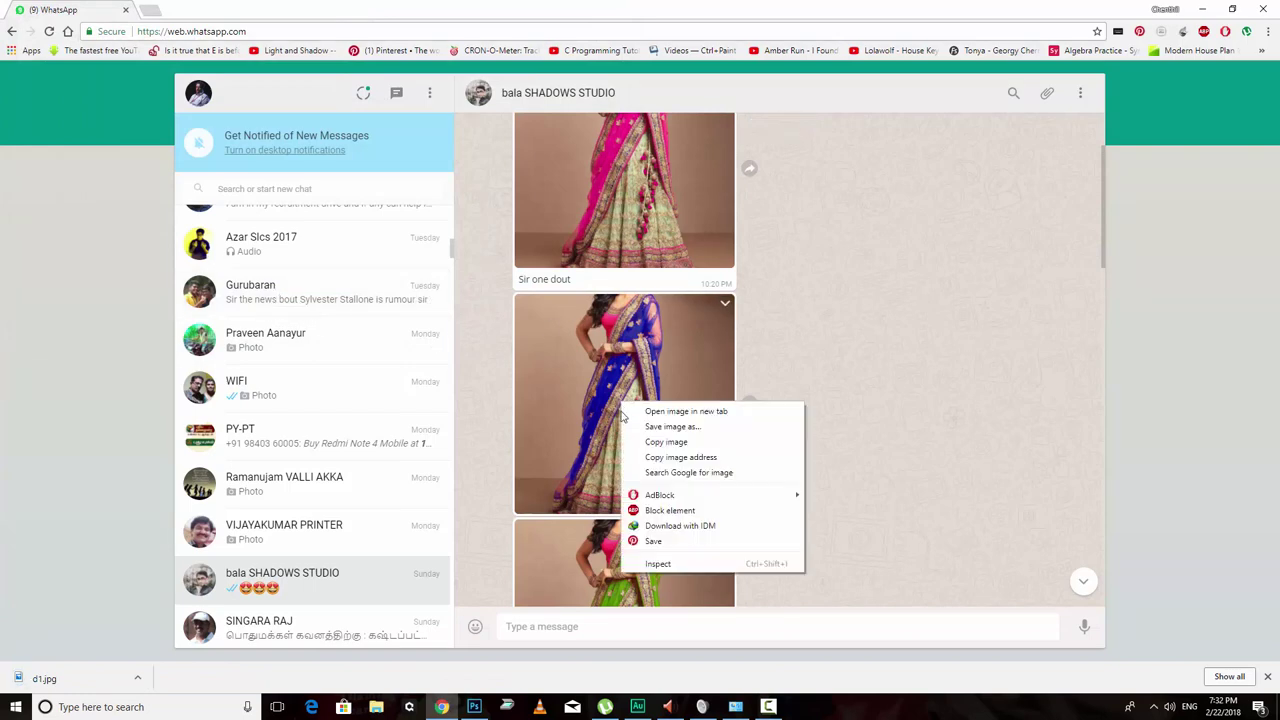
pyautogui.click(686, 427)
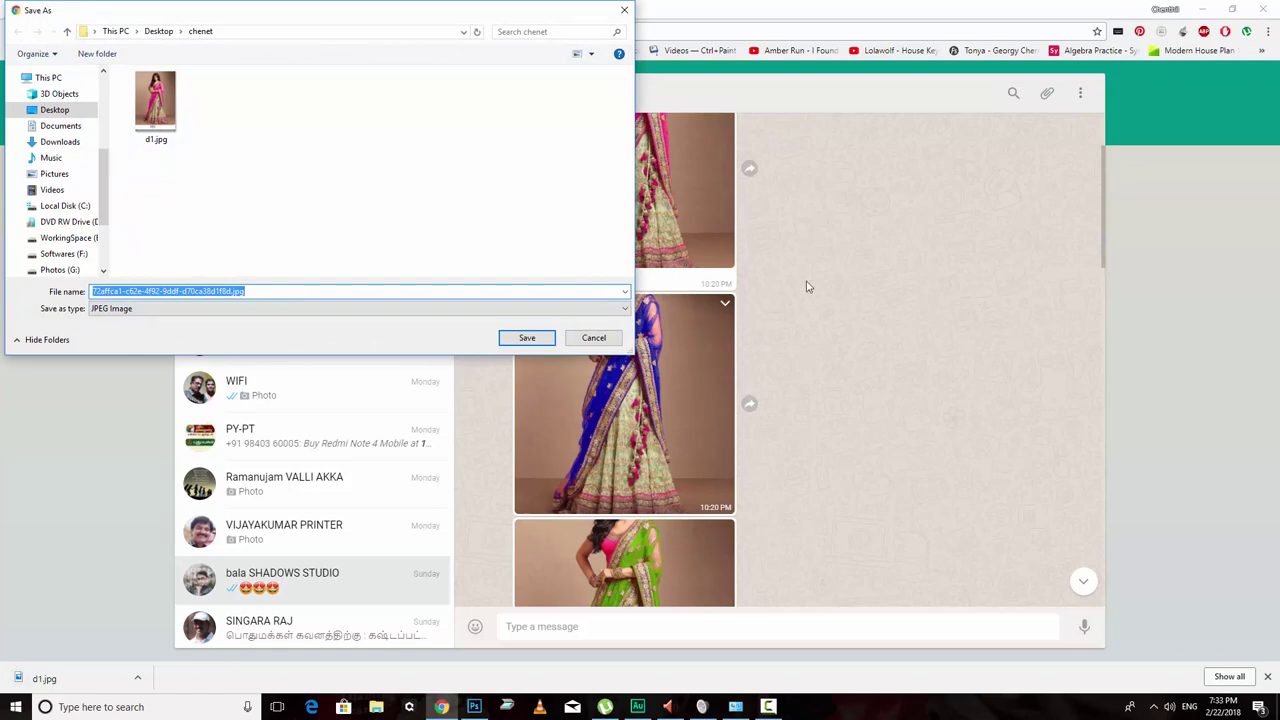
pyautogui.write('d')
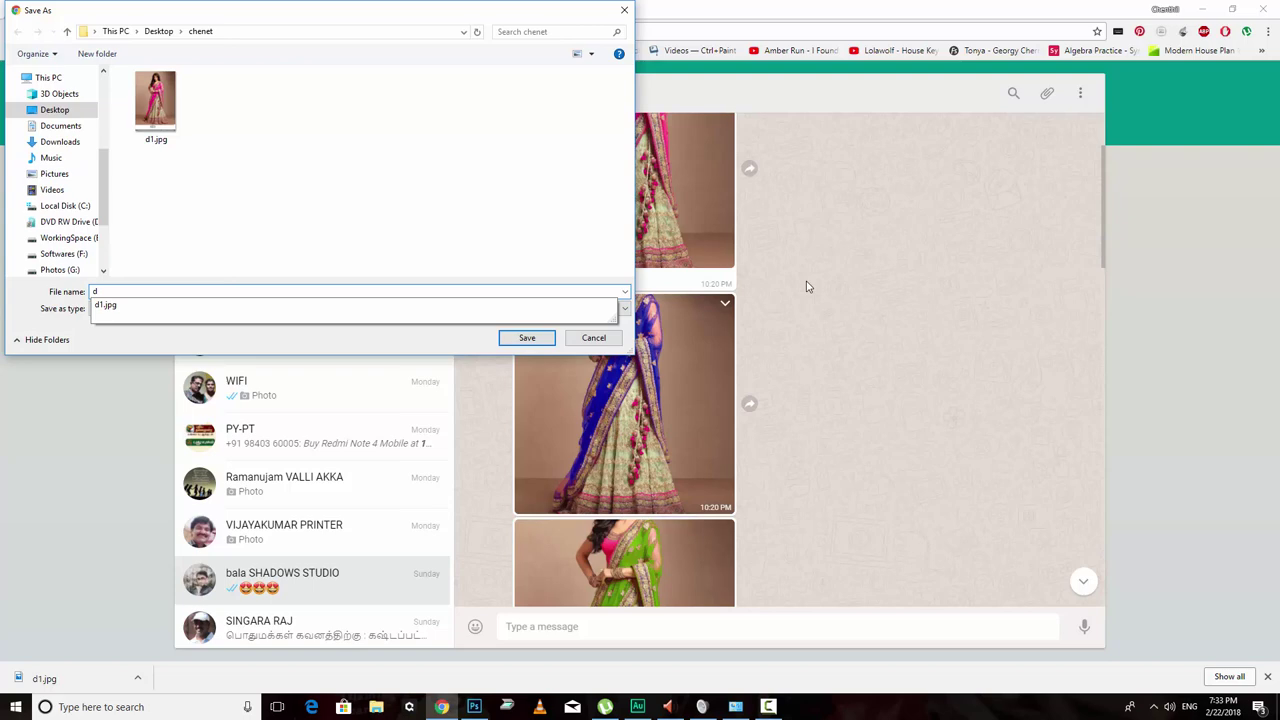
pyautogui.write('2')
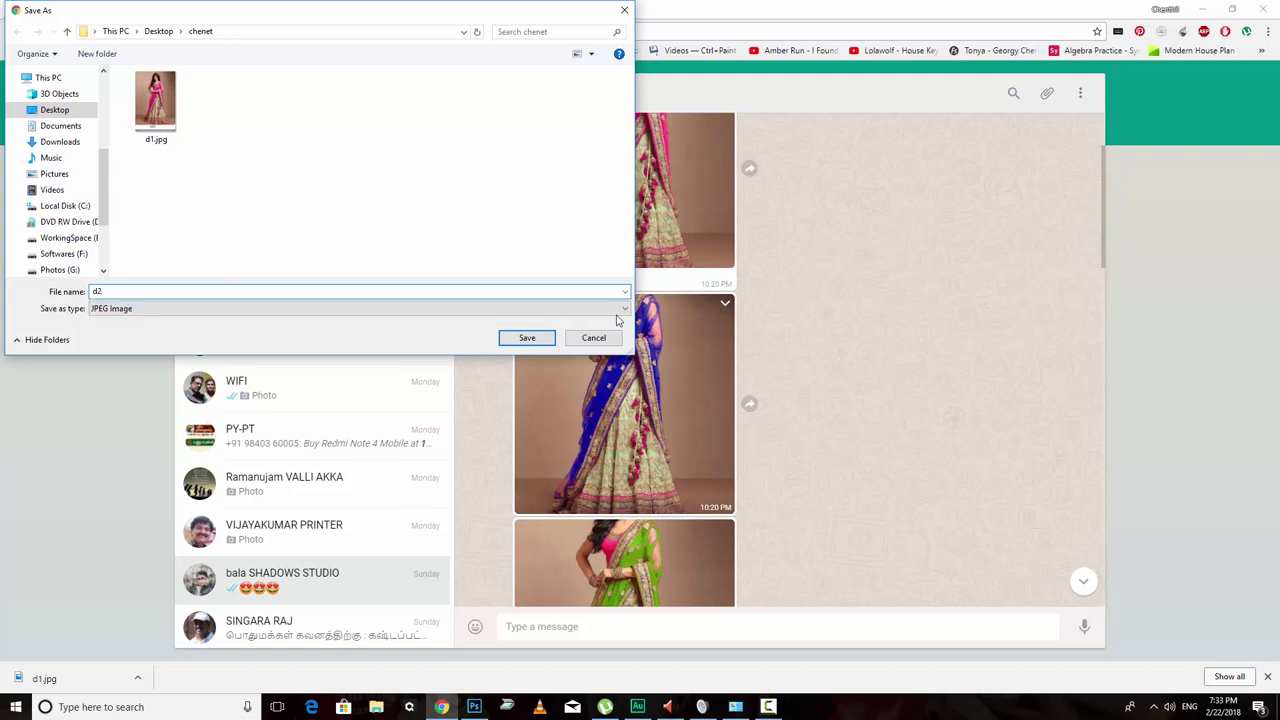
pyautogui.click(524, 340)
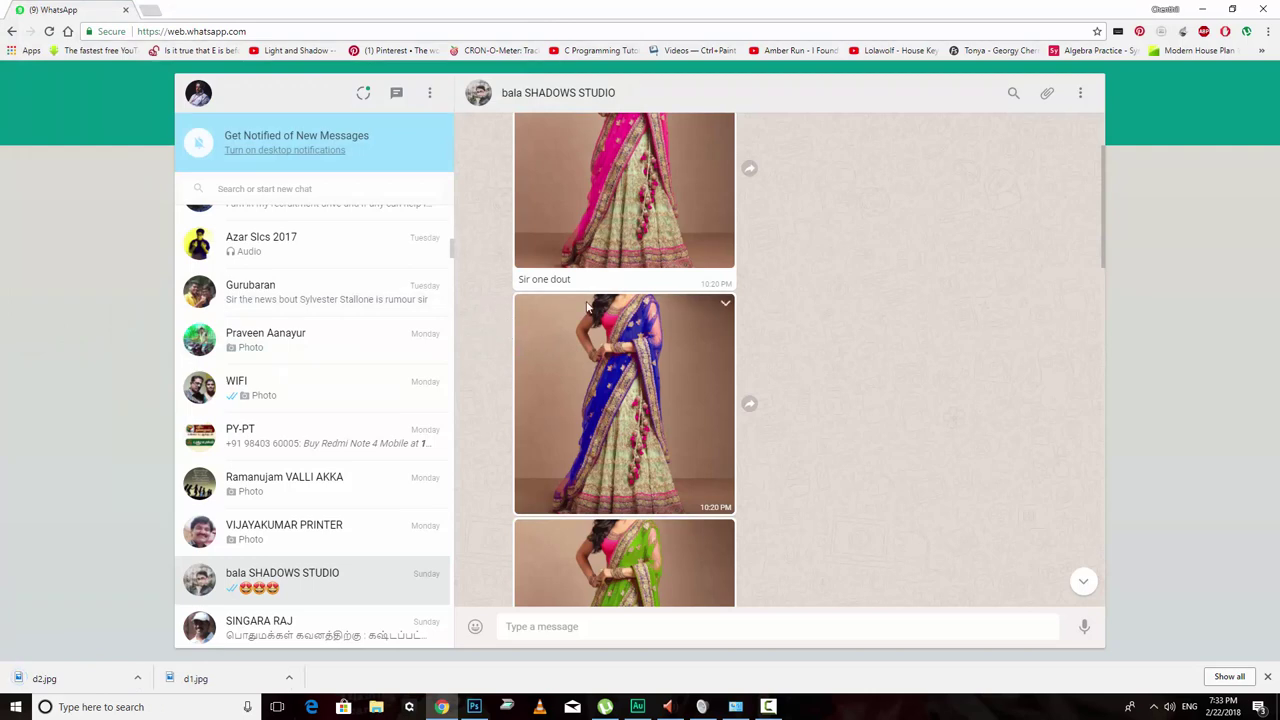
# Bring Photoshop's start screen to the front after briefly checking Audition
pyautogui.click(475, 708)
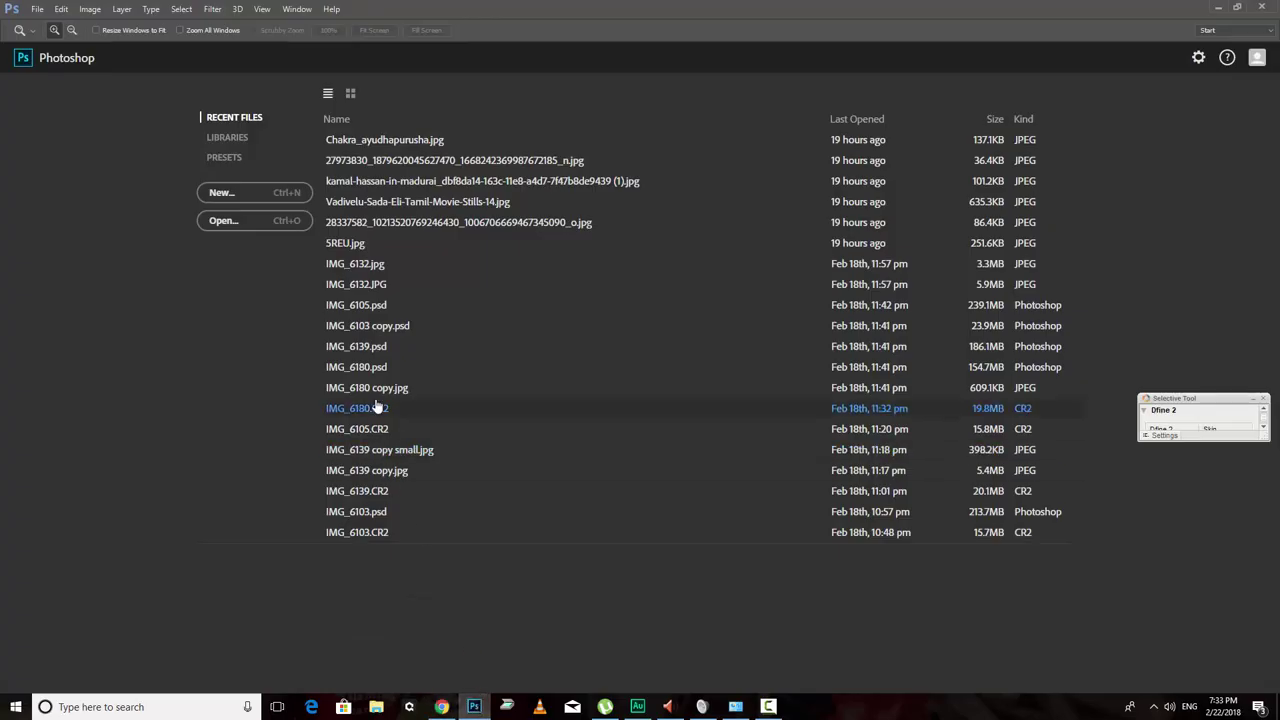
pyautogui.click(637, 708)
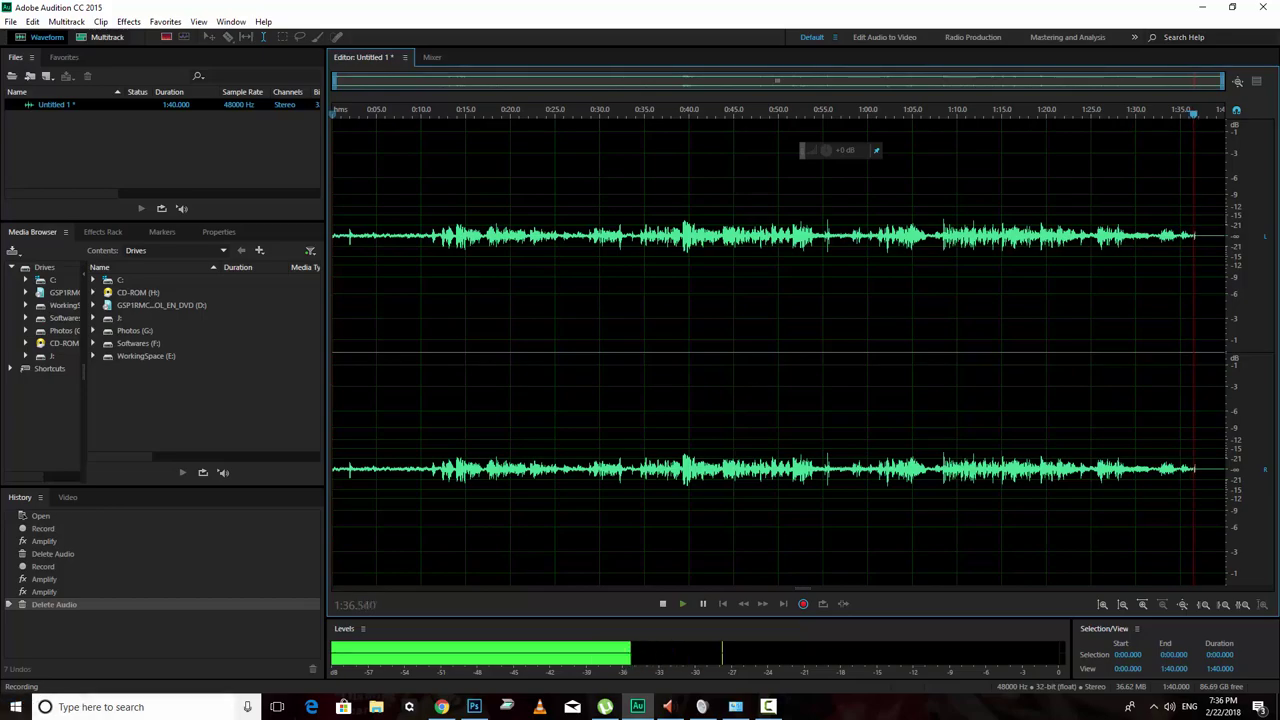
pyautogui.click(474, 707)
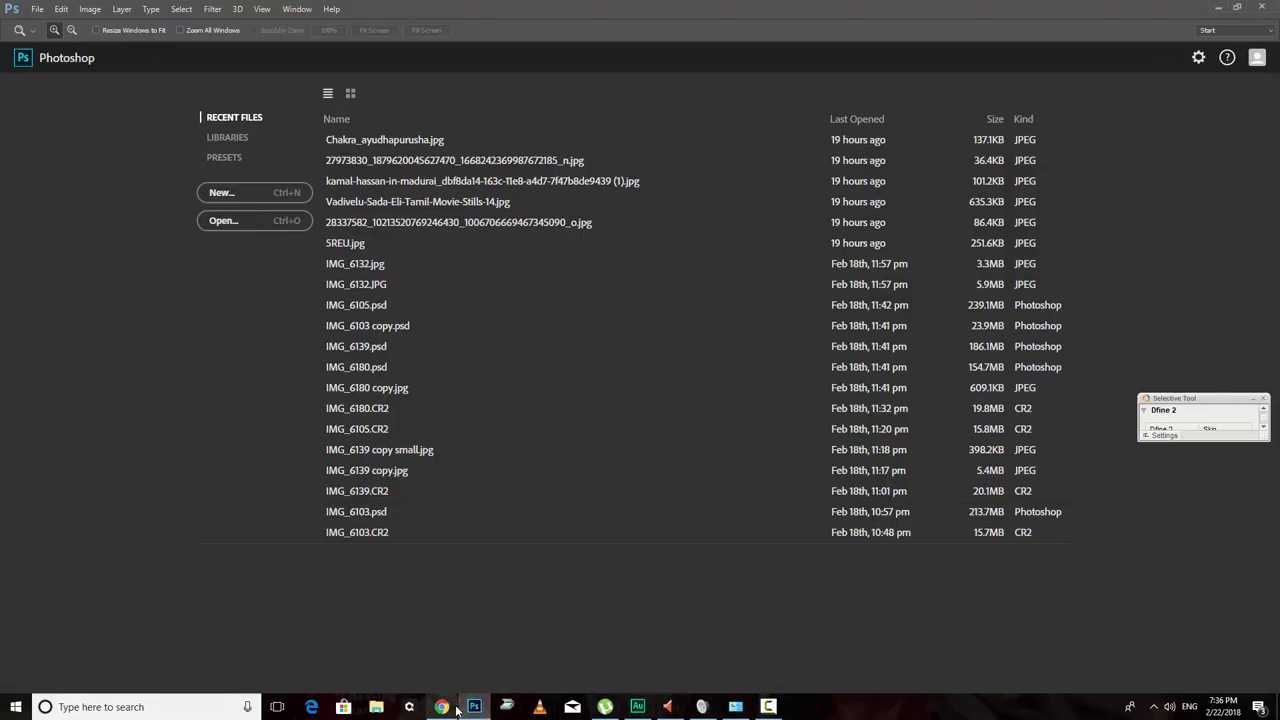
# Open both d1.jpg and d2.jpg from Desktop\chenet
pyautogui.click(221, 228)
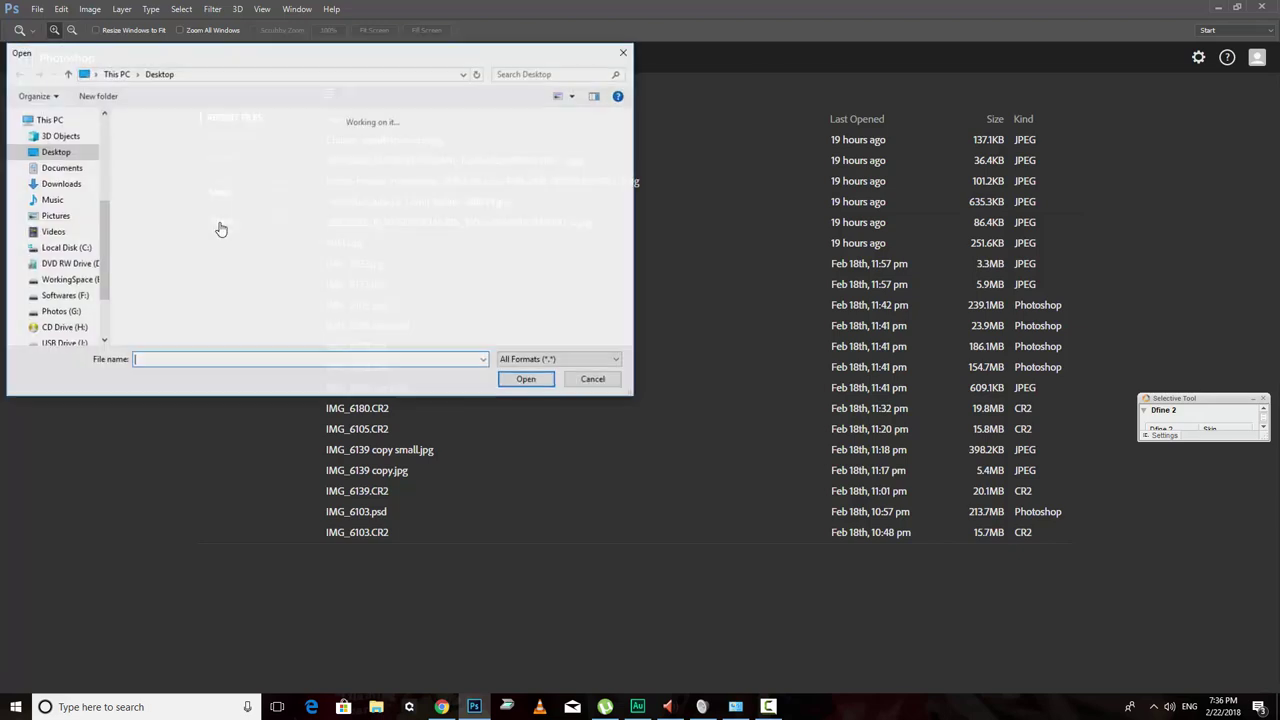
pyautogui.doubleClick(157, 150)
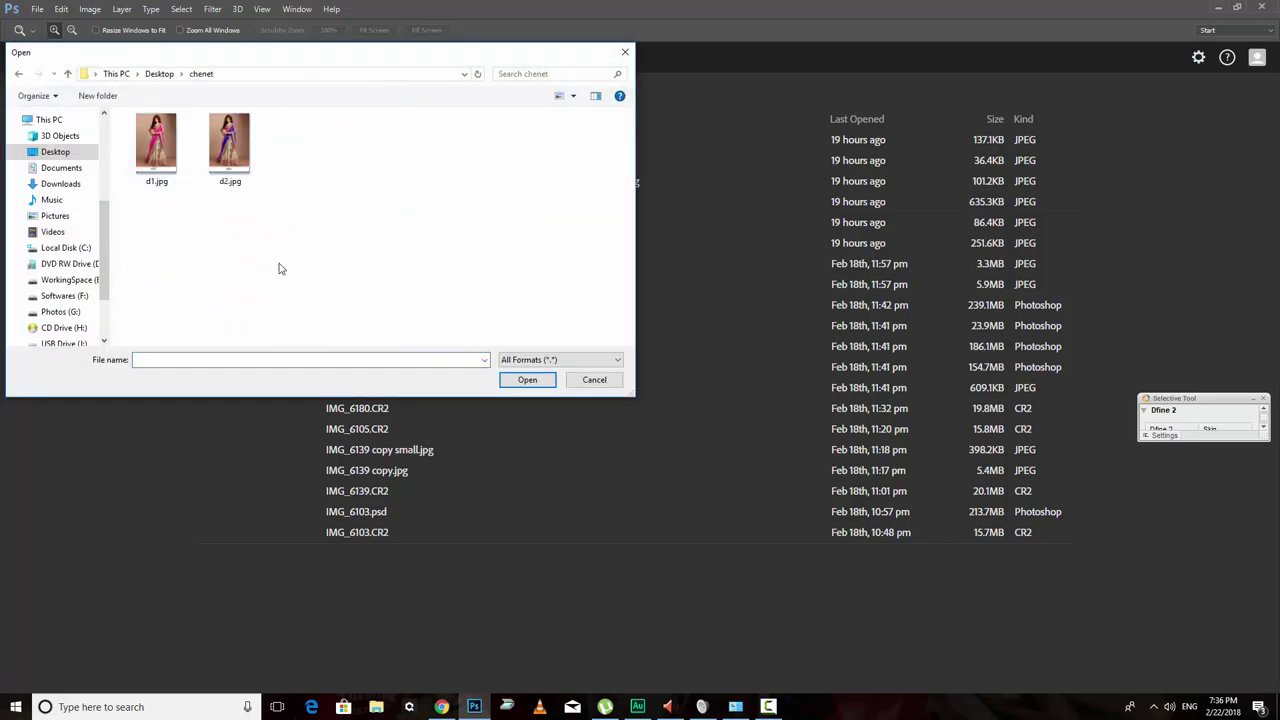
pyautogui.moveTo(160, 234); pyautogui.dragTo(264, 114)
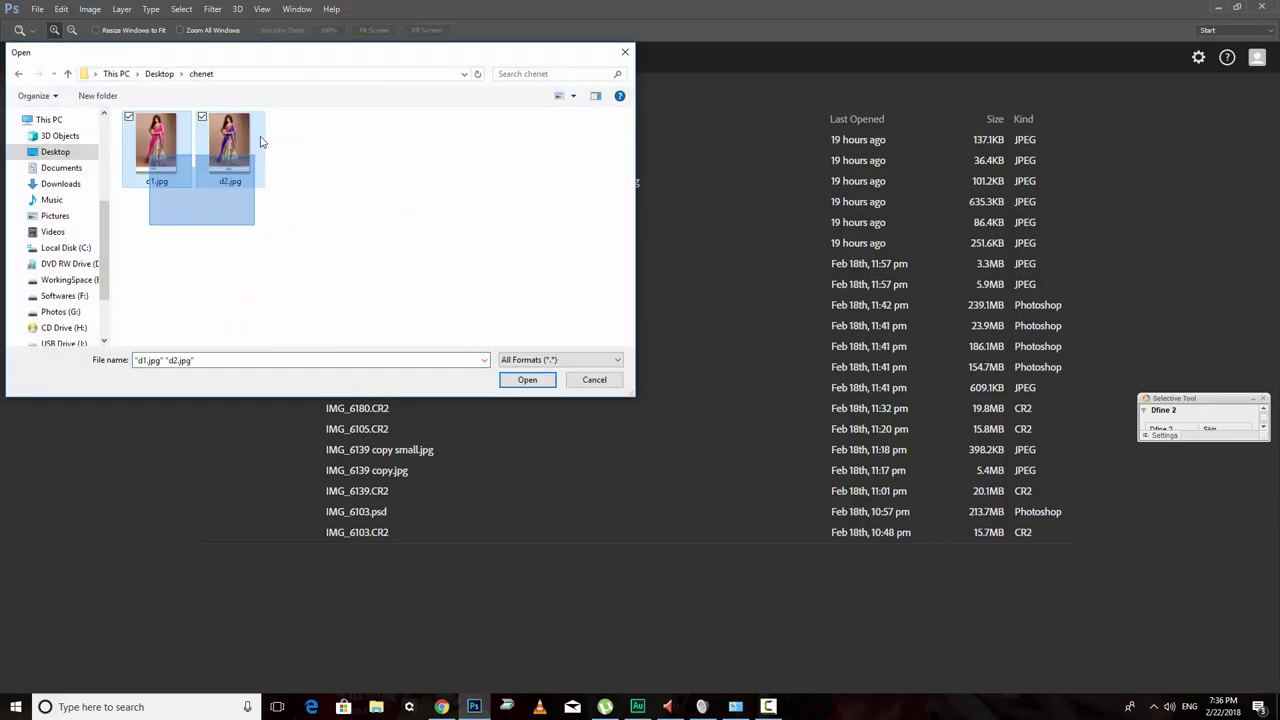
pyautogui.click(527, 380)
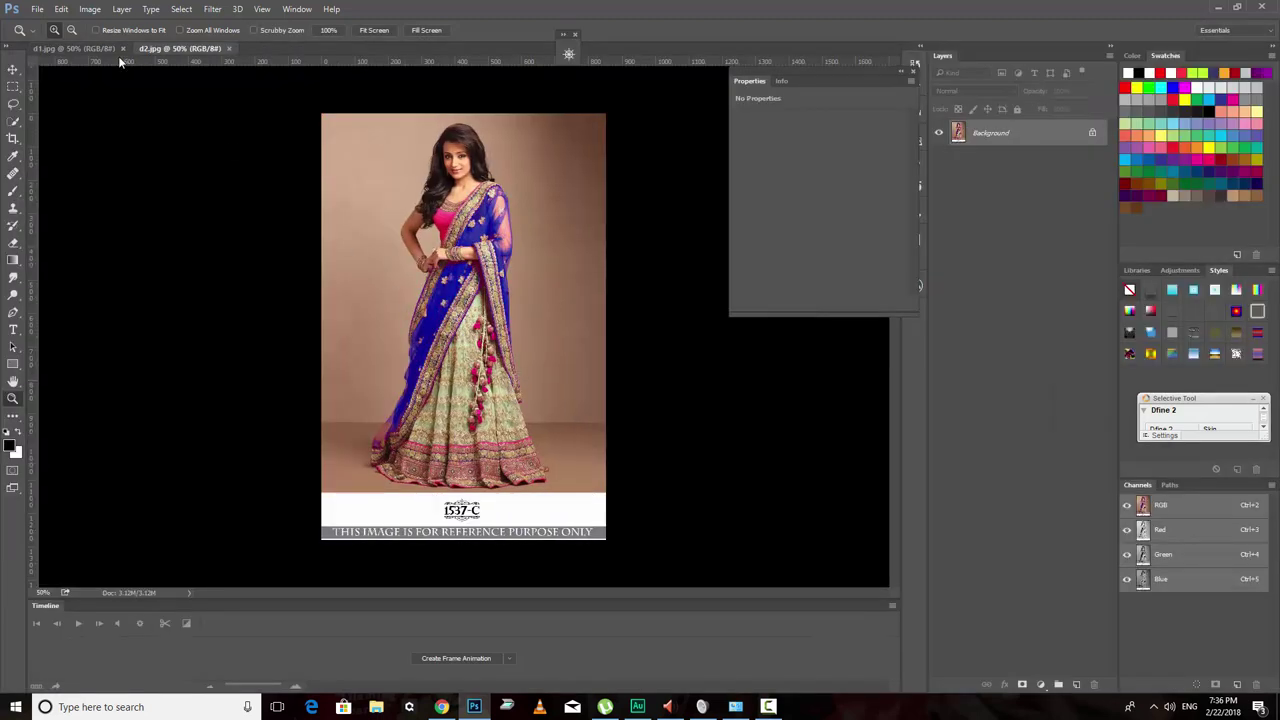
# Zoom in on d1.jpg's pink dupatta, then return to d2.jpg and open Image > Adjustments
pyautogui.click(86, 47)
pyautogui.click(476, 229)
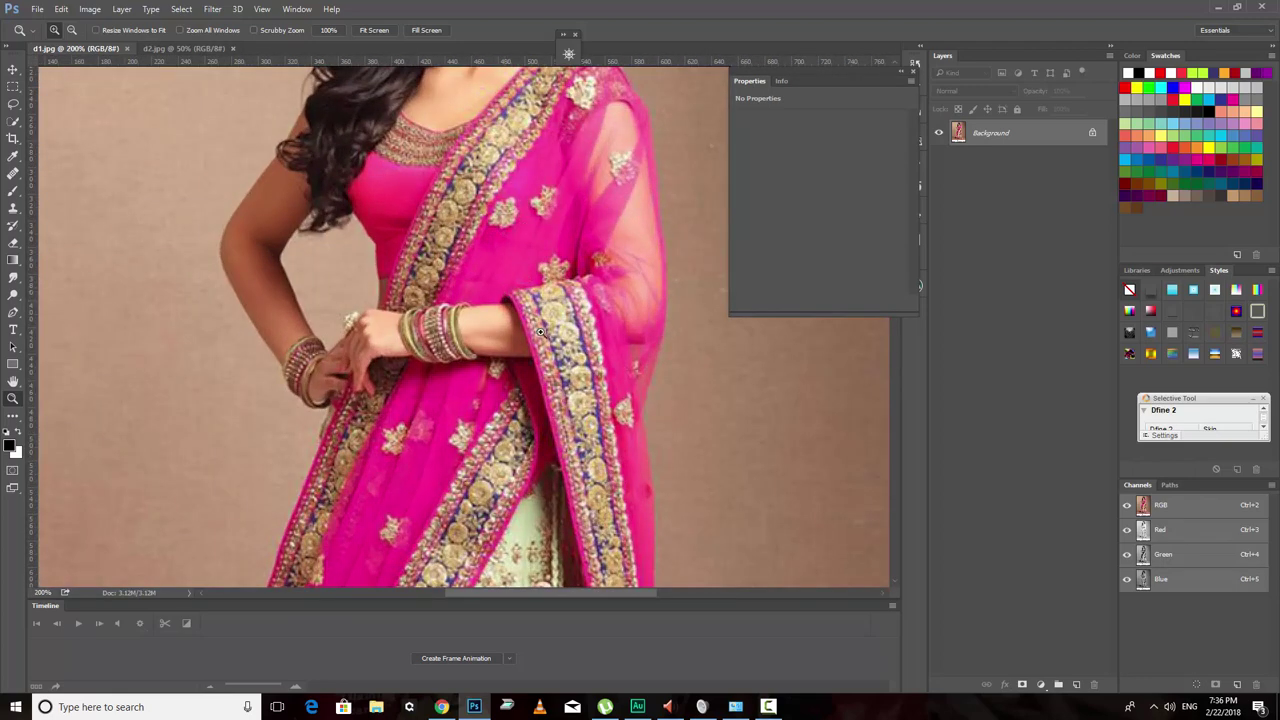
pyautogui.click(189, 49)
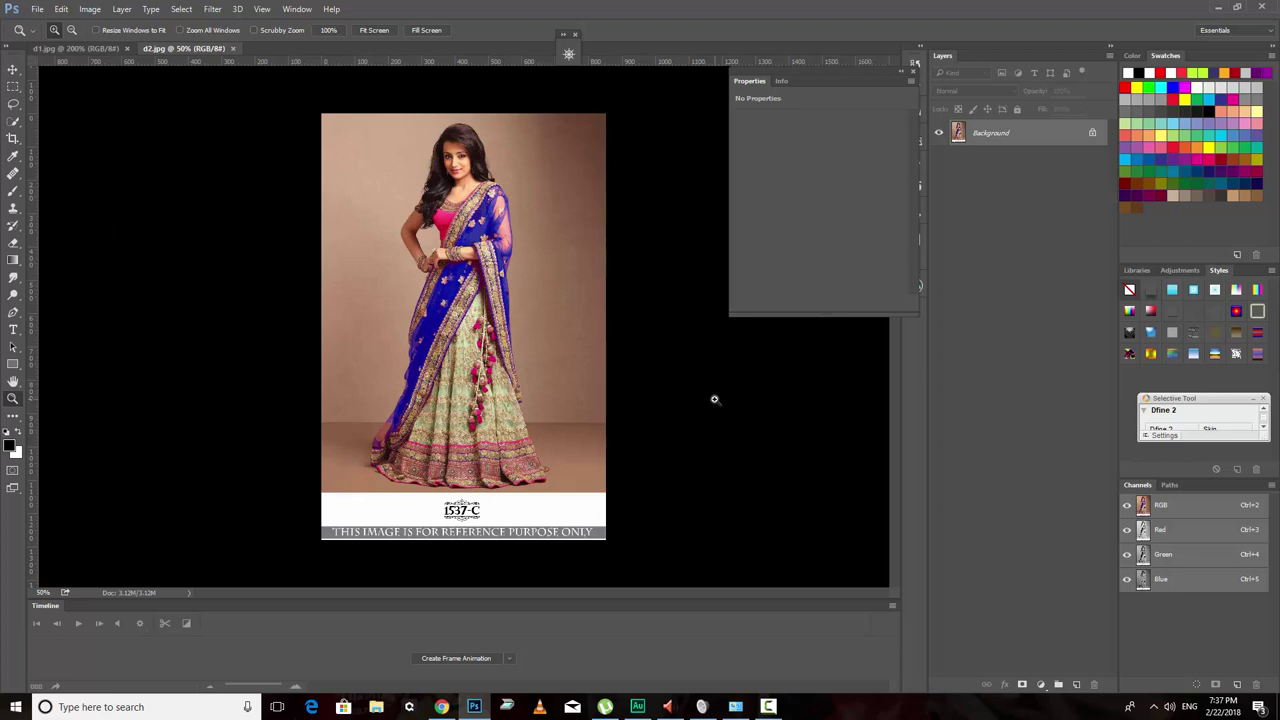
pyautogui.click(90, 9)
pyautogui.moveTo(110, 43)
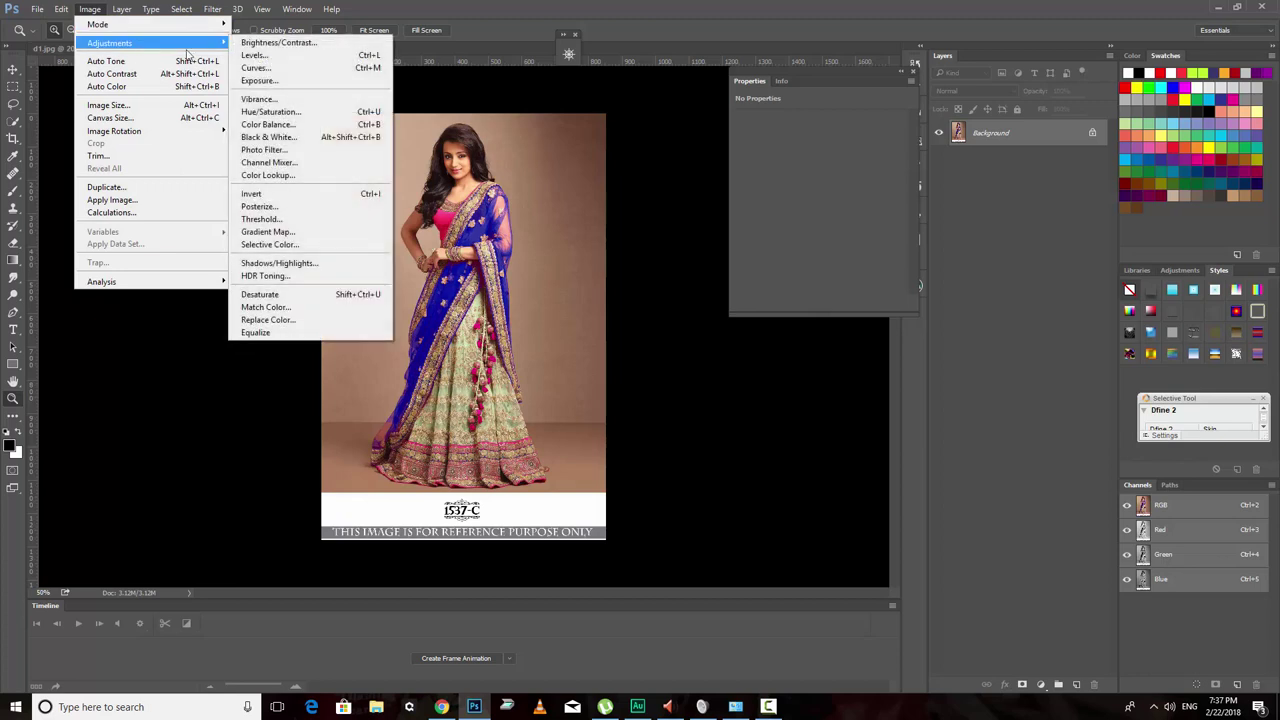
# Open Hue/Saturation on d2.jpg, test a hue shift, then Alt-reset every value to zero
pyautogui.click(312, 112)
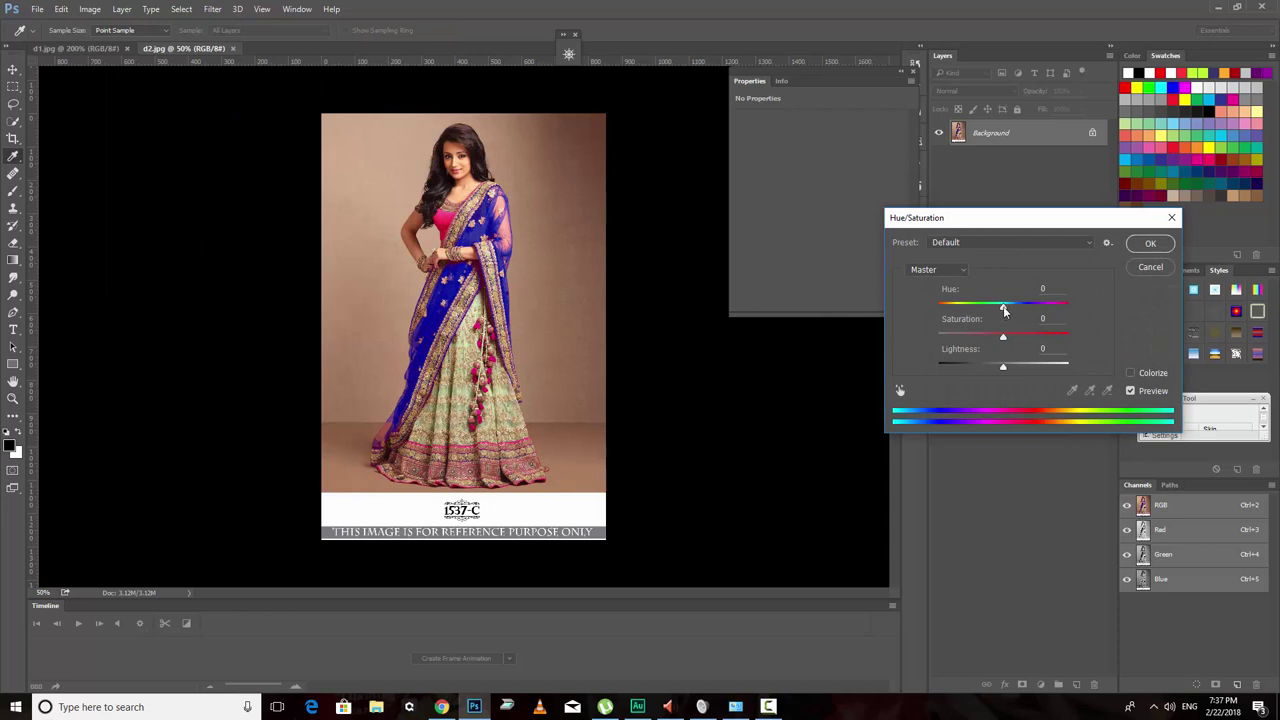
pyautogui.moveTo(1003, 306); pyautogui.dragTo(1044, 307)
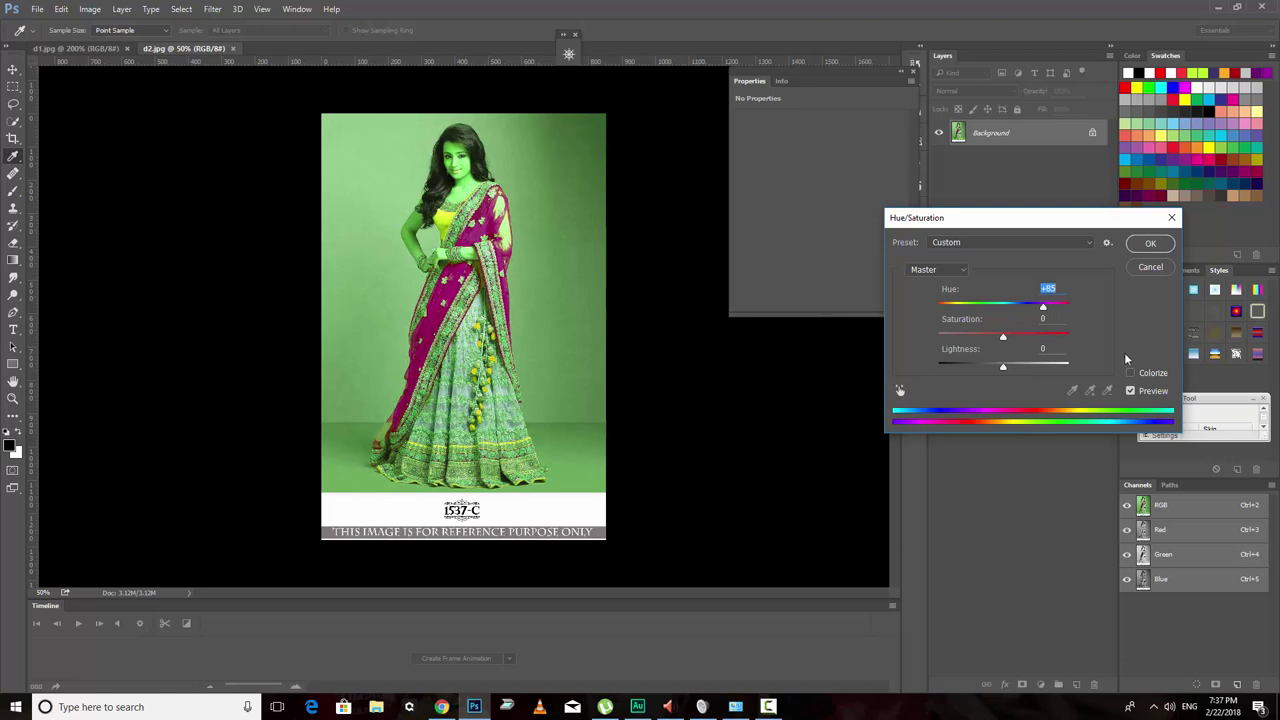
pyautogui.press('alt')
pyautogui.click(1150, 267)
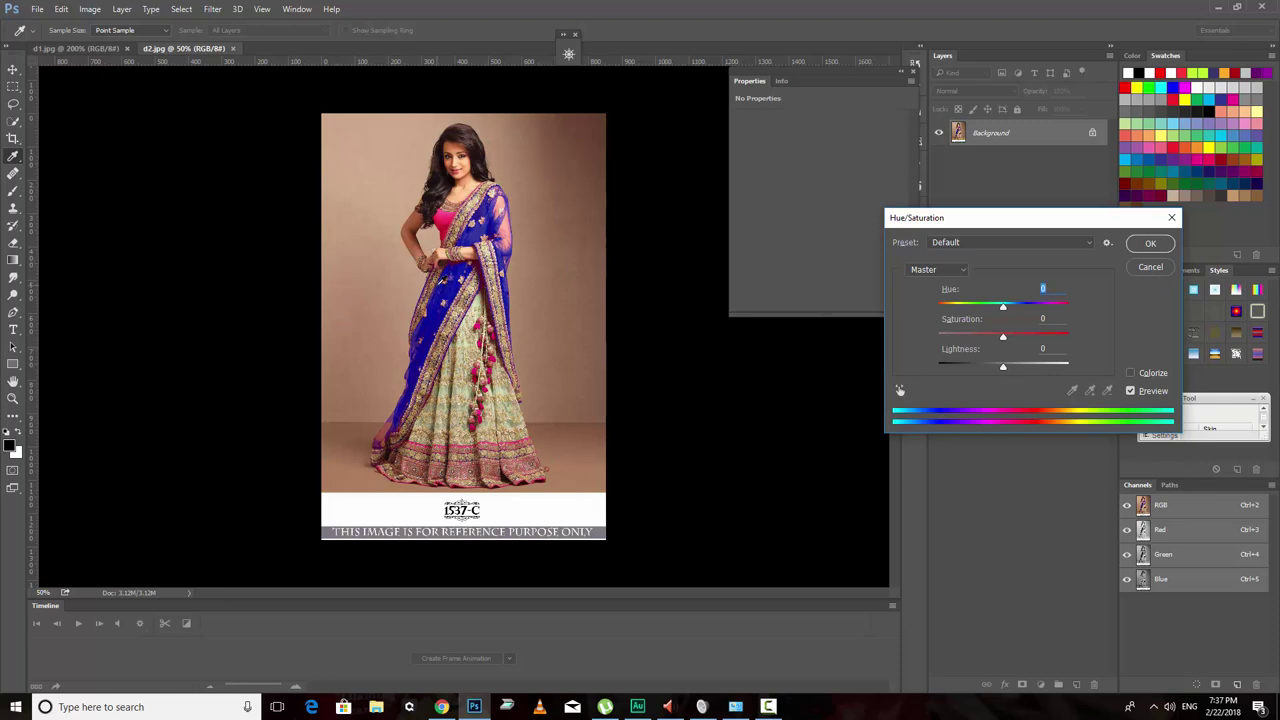
# Switch the Hue/Saturation range from Yellows to Blues, zooming in on the dupatta
pyautogui.click(963, 272)
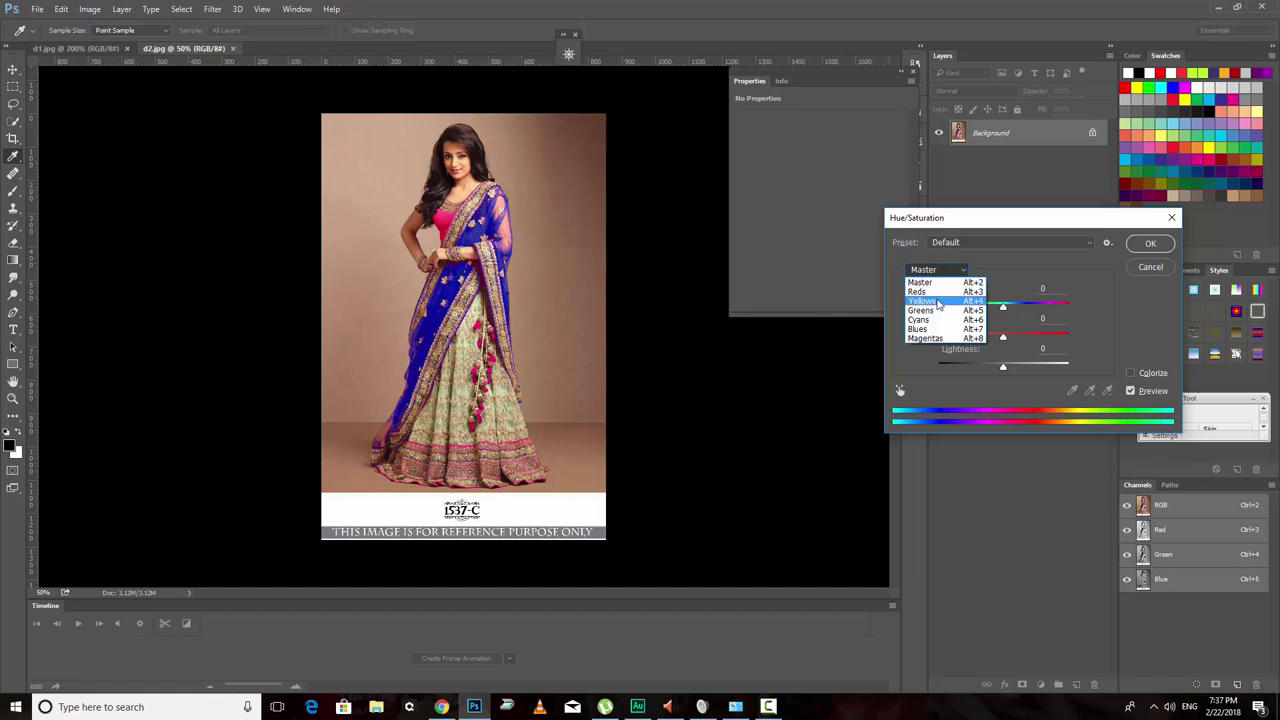
pyautogui.click(930, 300)
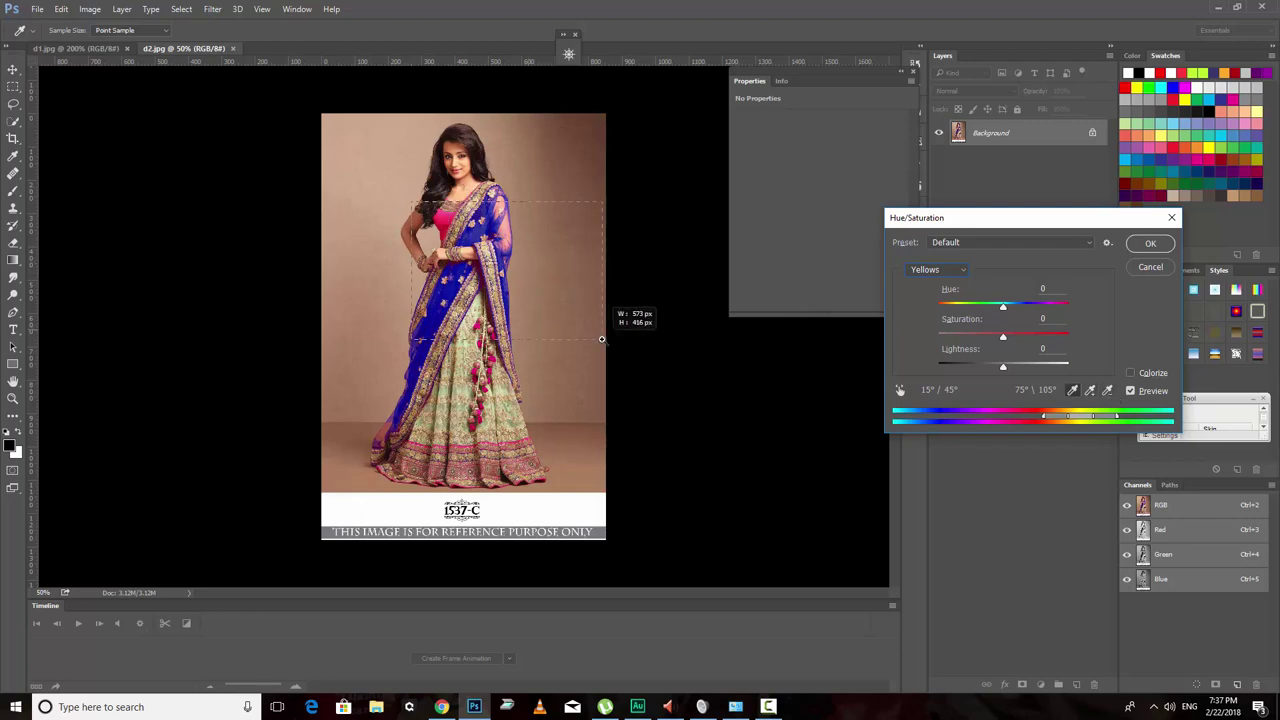
pyautogui.scroll(5, 597, 333)
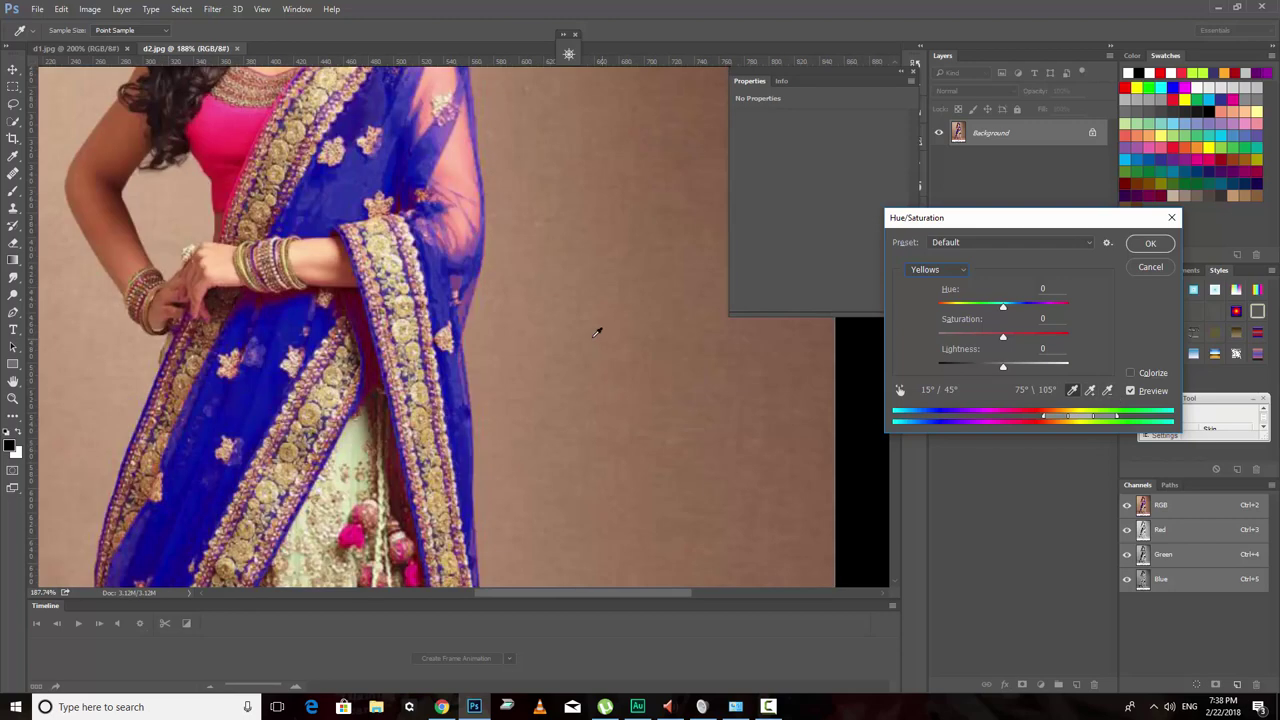
pyautogui.click(258, 416)
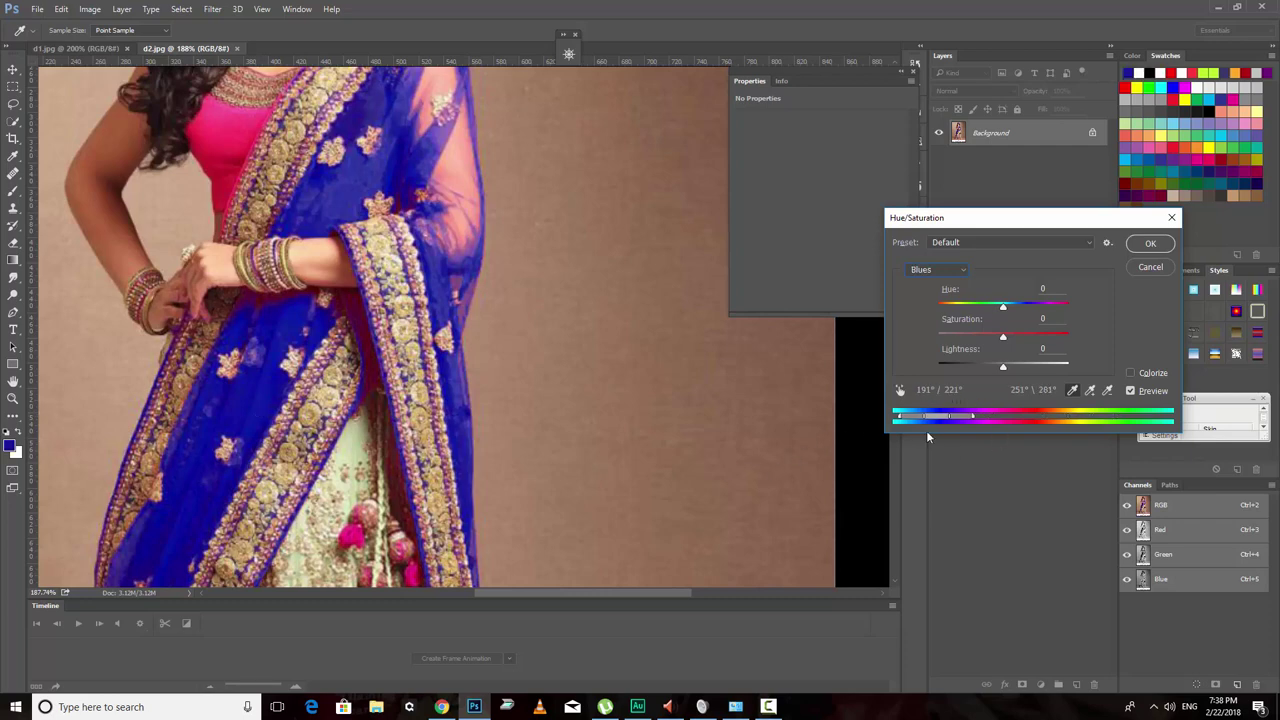
# Narrow the Blues range and sample several dupatta blues with the eyedroppers
pyautogui.moveTo(945, 422); pyautogui.dragTo(939, 414)
pyautogui.click(452, 300)
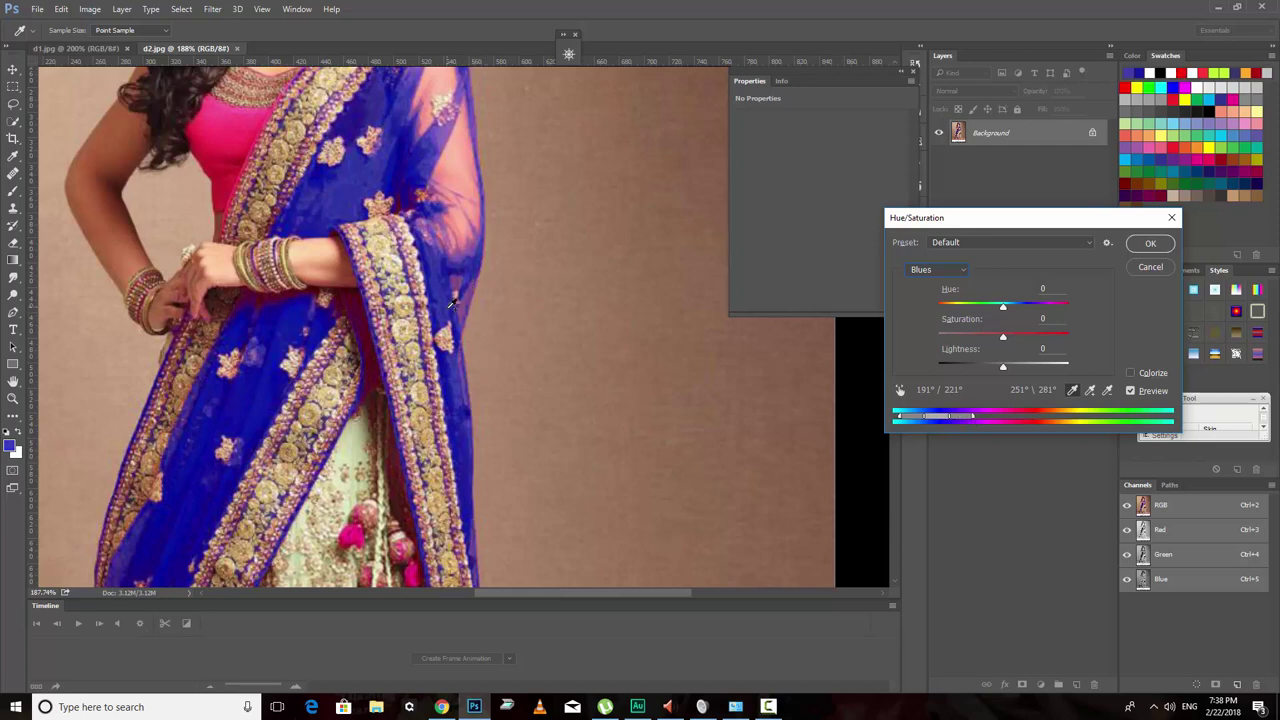
pyautogui.click(450, 376)
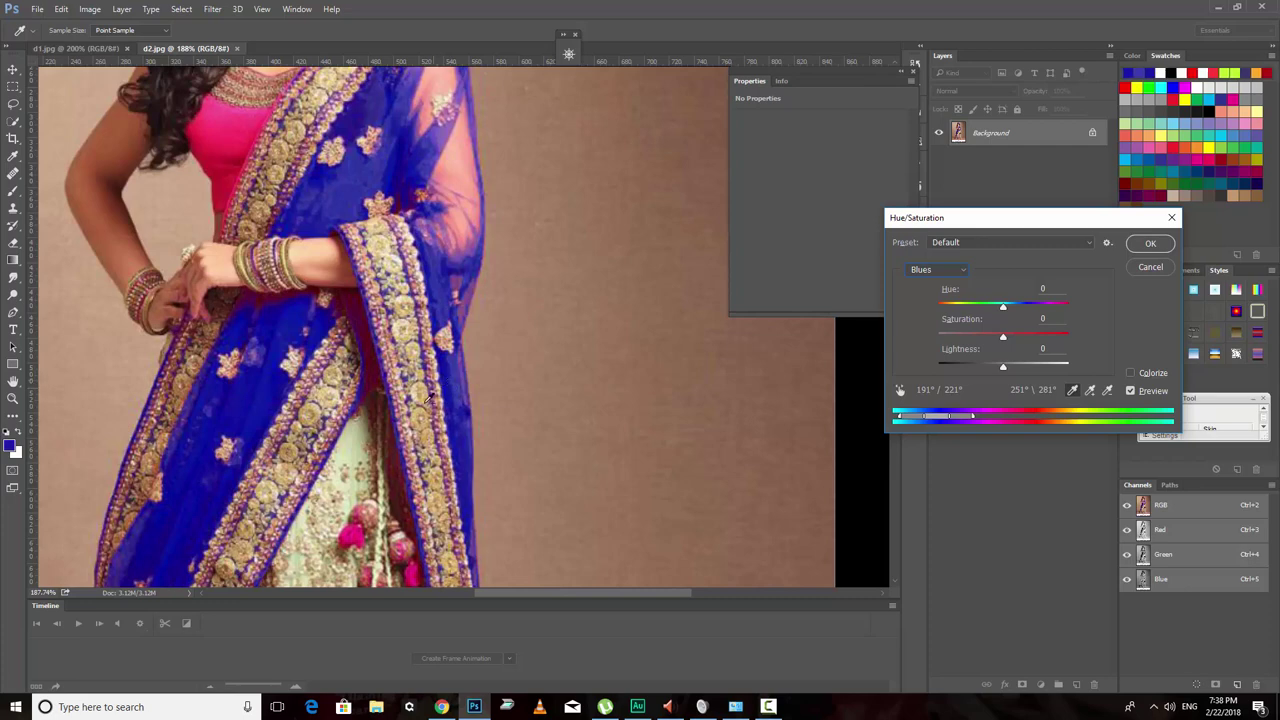
pyautogui.click(397, 403)
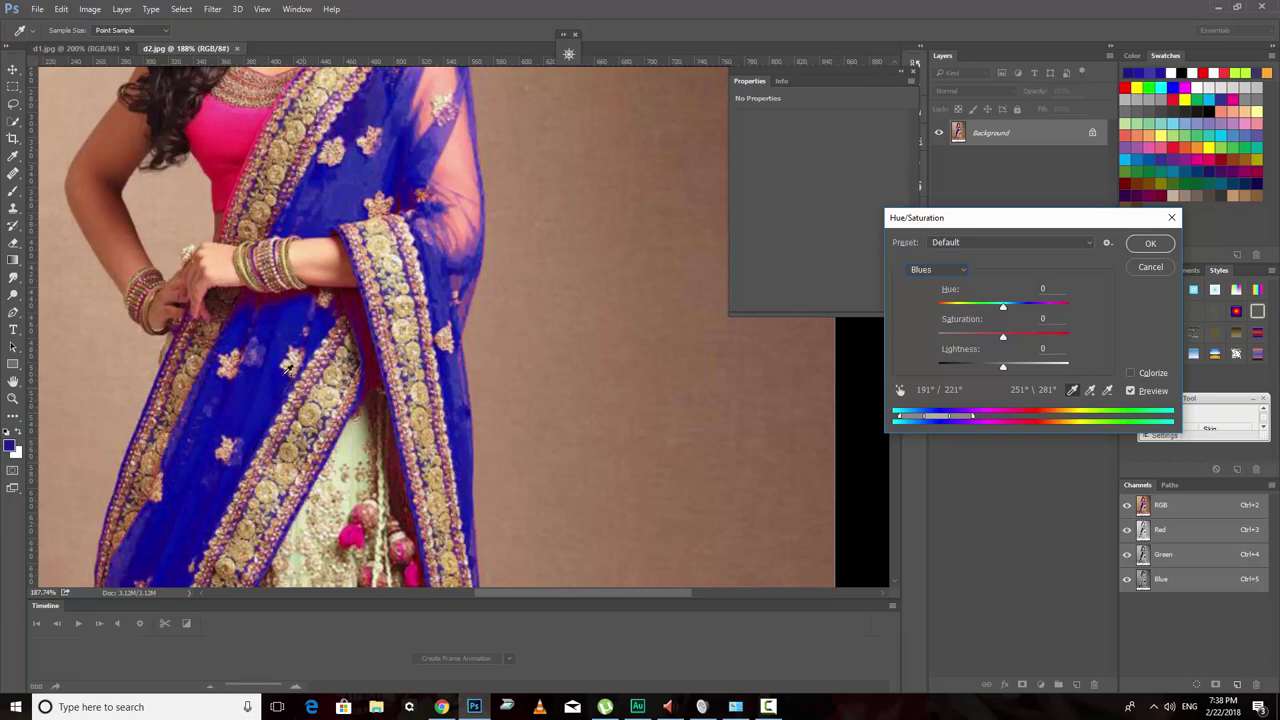
pyautogui.click(219, 408)
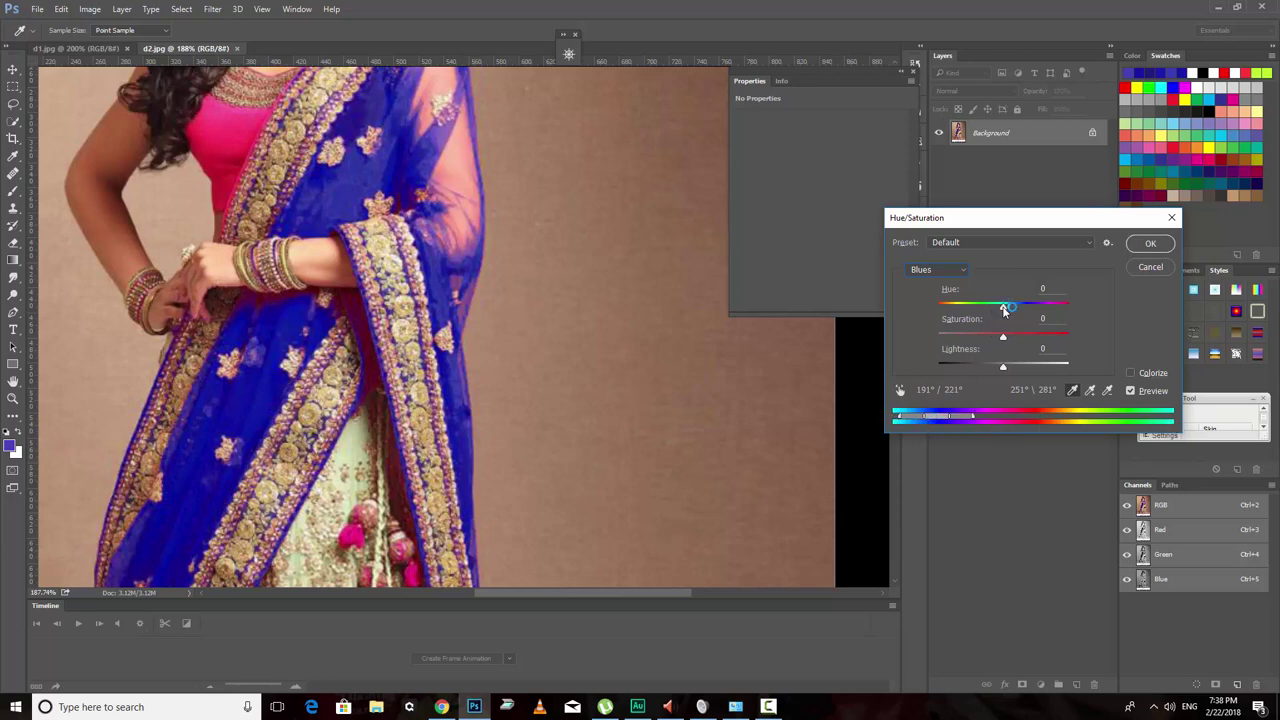
# Shift the Blues hue to about +82, turning the dupatta magenta-purple rather than red
pyautogui.moveTo(1005, 311); pyautogui.dragTo(1040, 311)
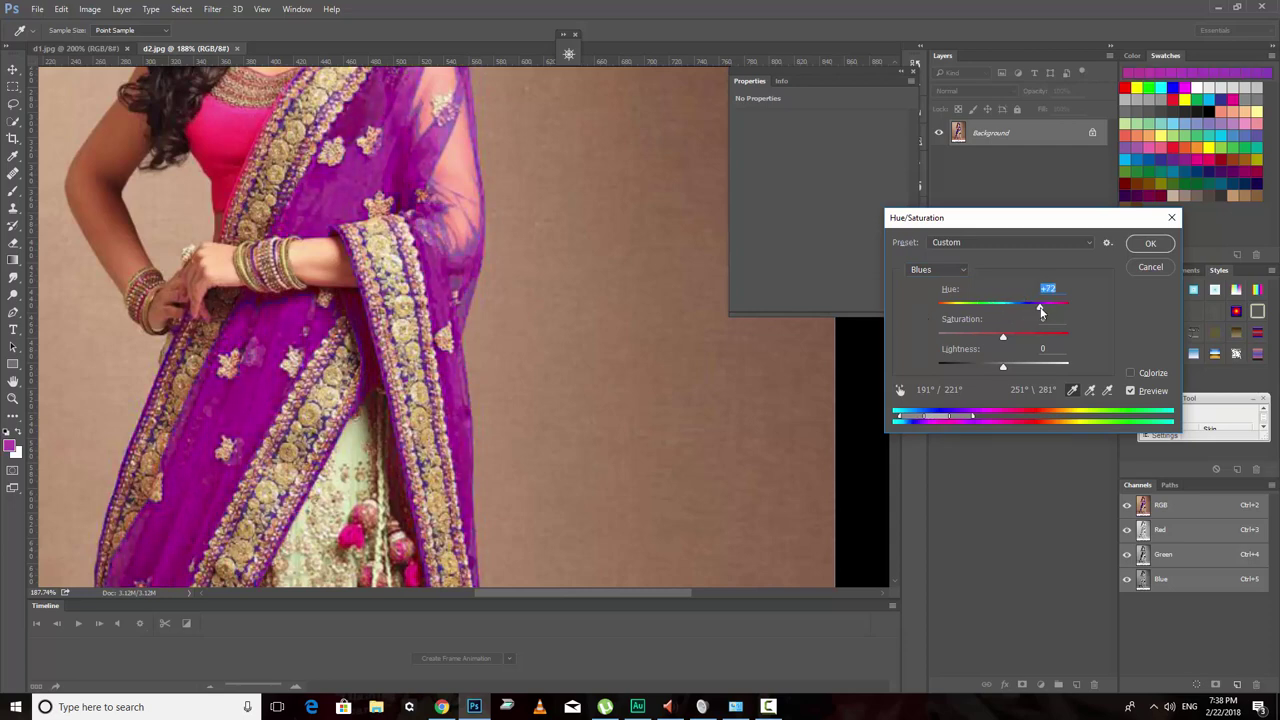
pyautogui.moveTo(1043, 313); pyautogui.dragTo(1041, 313)
pyautogui.click(254, 300)
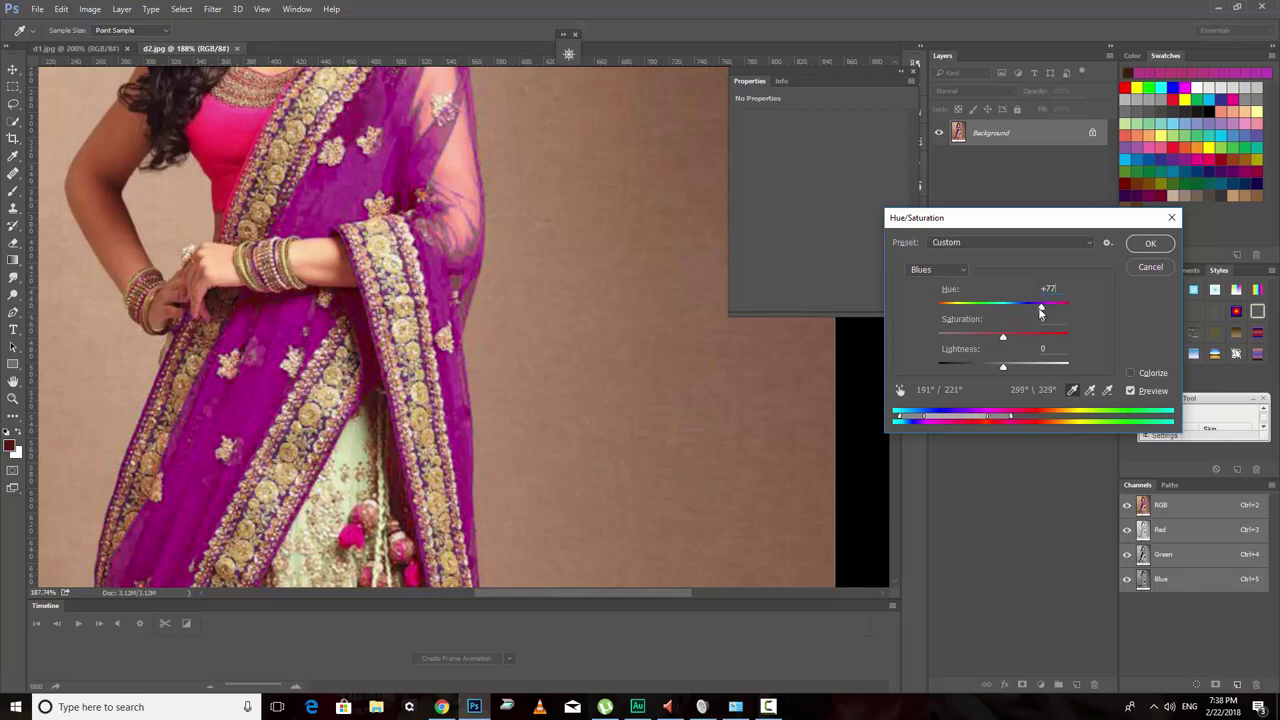
pyautogui.moveTo(1041, 306); pyautogui.dragTo(1059, 316)
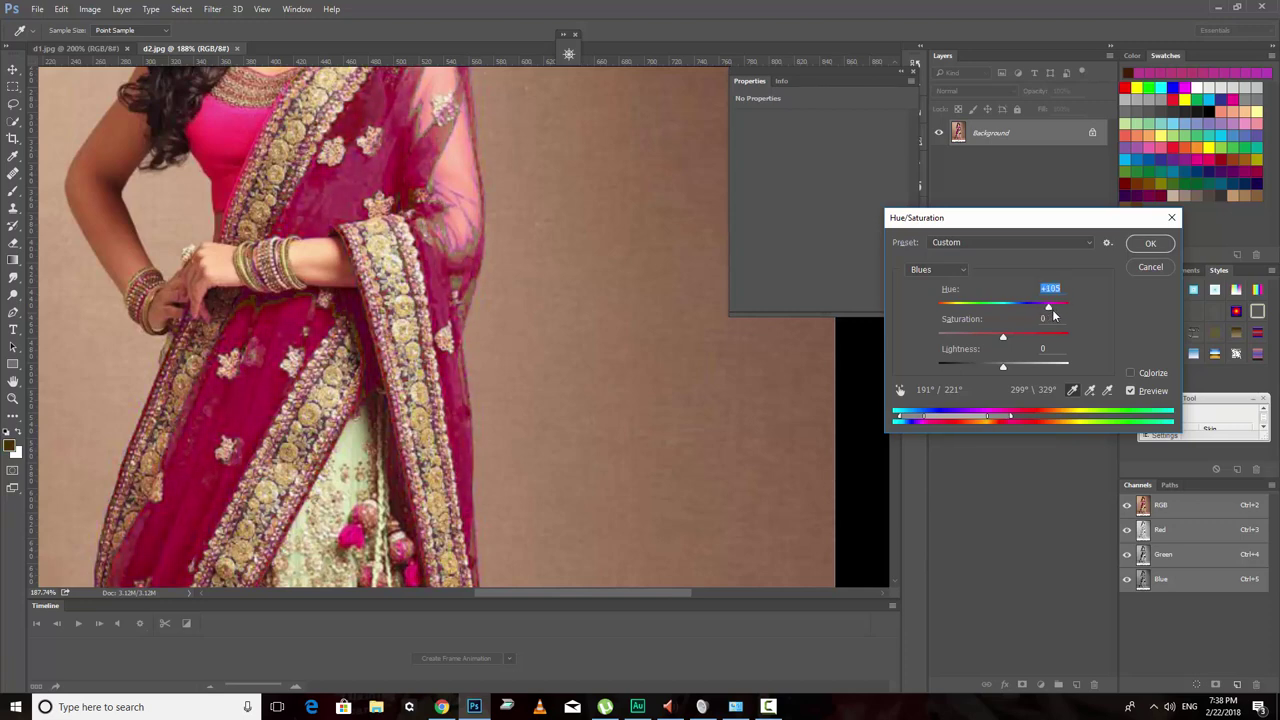
pyautogui.moveTo(1059, 316)
pyautogui.mouseDown()
pyautogui.moveTo(931, 334)
pyautogui.moveTo(1044, 338)
pyautogui.mouseUp()
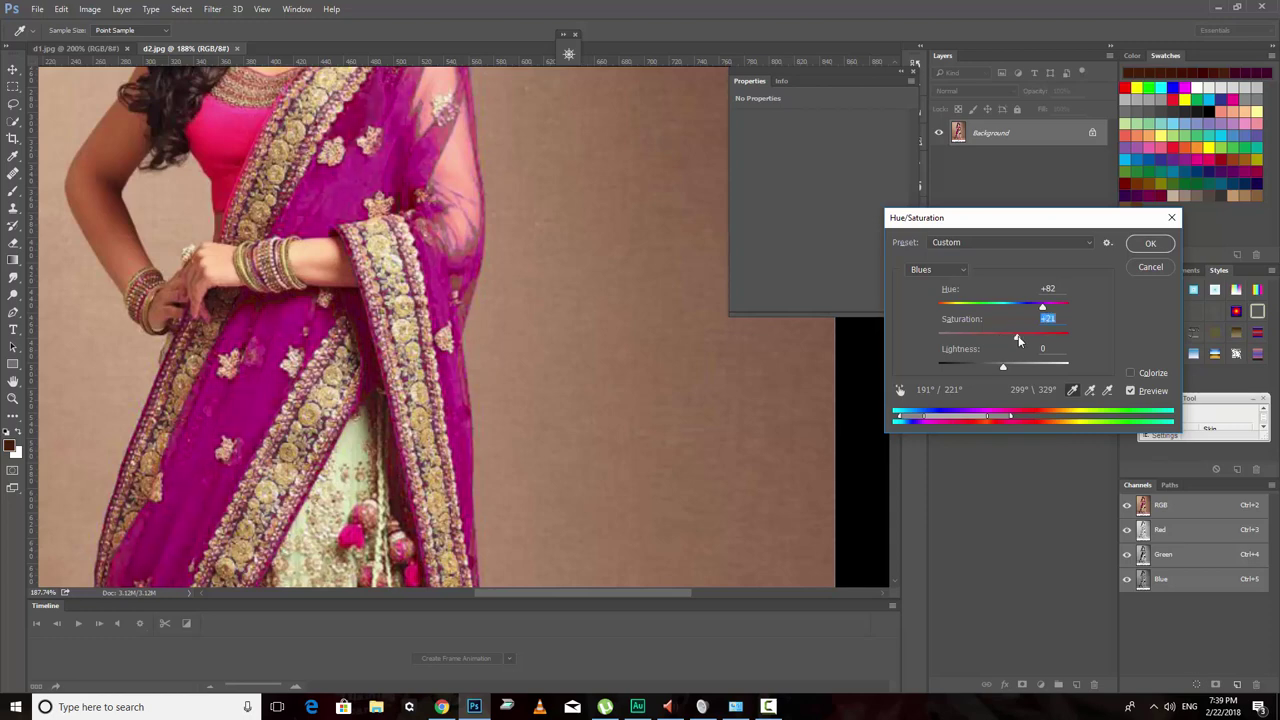
# Set Saturation +72, Lightness +33 and Hue +70 for a vivid magenta dupatta, and apply
pyautogui.moveTo(1005, 342)
pyautogui.mouseDown()
pyautogui.moveTo(1043, 342)
pyautogui.moveTo(1045, 312)
pyautogui.mouseUp()
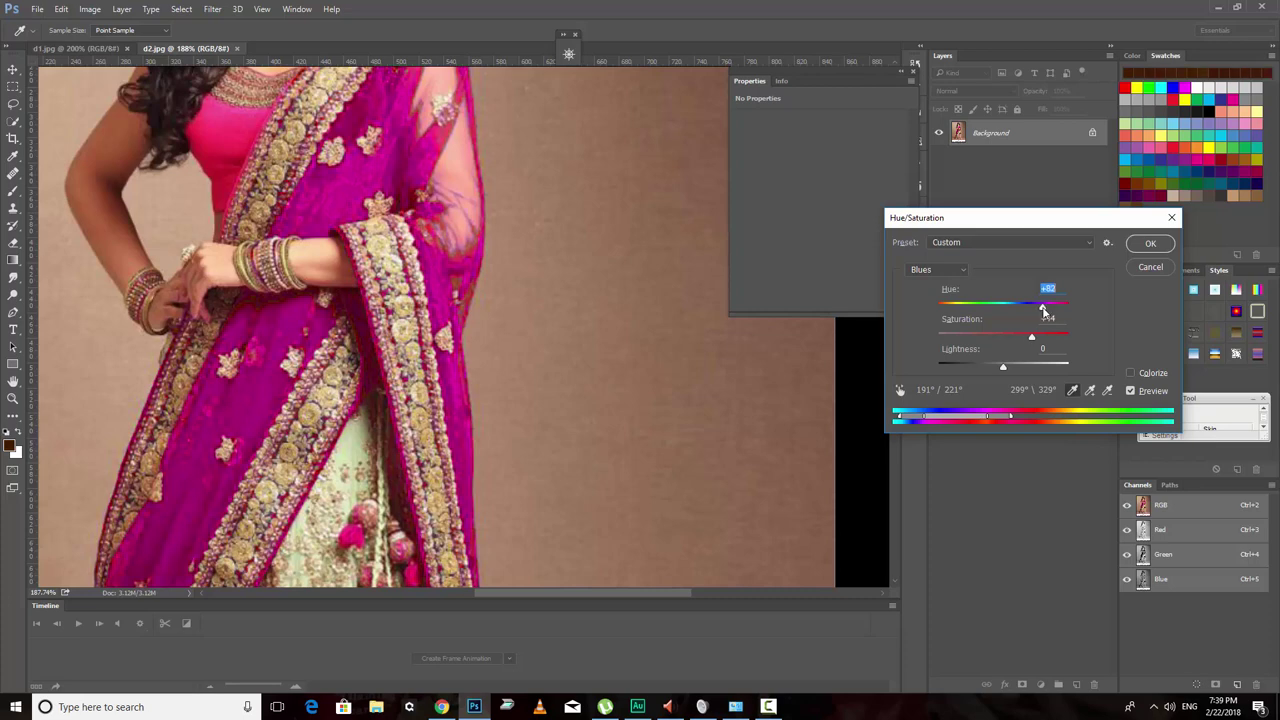
pyautogui.moveTo(1004, 368); pyautogui.dragTo(1027, 369)
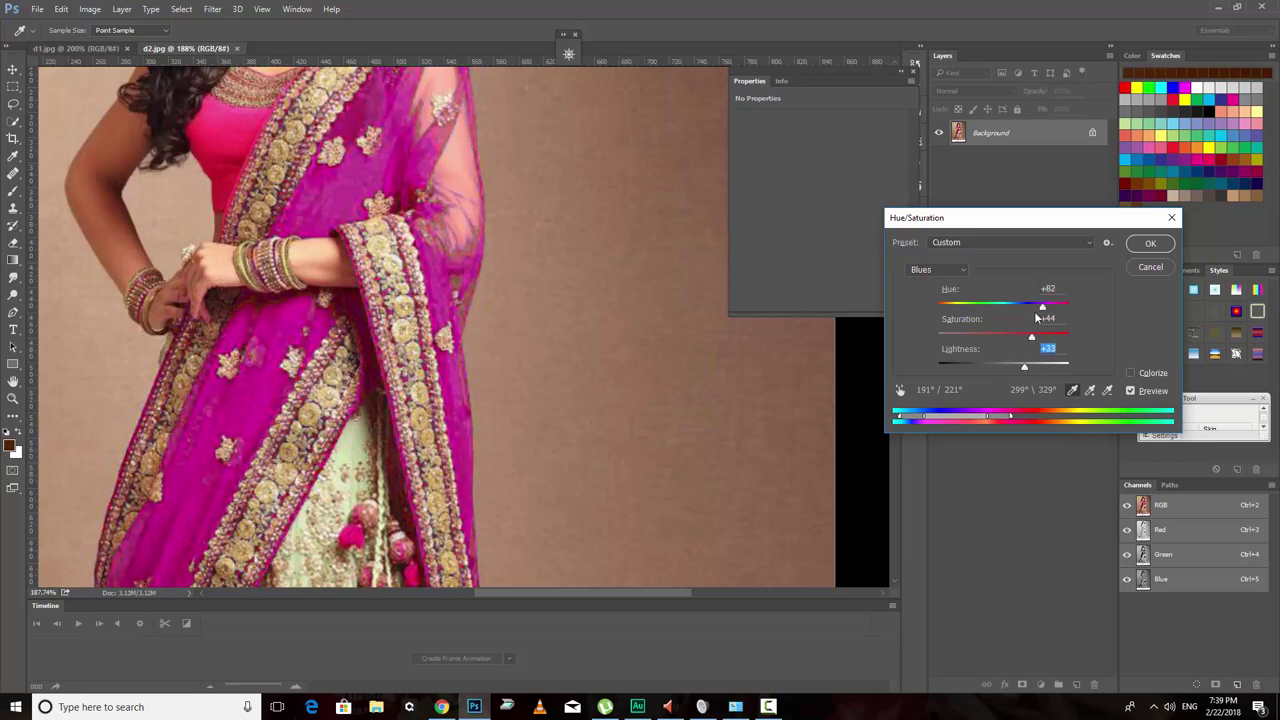
pyautogui.moveTo(1043, 311); pyautogui.dragTo(1045, 313)
pyautogui.moveTo(1045, 311)
pyautogui.mouseDown()
pyautogui.moveTo(1070, 311)
pyautogui.moveTo(1045, 316)
pyautogui.mouseUp()
pyautogui.moveTo(1042, 317)
pyautogui.mouseDown()
pyautogui.moveTo(1054, 341)
pyautogui.moveTo(1042, 311)
pyautogui.mouseUp()
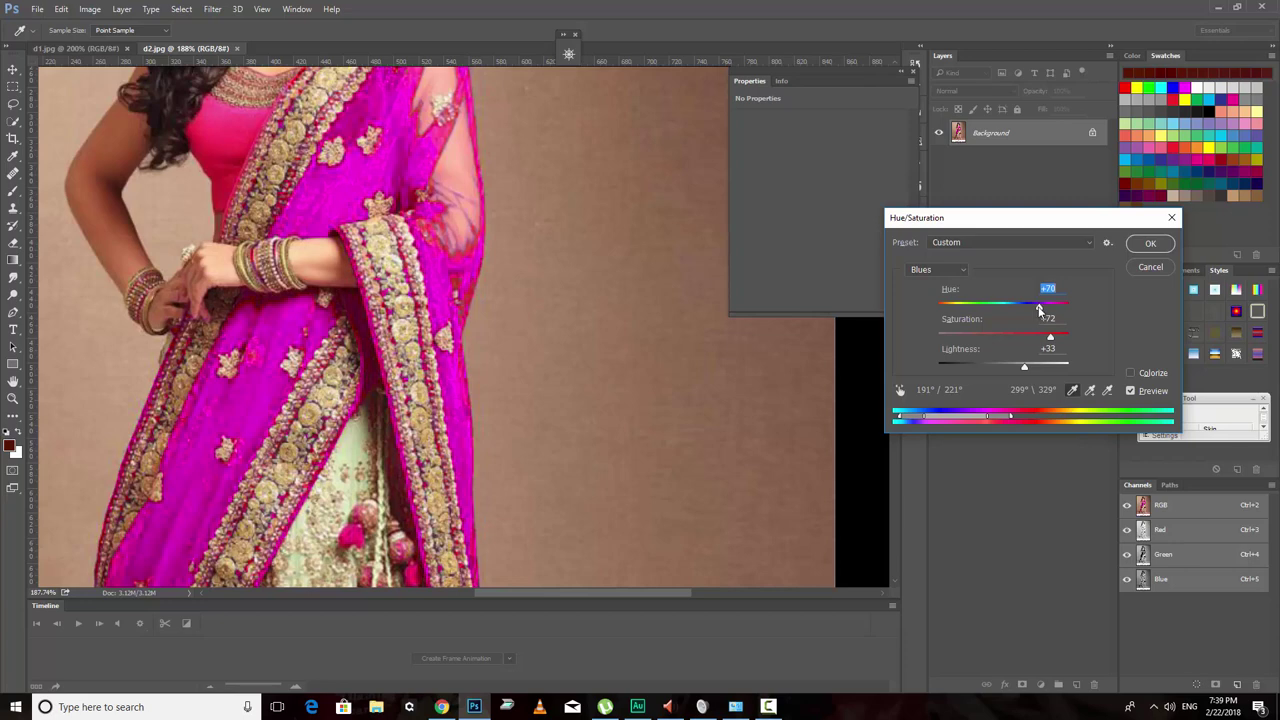
pyautogui.click(1150, 245)
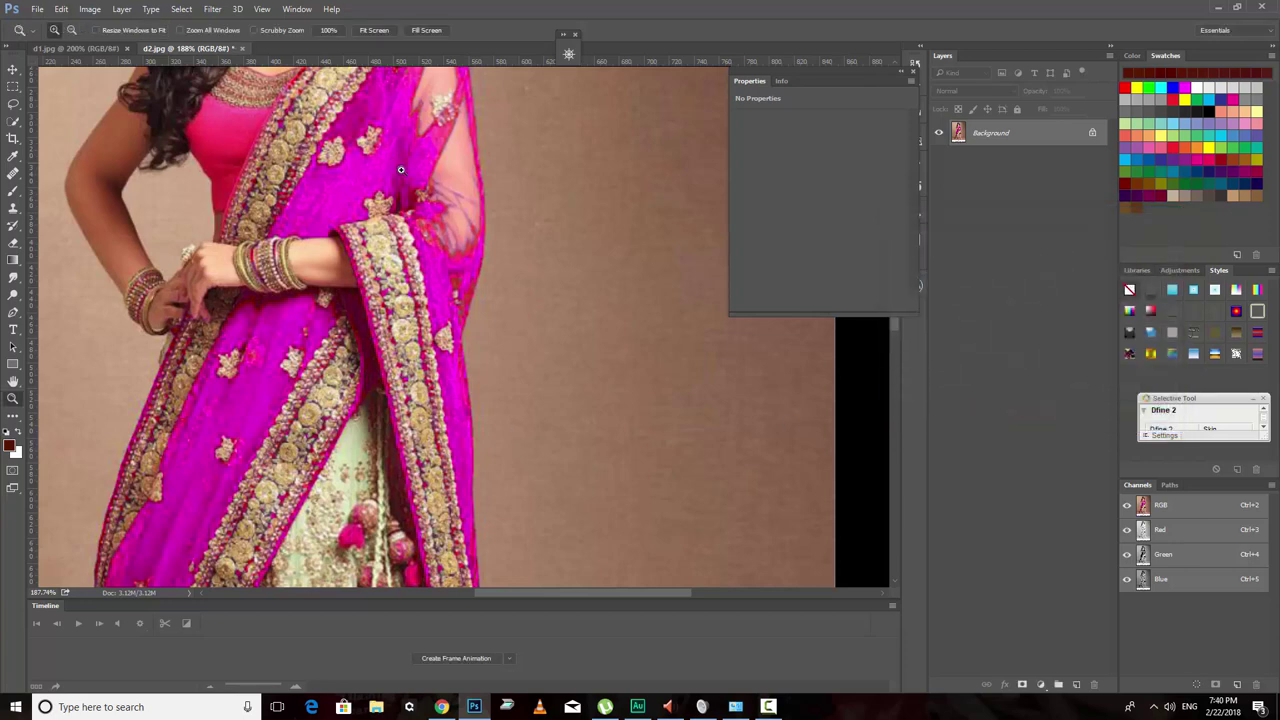
# Fit the photo to the window, undo the direct recolour, and add a Hue/Saturation adjustment layer
pyautogui.hotkey('ctrl', '0')
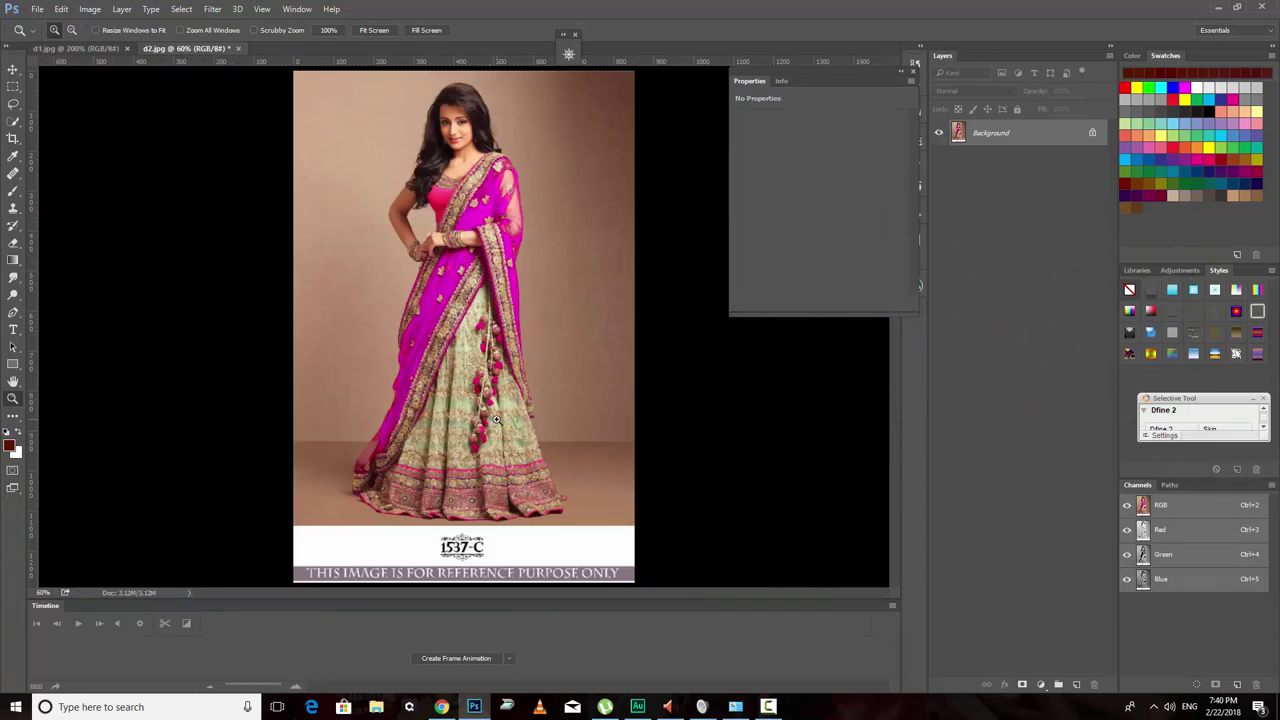
pyautogui.hotkey('ctrl', 'z')
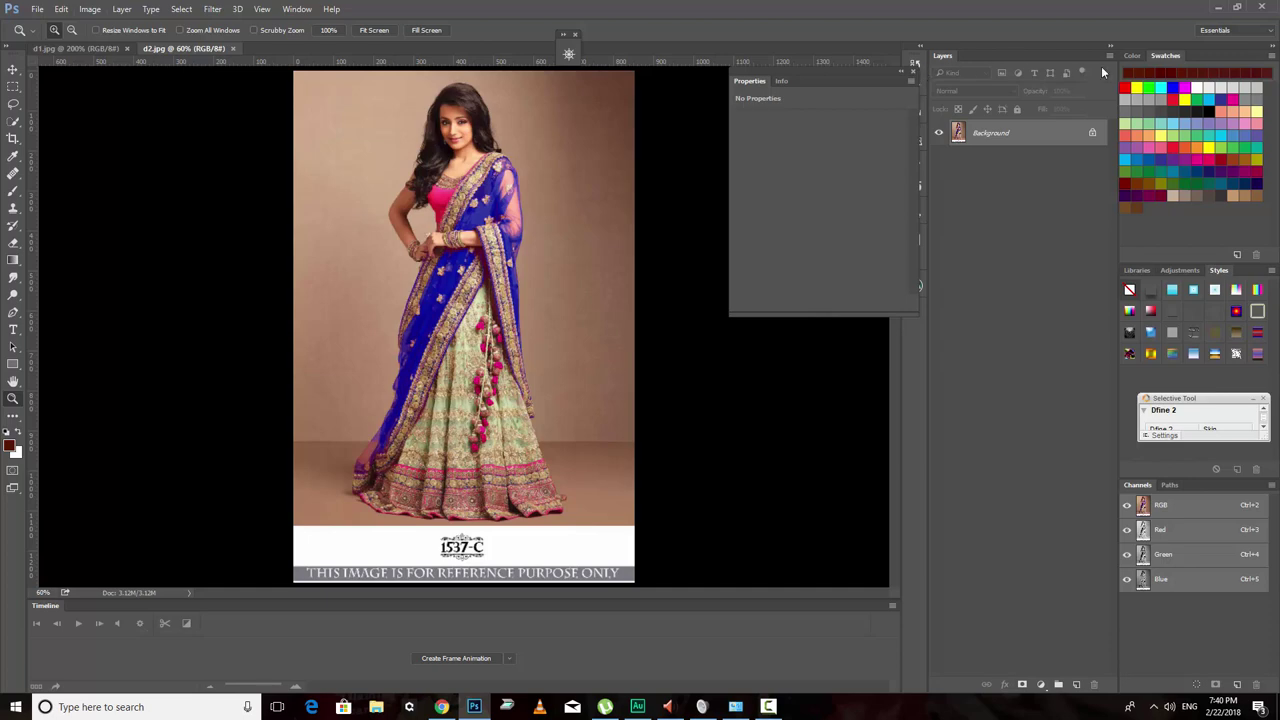
pyautogui.click(299, 10)
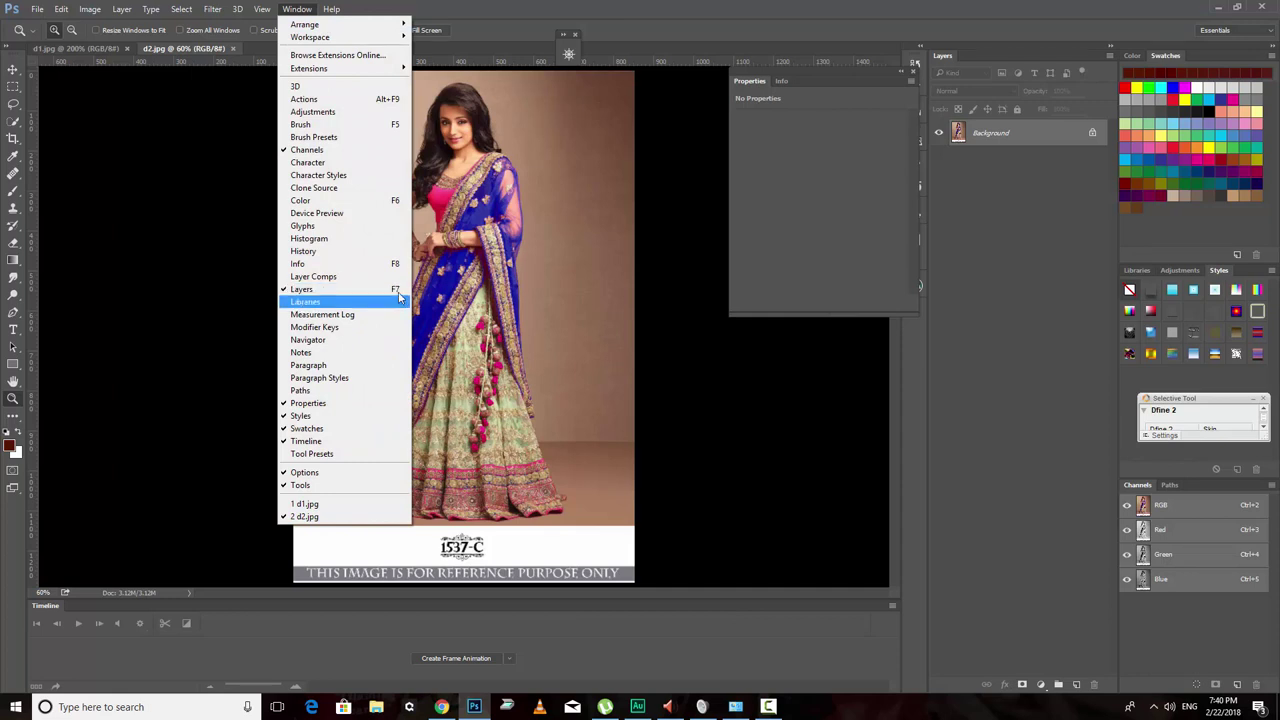
pyautogui.click(1041, 685)
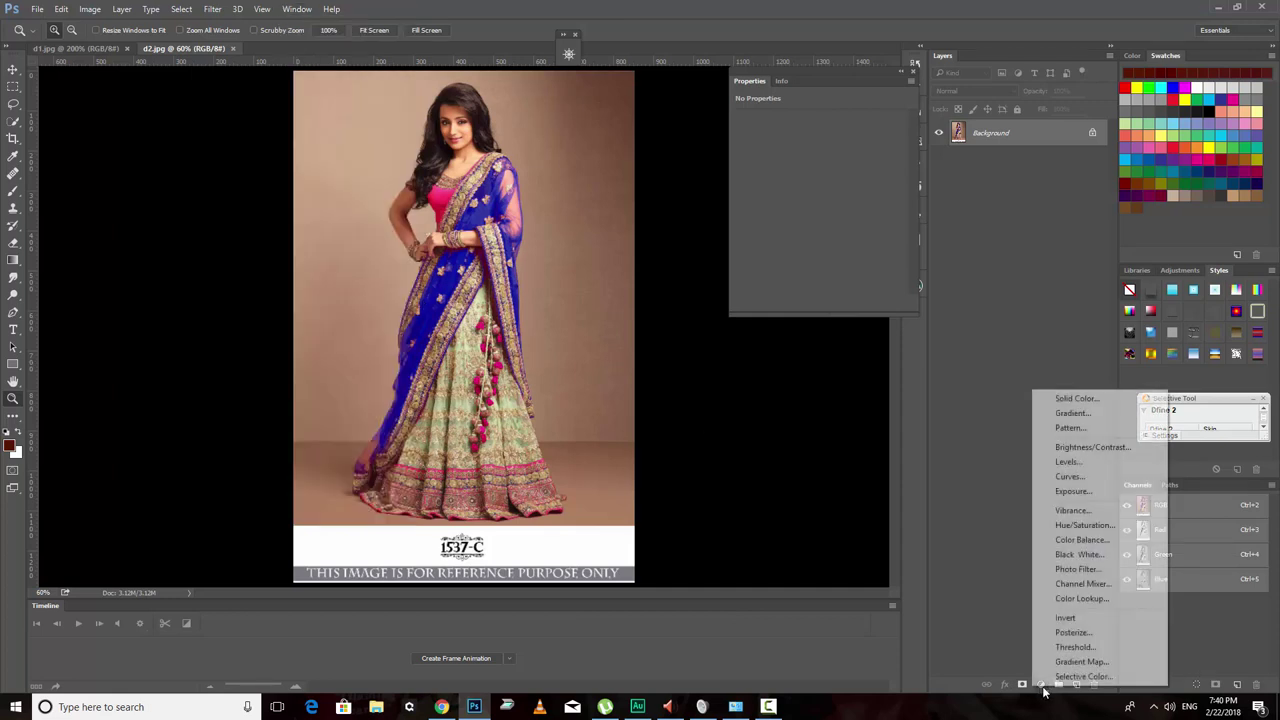
pyautogui.click(1088, 525)
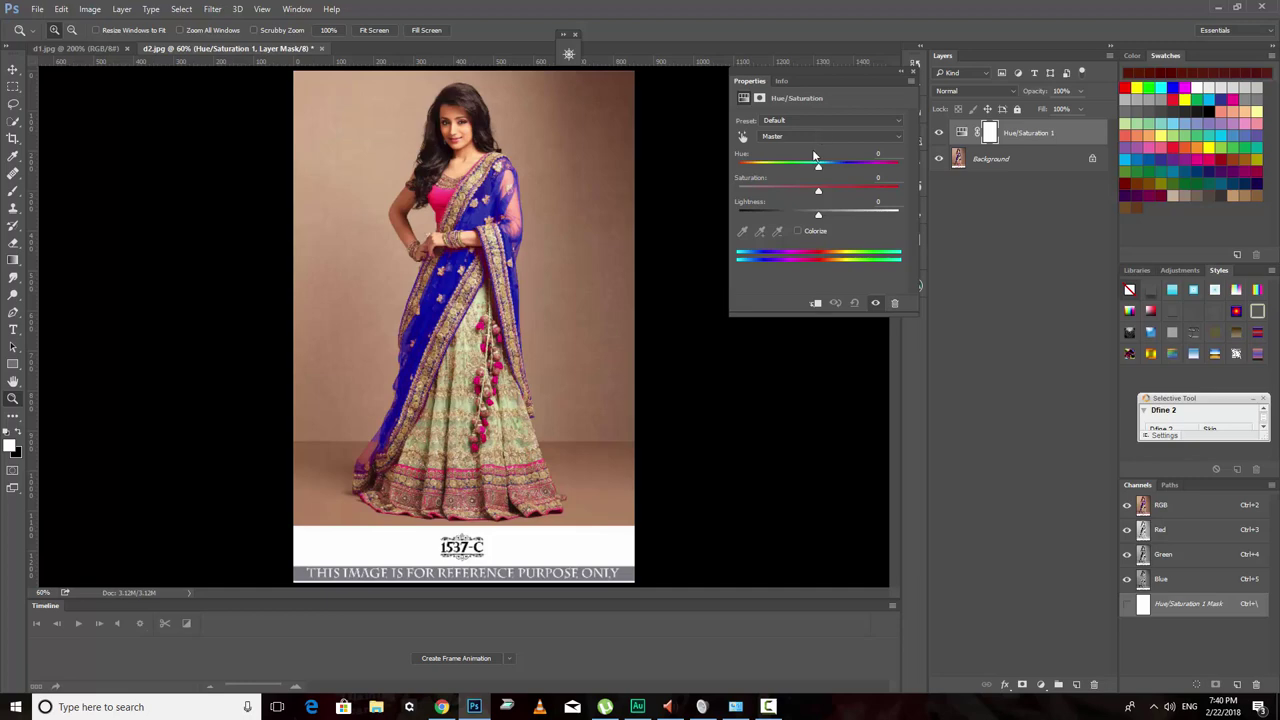
# Aim the Hue/Saturation adjustment at the Blues range and zoom in on the dupatta
pyautogui.click(743, 137)
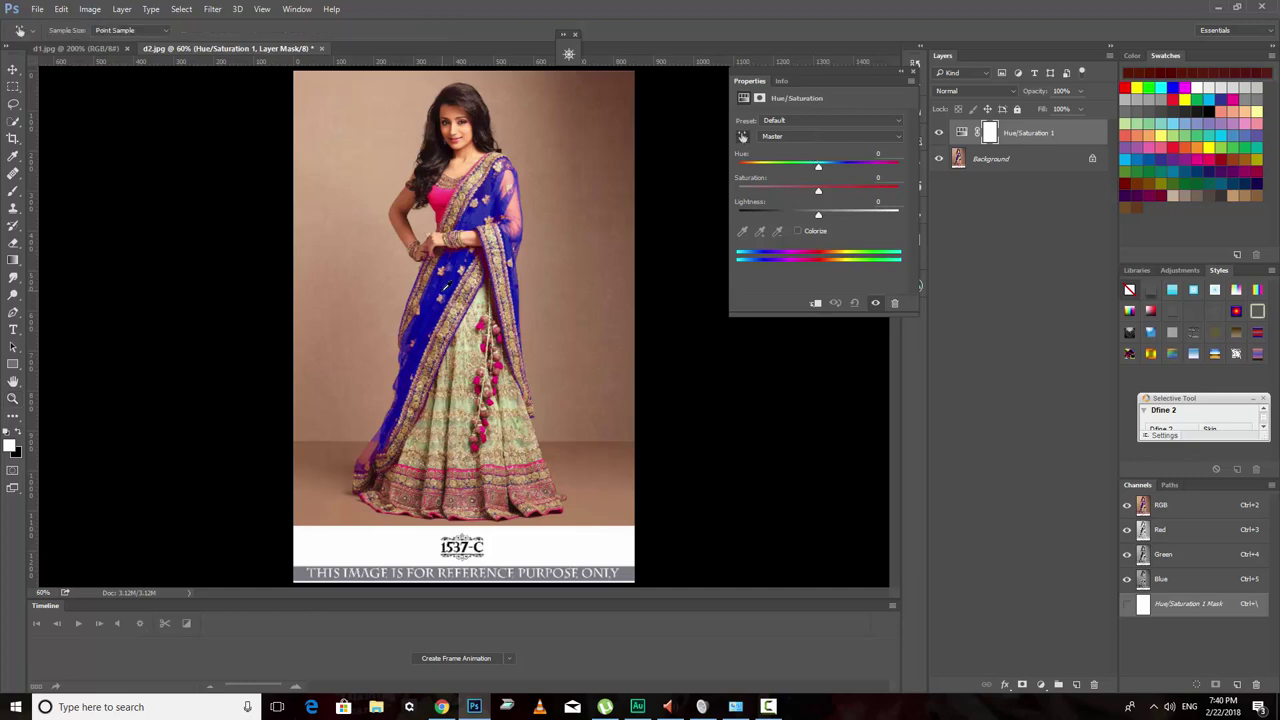
pyautogui.click(446, 284)
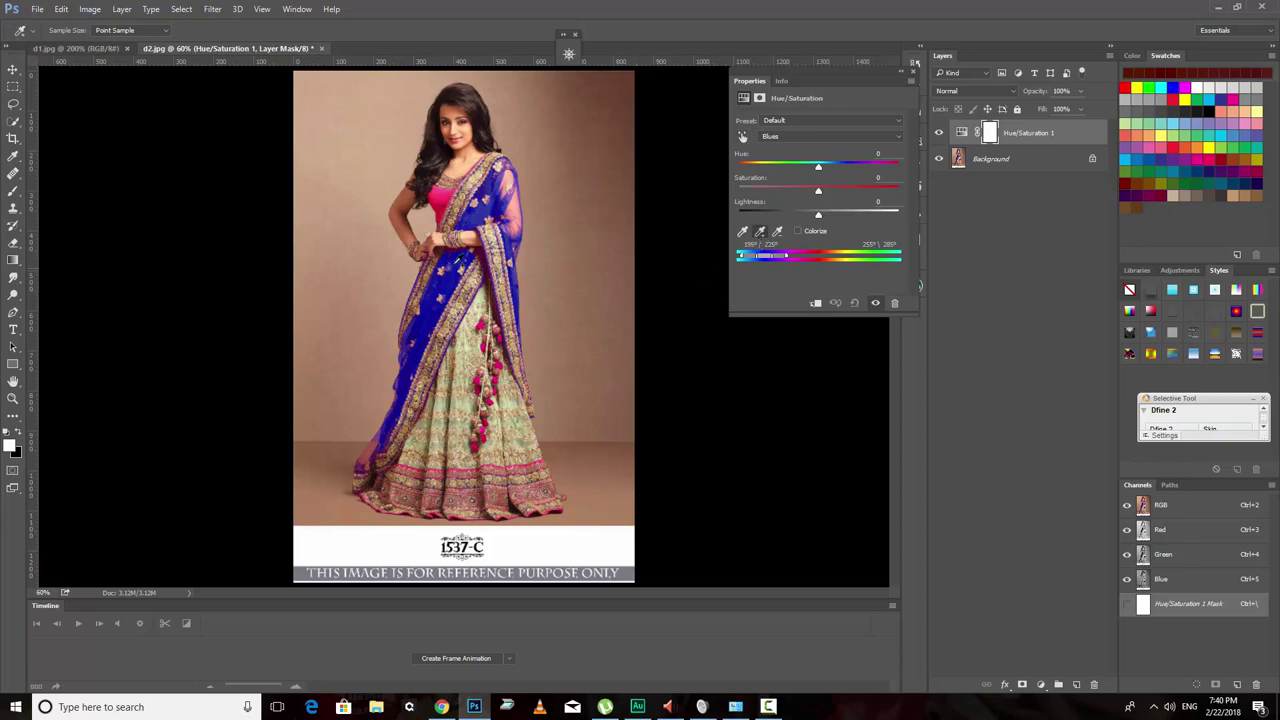
pyautogui.scroll(1, 452, 244)
pyautogui.scroll(3, 452, 244)
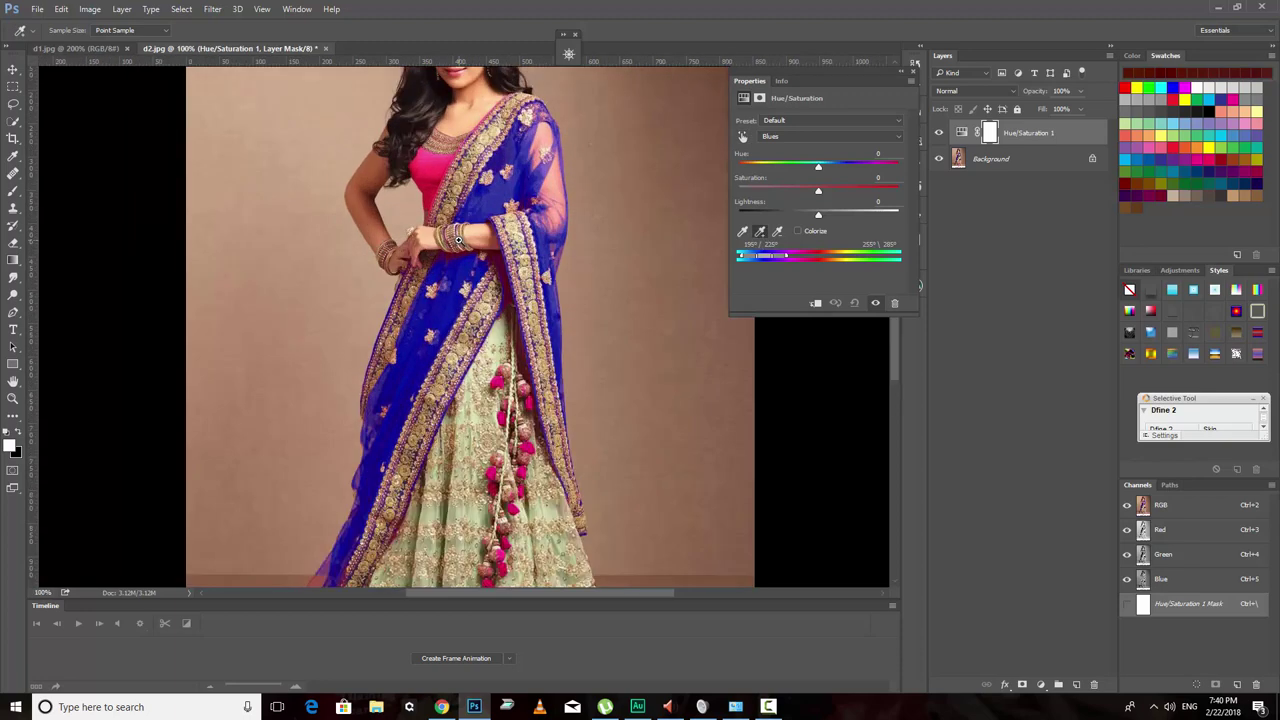
pyautogui.scroll(2, 445, 270)
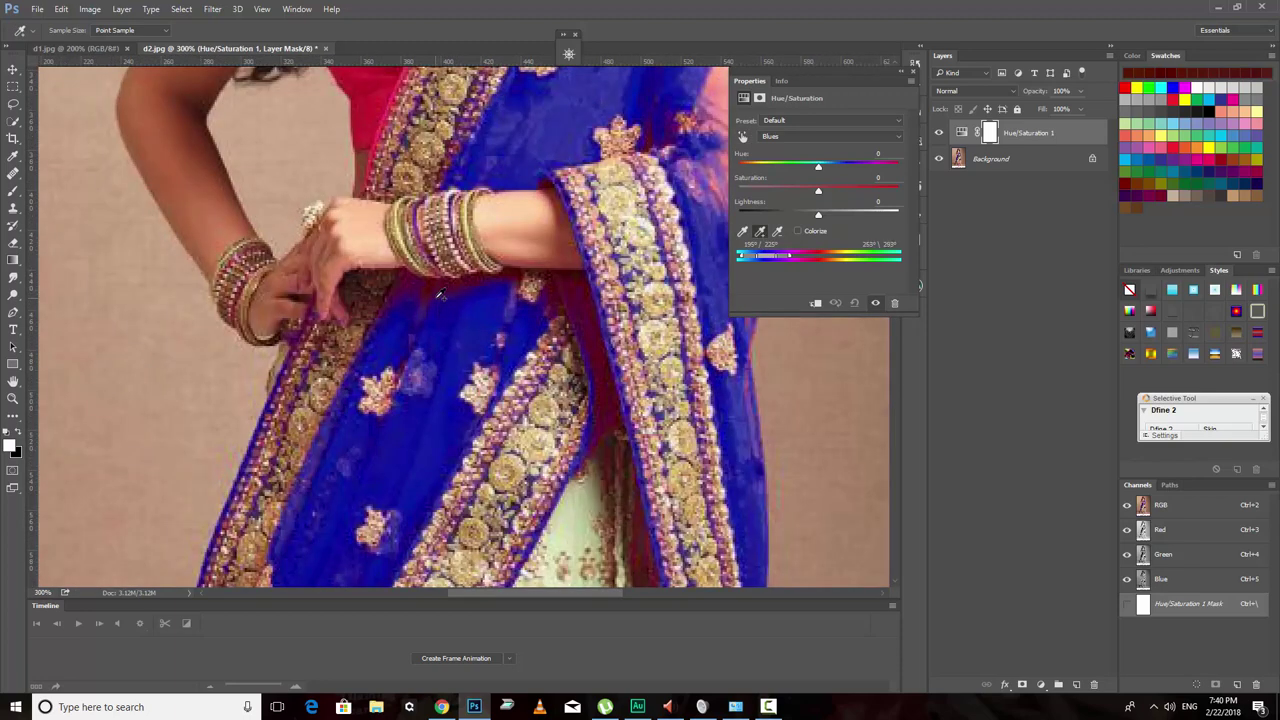
# Widen the Blues range sliders to cover the dupatta's darker, purple-leaning shades
pyautogui.click(440, 294)
pyautogui.click(656, 121)
pyautogui.moveTo(620, 357)
pyautogui.mouseDown()
pyautogui.moveTo(453, 318)
pyautogui.moveTo(304, 376)
pyautogui.mouseUp()
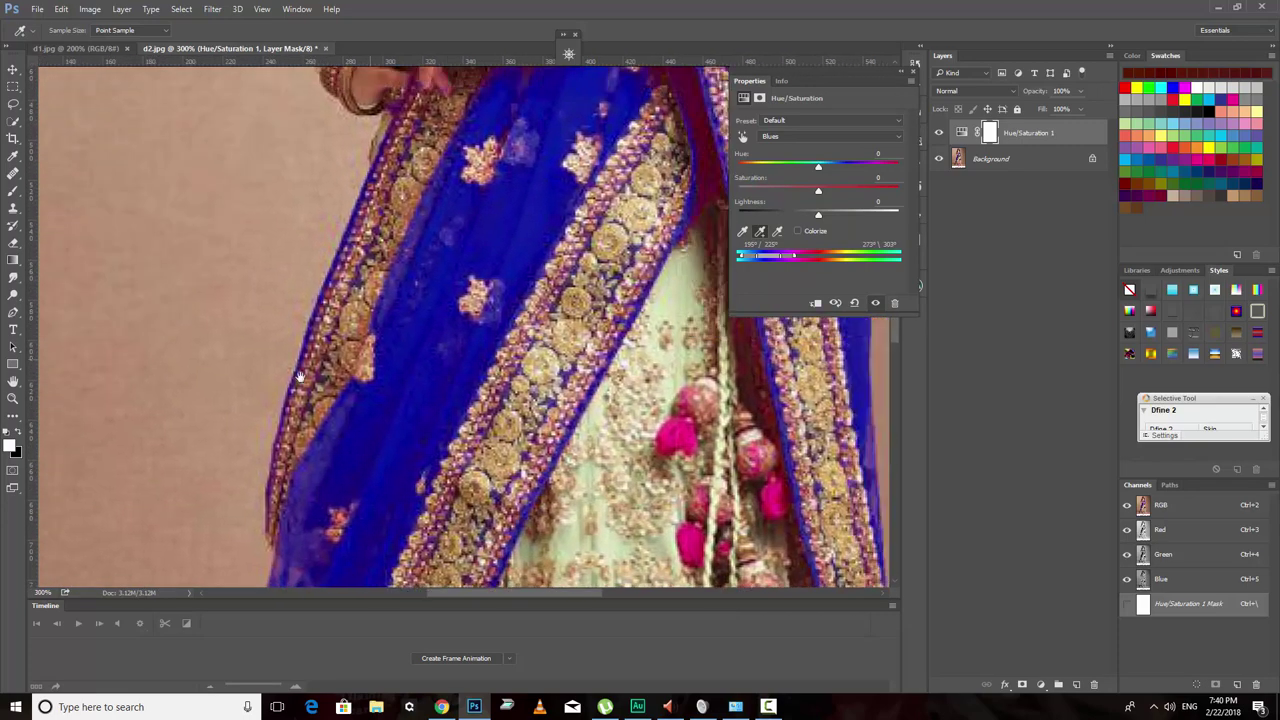
pyautogui.moveTo(610, 252)
pyautogui.mouseDown()
pyautogui.moveTo(640, 461)
pyautogui.moveTo(690, 655)
pyautogui.mouseUp()
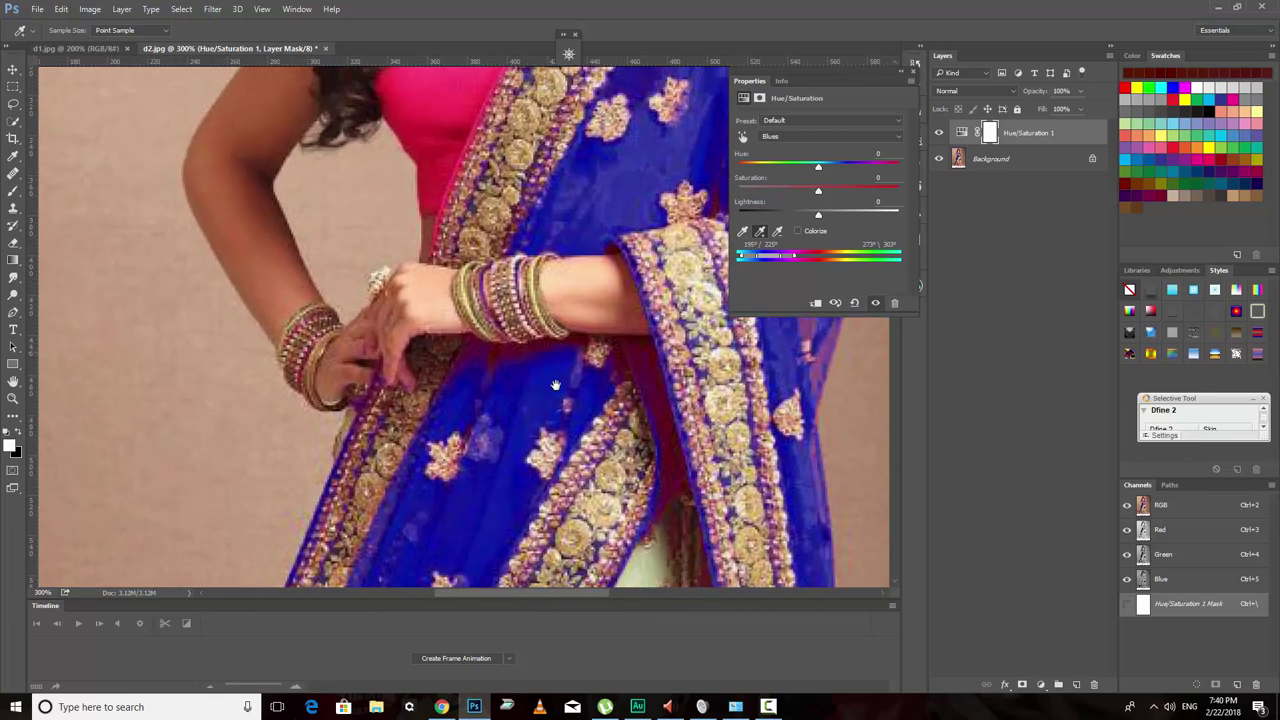
pyautogui.click(503, 410)
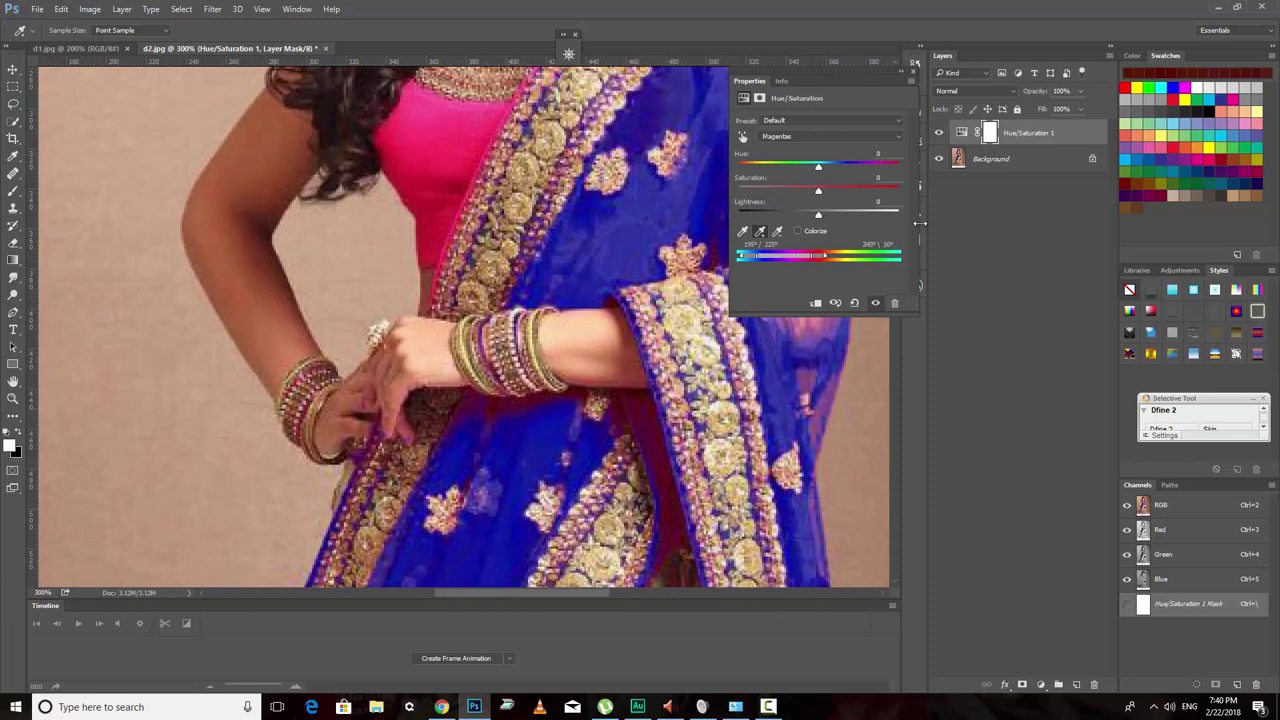
# Trim the range edges and set Blues hue +131, saturation +67, lightness +43 for red
pyautogui.moveTo(815, 258)
pyautogui.mouseDown()
pyautogui.moveTo(779, 258)
pyautogui.moveTo(822, 258)
pyautogui.moveTo(795, 258)
pyautogui.mouseUp()
pyautogui.moveTo(780, 260); pyautogui.dragTo(797, 263)
pyautogui.moveTo(818, 167); pyautogui.dragTo(876, 176)
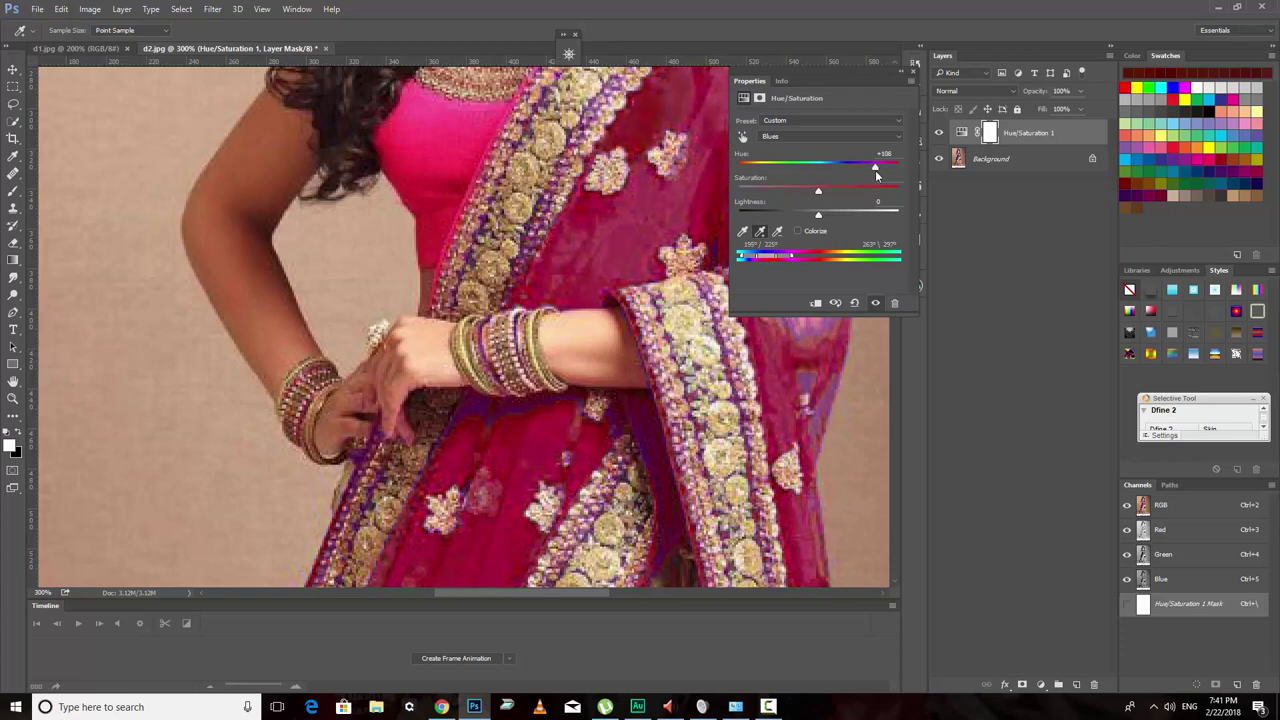
pyautogui.moveTo(820, 216)
pyautogui.mouseDown()
pyautogui.moveTo(847, 215)
pyautogui.moveTo(822, 198)
pyautogui.moveTo(873, 199)
pyautogui.moveTo(853, 217)
pyautogui.mouseUp()
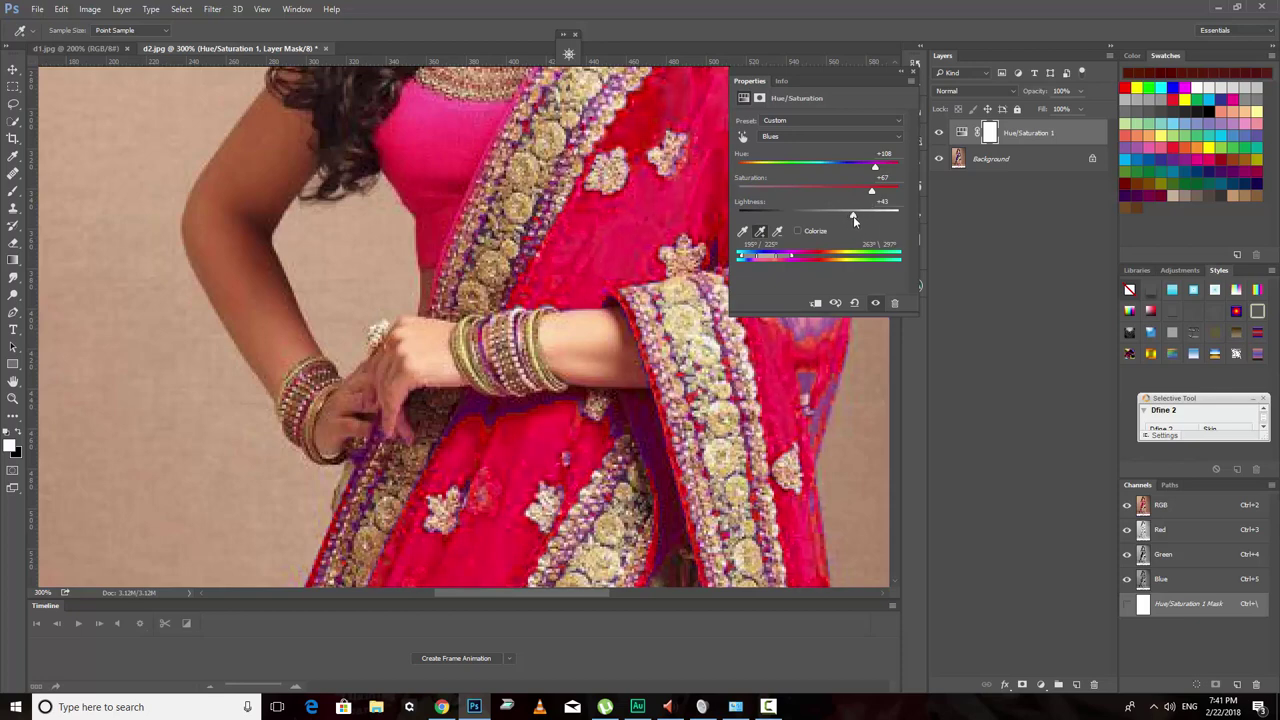
pyautogui.click(489, 410)
pyautogui.click(456, 152)
pyautogui.moveTo(877, 170); pyautogui.dragTo(879, 168)
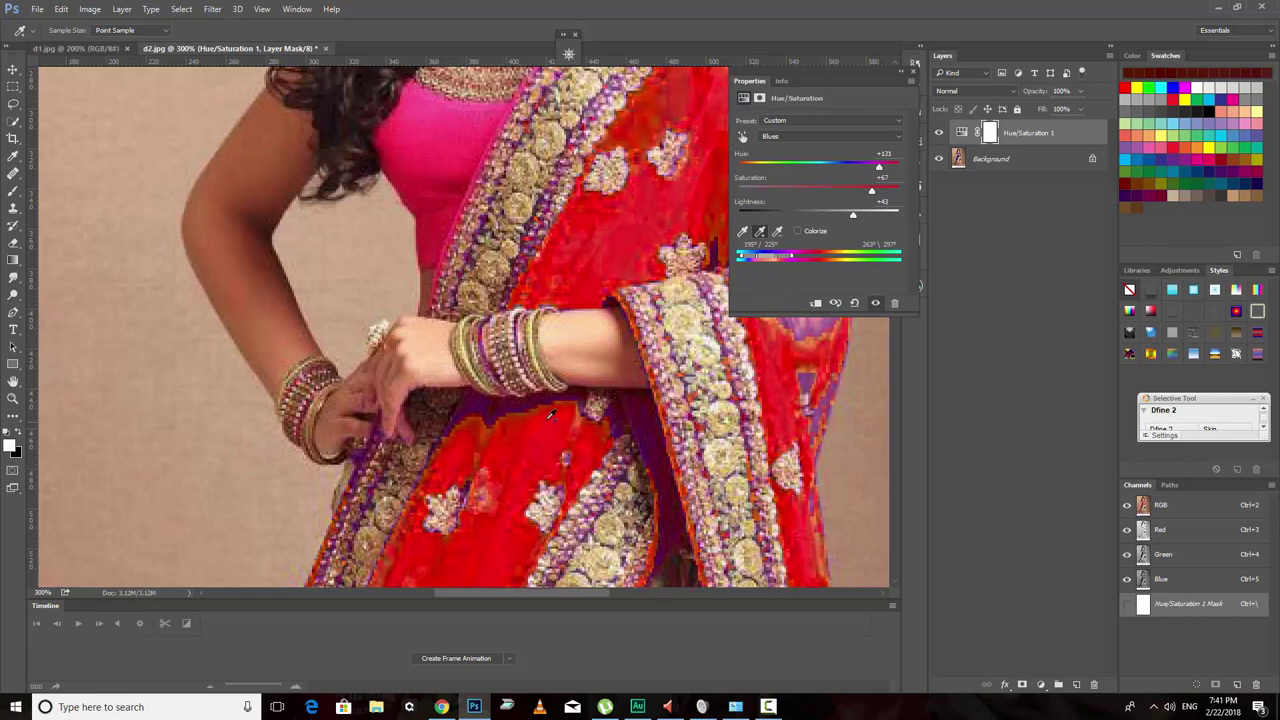
# Zoom in closely on the recoloured dupatta's hem
pyautogui.press('z')
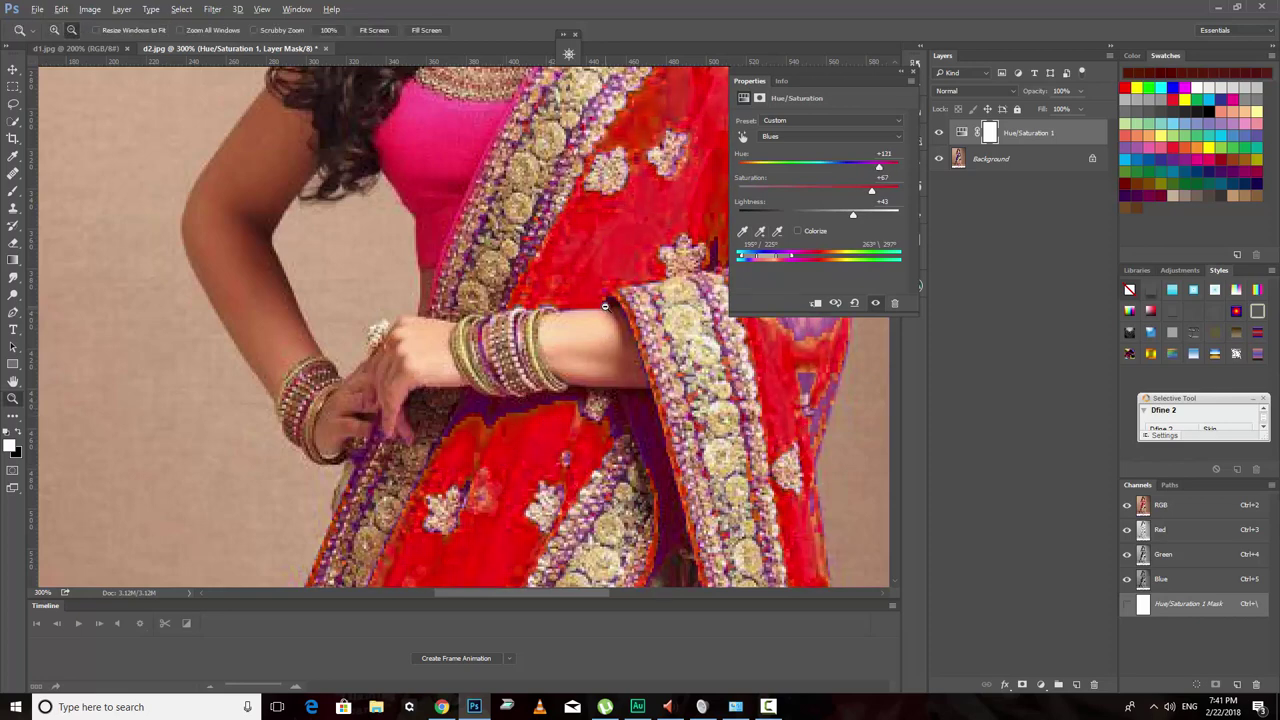
pyautogui.keyDown('alt'); pyautogui.click(605, 305); pyautogui.keyUp('alt')
pyautogui.keyDown('alt'); pyautogui.click(605, 305); pyautogui.keyUp('alt')
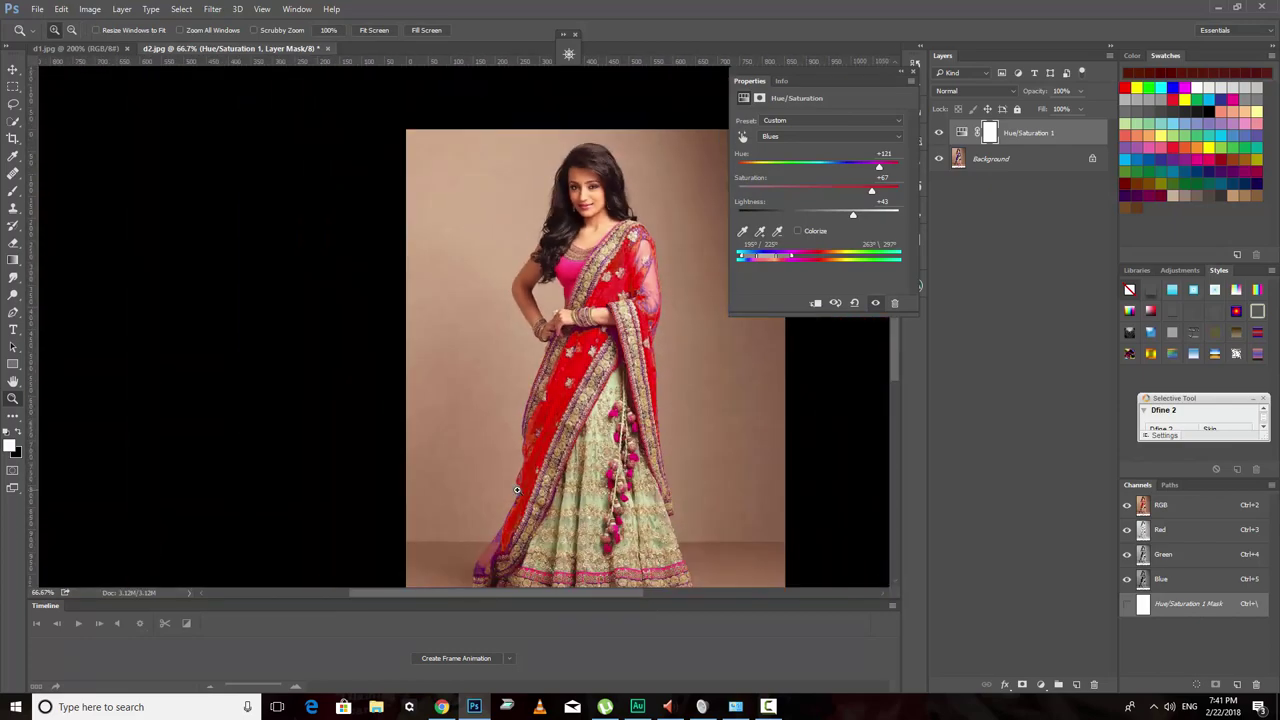
pyautogui.click(498, 562)
pyautogui.click(498, 562)
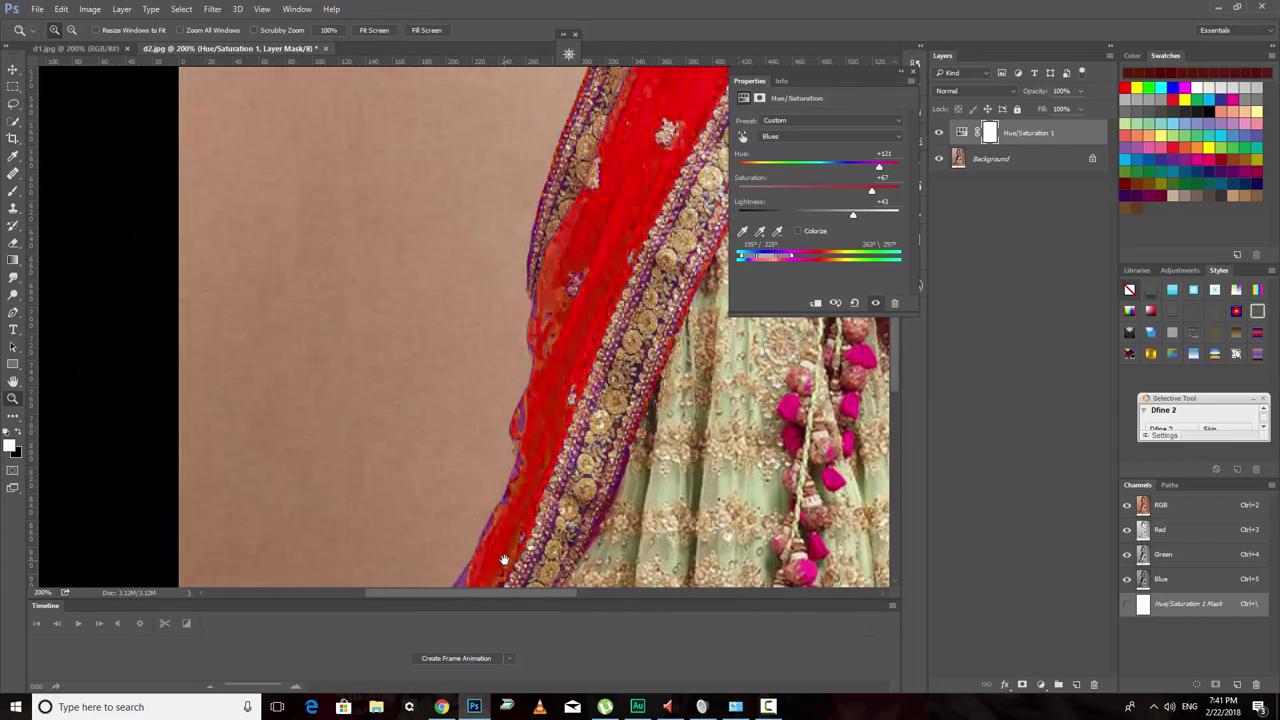
pyautogui.moveTo(520, 546); pyautogui.dragTo(619, 312)
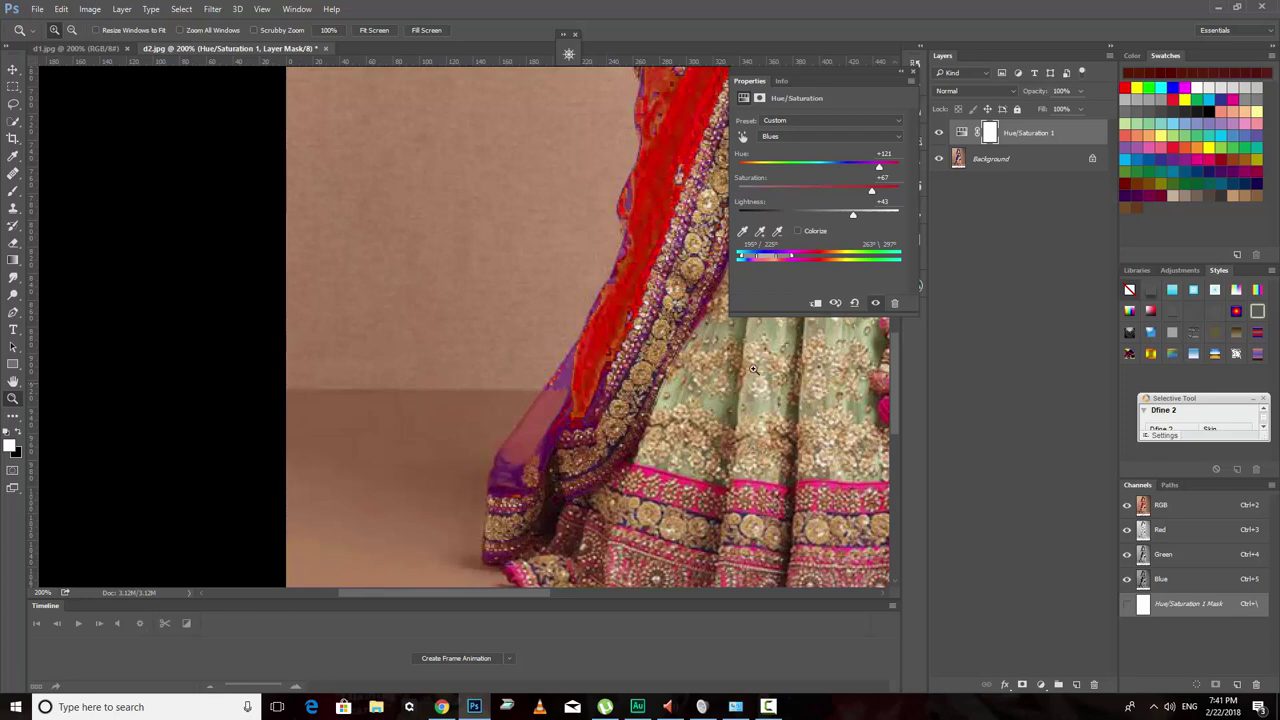
# Add and remove the purple hem edge from the colour range, then fit the image
pyautogui.click(760, 231)
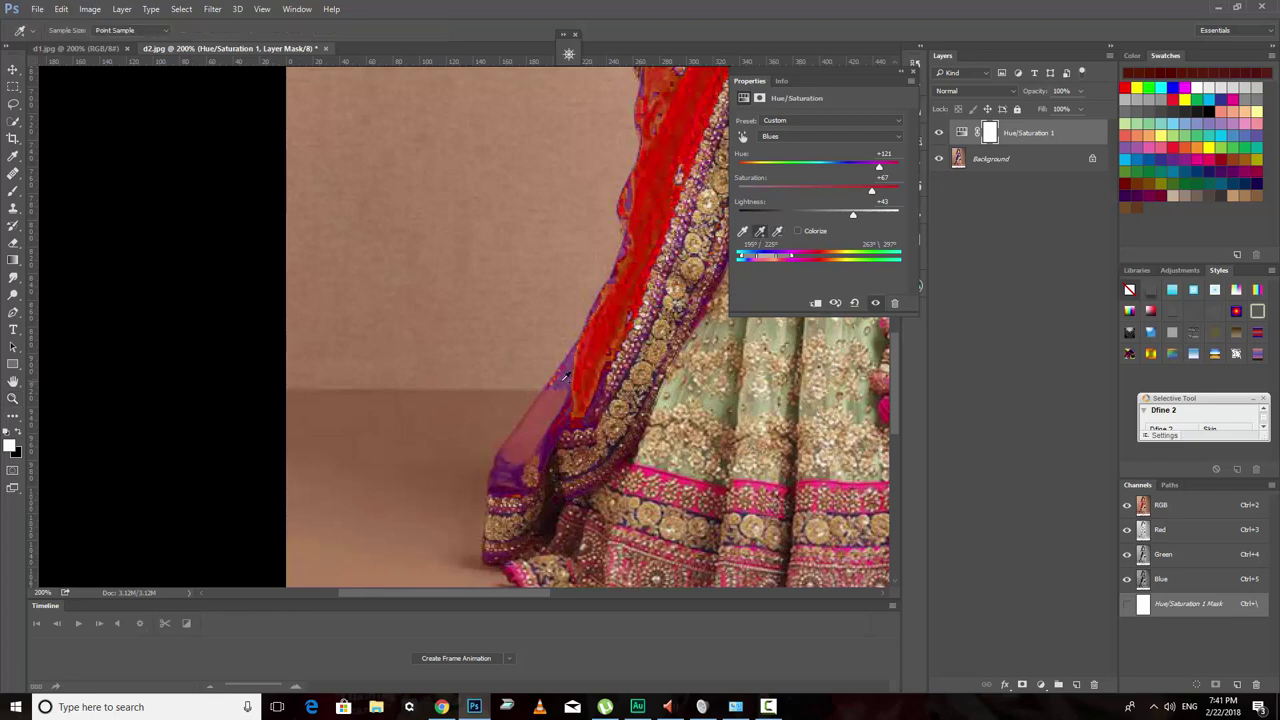
pyautogui.click(566, 377)
pyautogui.click(579, 381)
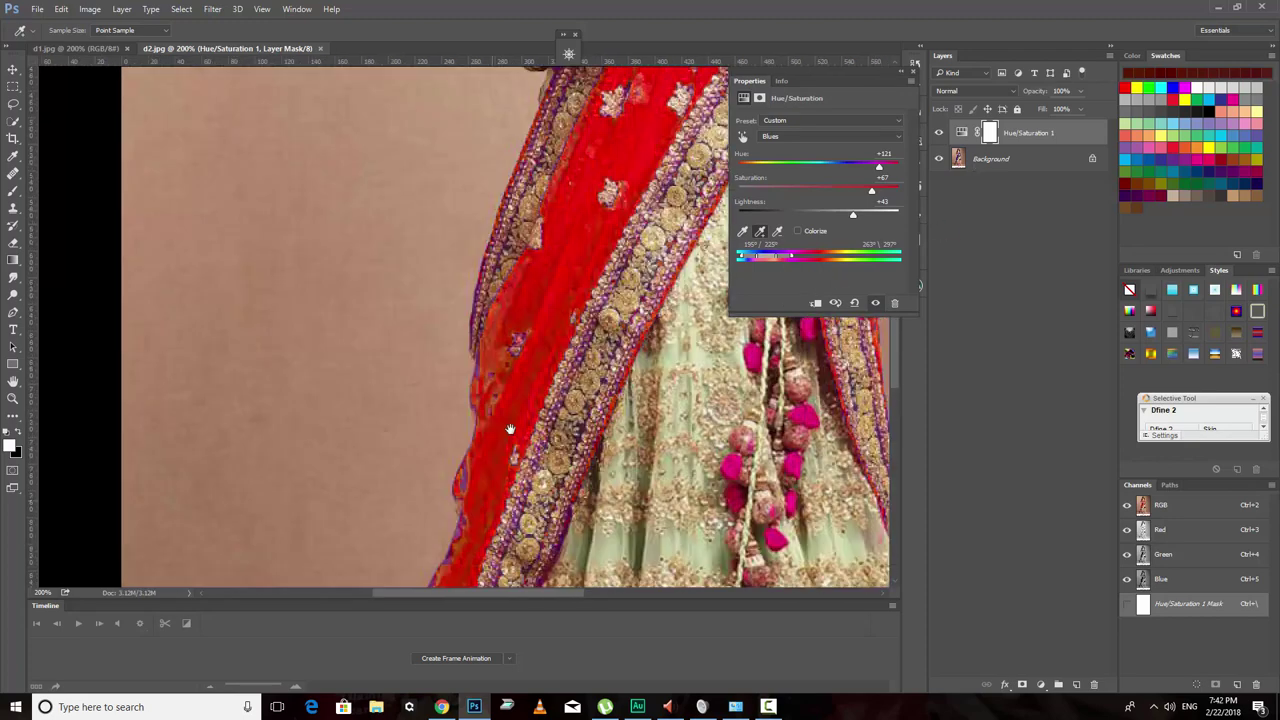
pyautogui.scroll(10, 600, 285)
pyautogui.press('z')
pyautogui.hotkey('ctrl', '0')
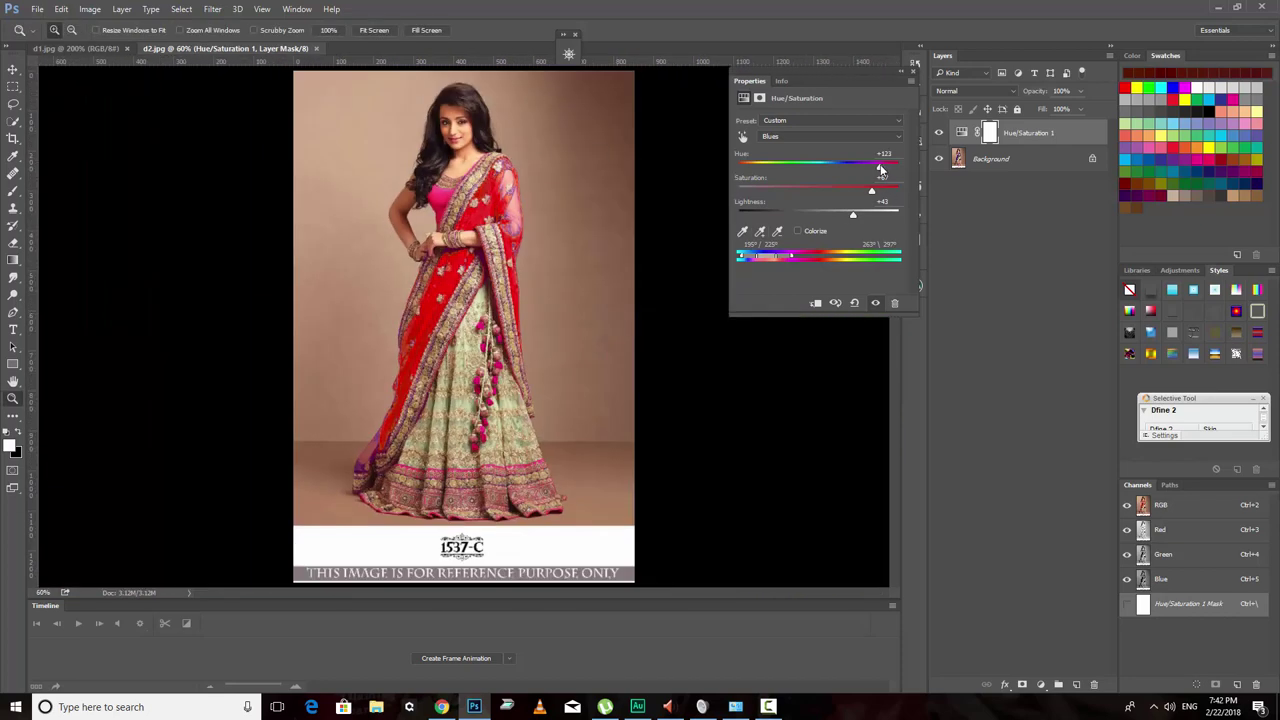
# Settle the d2 dupatta on violet-purple at Blues hue +38, then switch to d1.jpg
pyautogui.moveTo(880, 170); pyautogui.dragTo(868, 172)
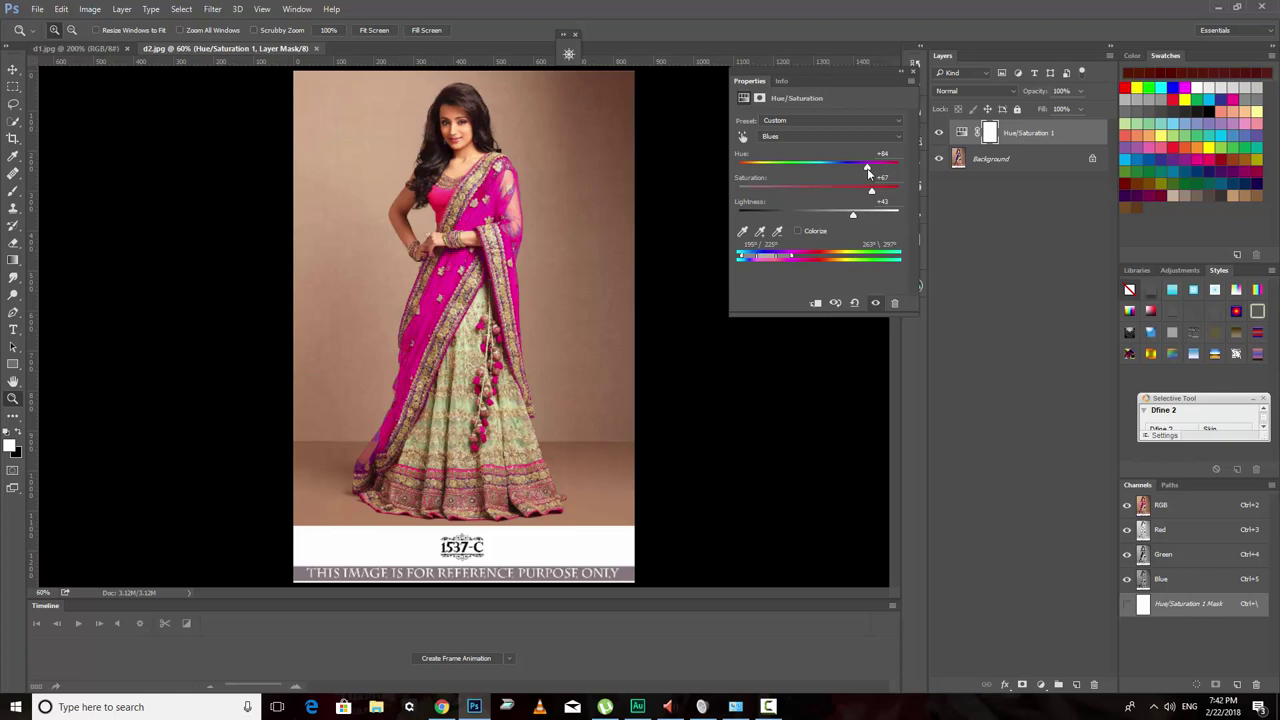
pyautogui.moveTo(854, 176); pyautogui.dragTo(840, 178)
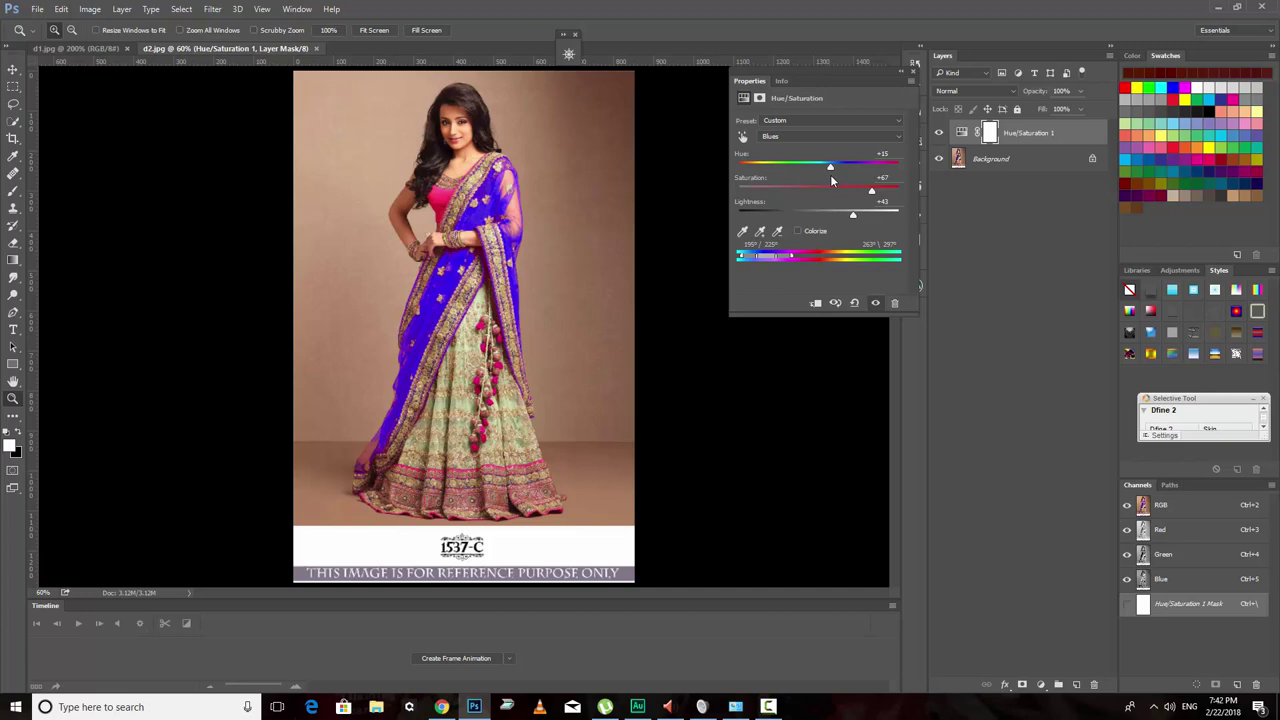
pyautogui.moveTo(818, 176)
pyautogui.mouseDown()
pyautogui.moveTo(749, 193)
pyautogui.moveTo(772, 201)
pyautogui.mouseUp()
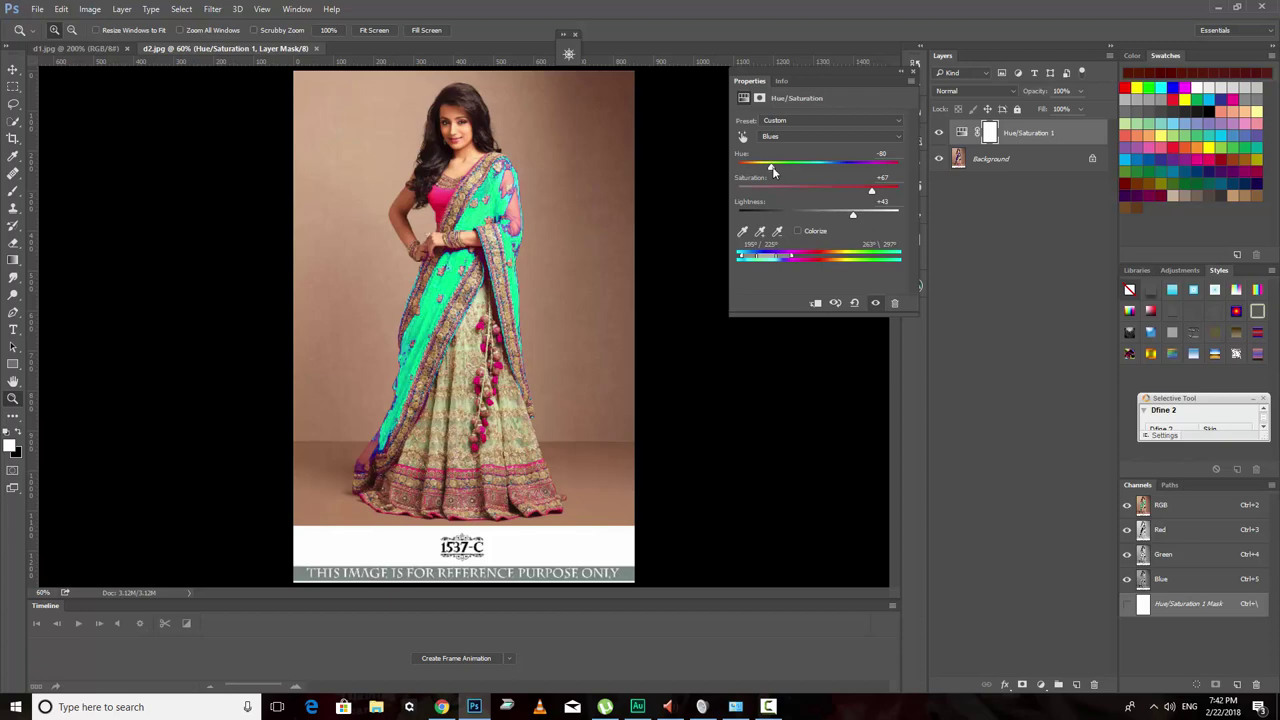
pyautogui.moveTo(772, 167); pyautogui.dragTo(852, 198)
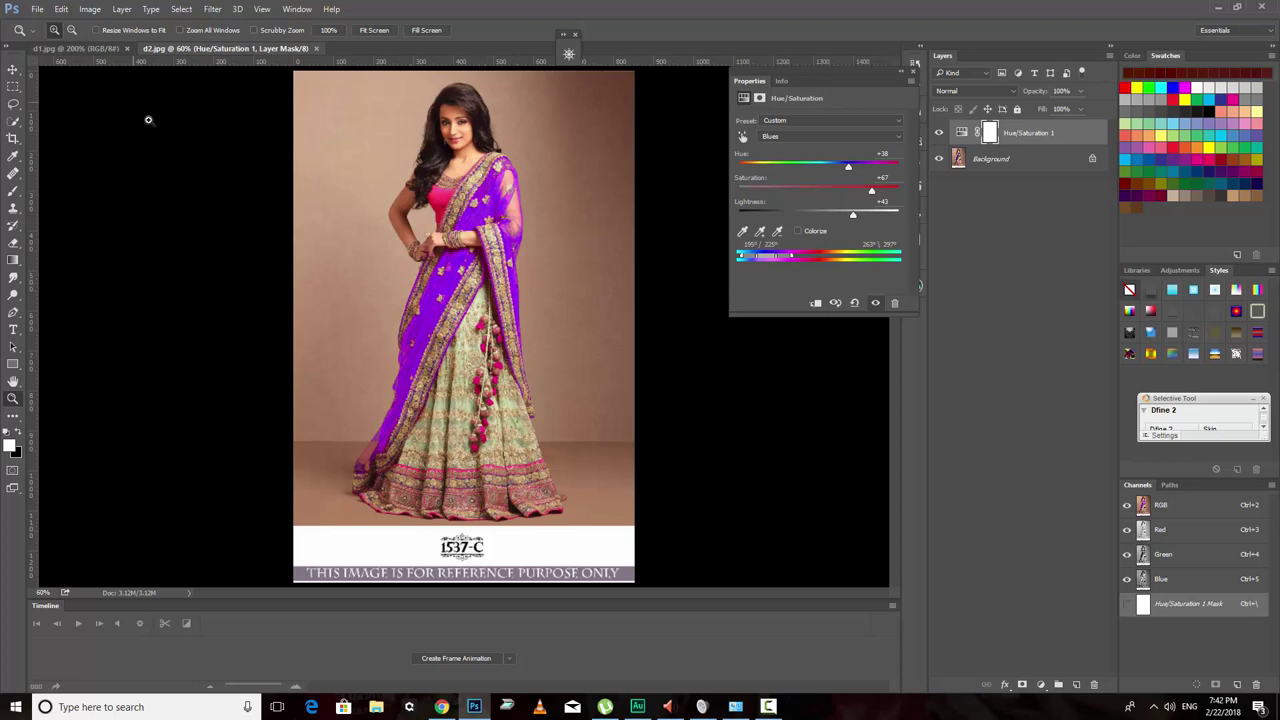
pyautogui.click(74, 50)
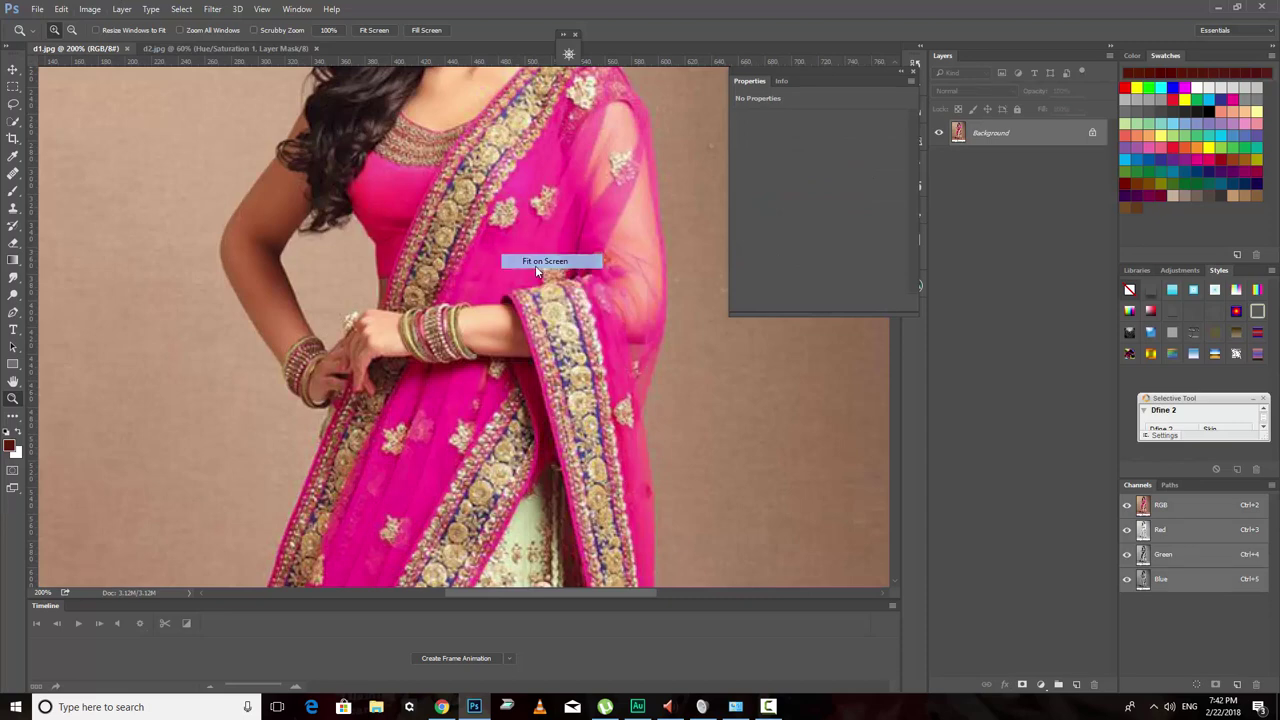
# Fit d1.jpg on screen and add a Hue/Saturation adjustment layer
pyautogui.hotkey('ctrl', '0')
pyautogui.scroll(3, 493, 180)
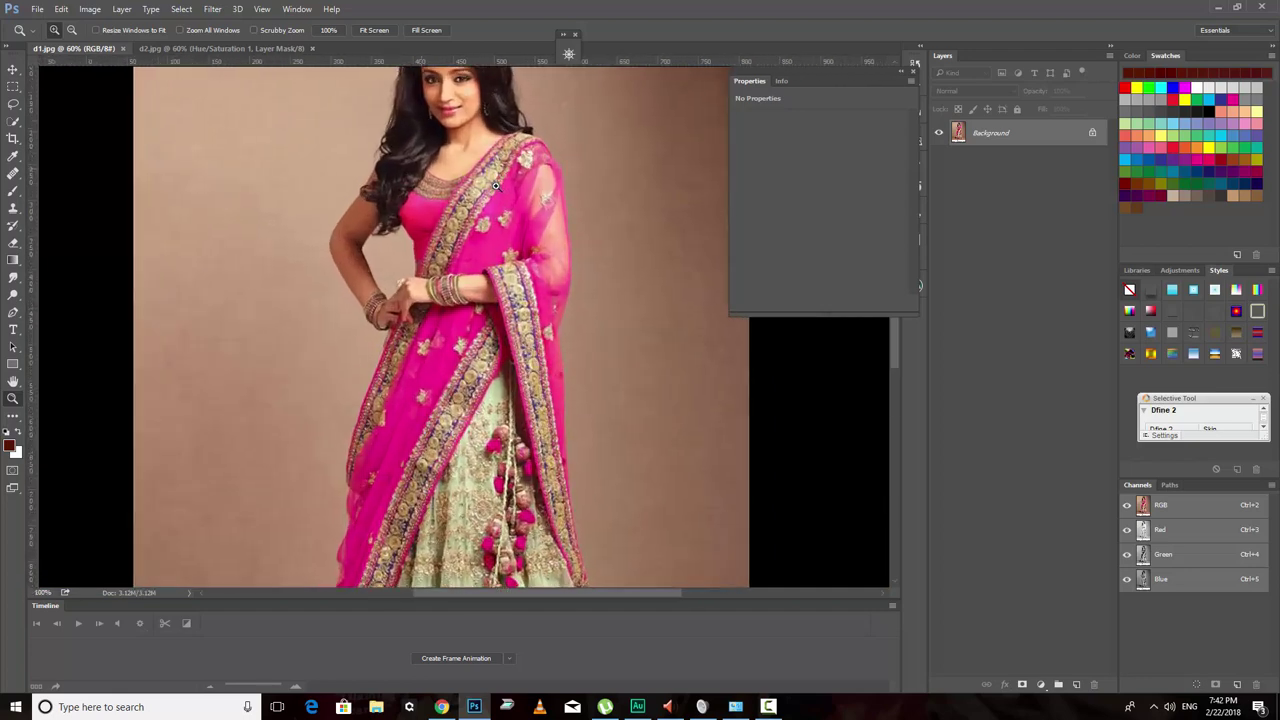
pyautogui.scroll(2, 493, 180)
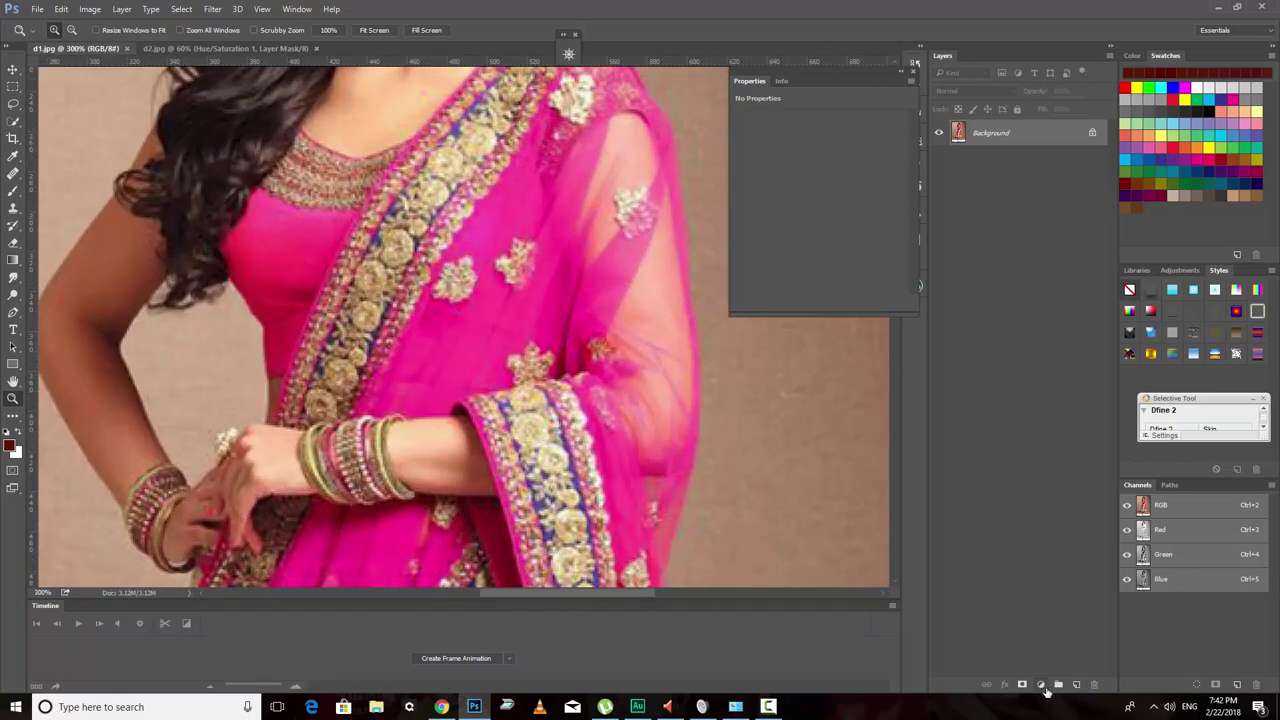
pyautogui.click(1040, 684)
pyautogui.click(1097, 528)
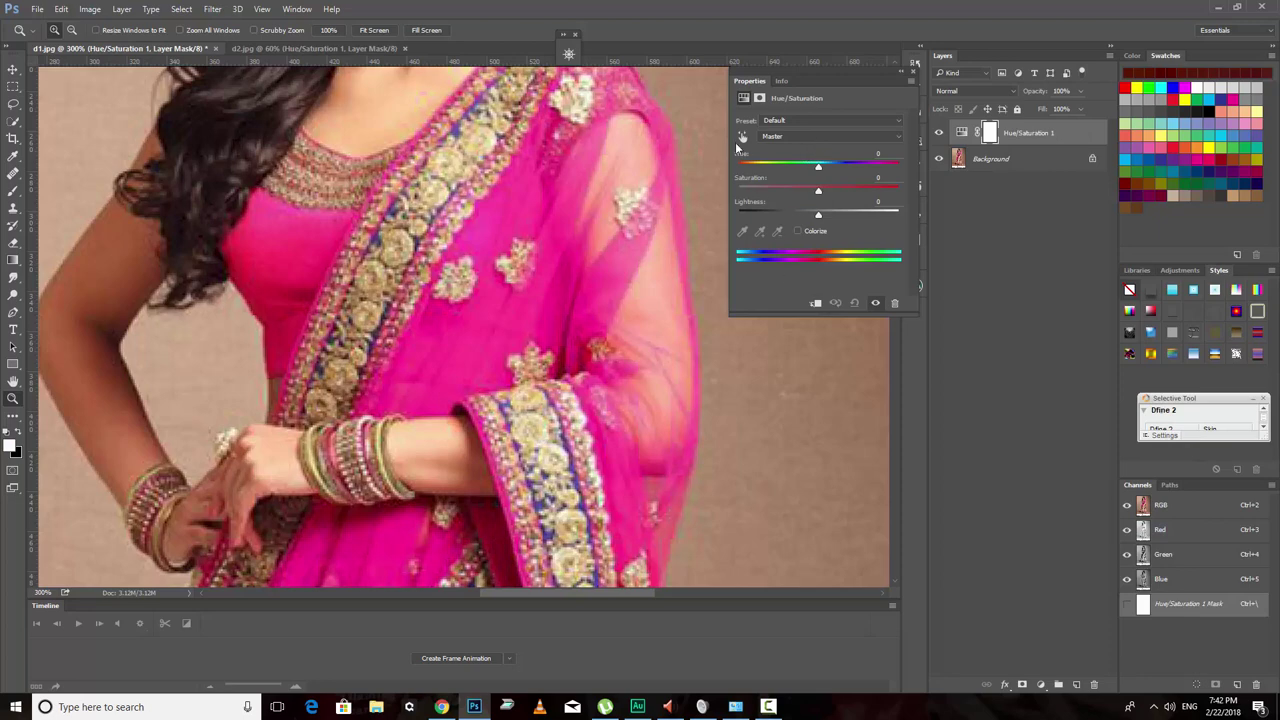
# Target the adjustment at the pink fabric's Reds, resetting once and previewing a hue shift
pyautogui.click(742, 136)
pyautogui.click(490, 342)
pyautogui.moveTo(490, 342); pyautogui.dragTo(500, 340)
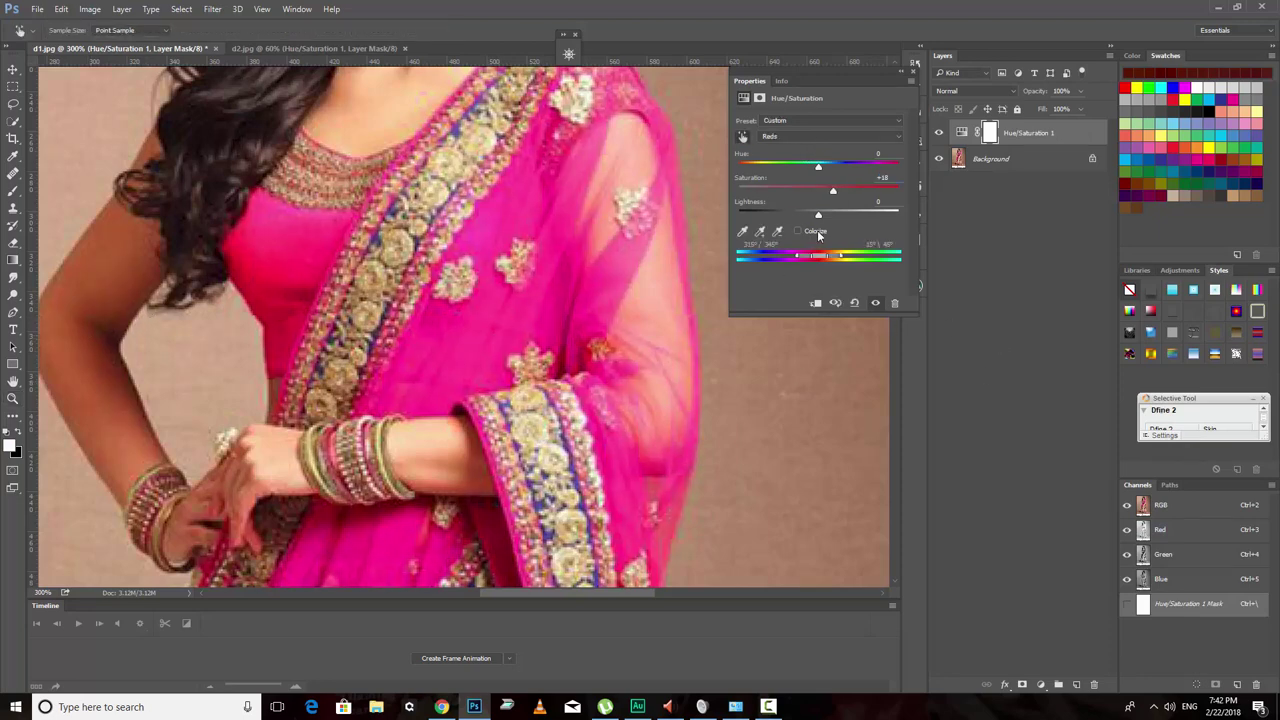
pyautogui.click(853, 303)
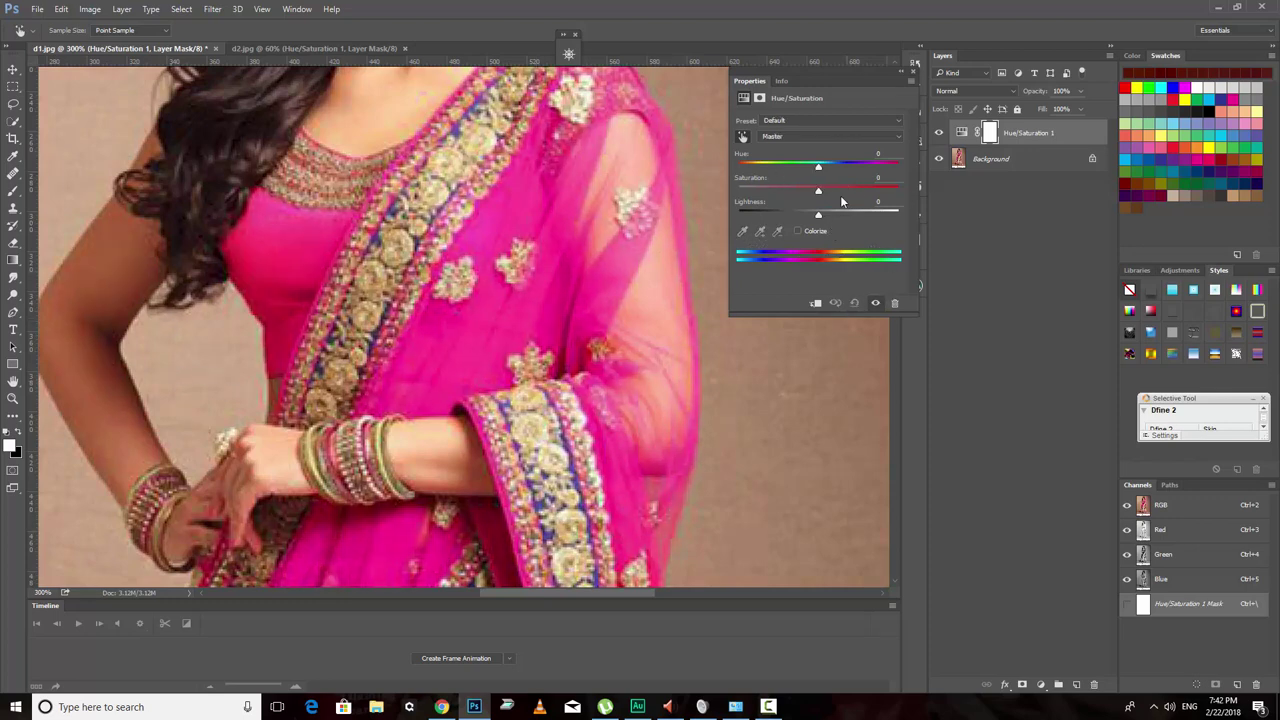
pyautogui.click(438, 353)
pyautogui.moveTo(438, 353); pyautogui.dragTo(441, 352)
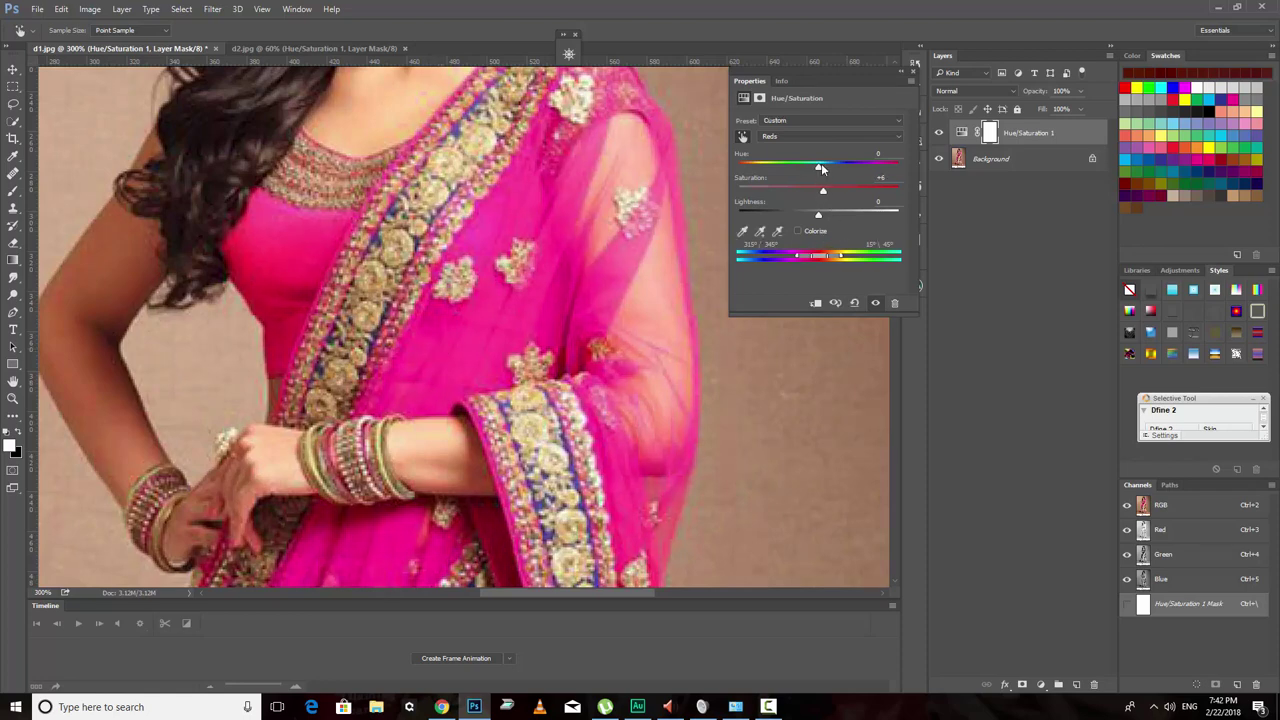
pyautogui.moveTo(821, 167); pyautogui.dragTo(870, 166)
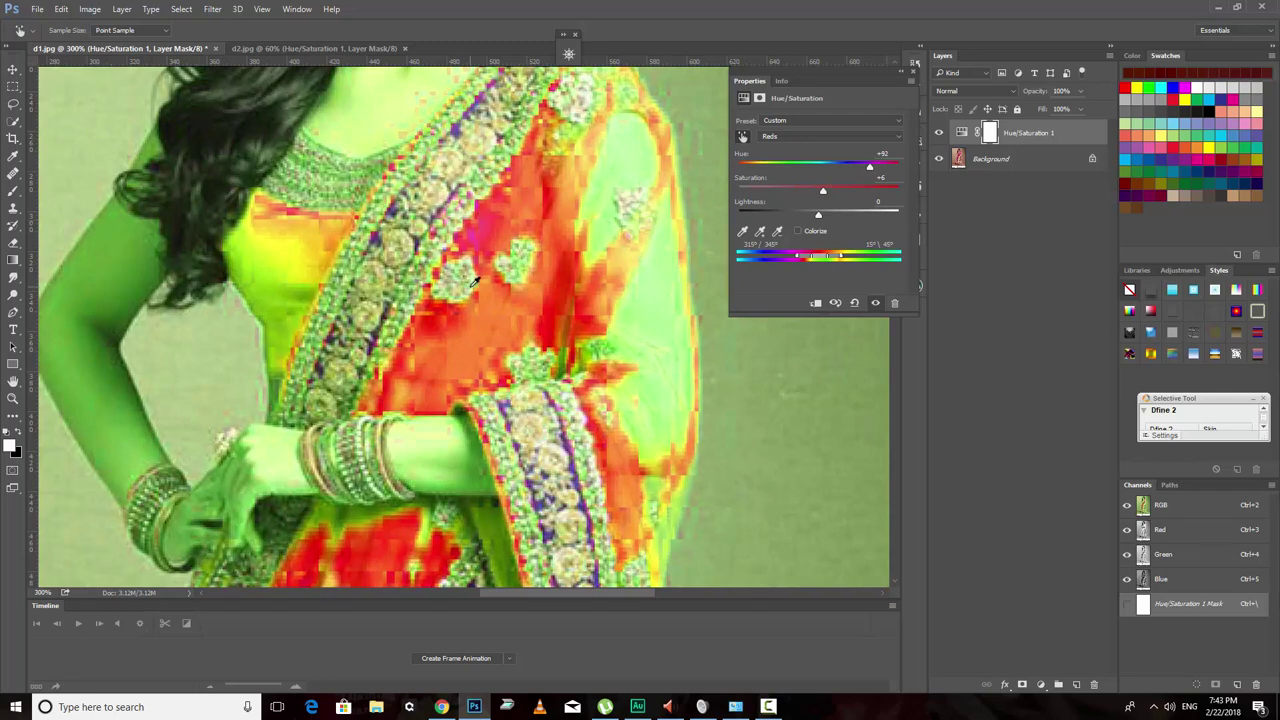
# Set Reds to hue −123, saturation −21, lightness −2, then select the layer mask
pyautogui.press('z')
pyautogui.keyDown('alt'); pyautogui.click(496, 316); pyautogui.keyUp('alt')
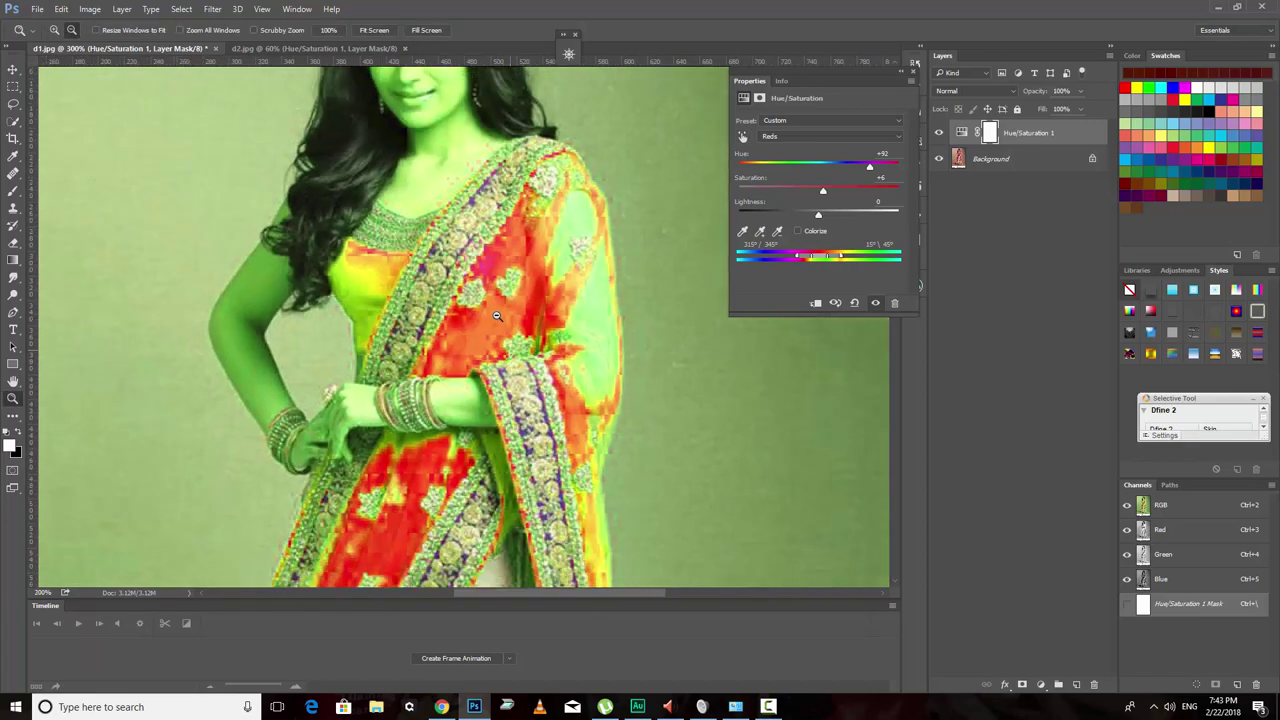
pyautogui.moveTo(496, 316); pyautogui.dragTo(466, 172)
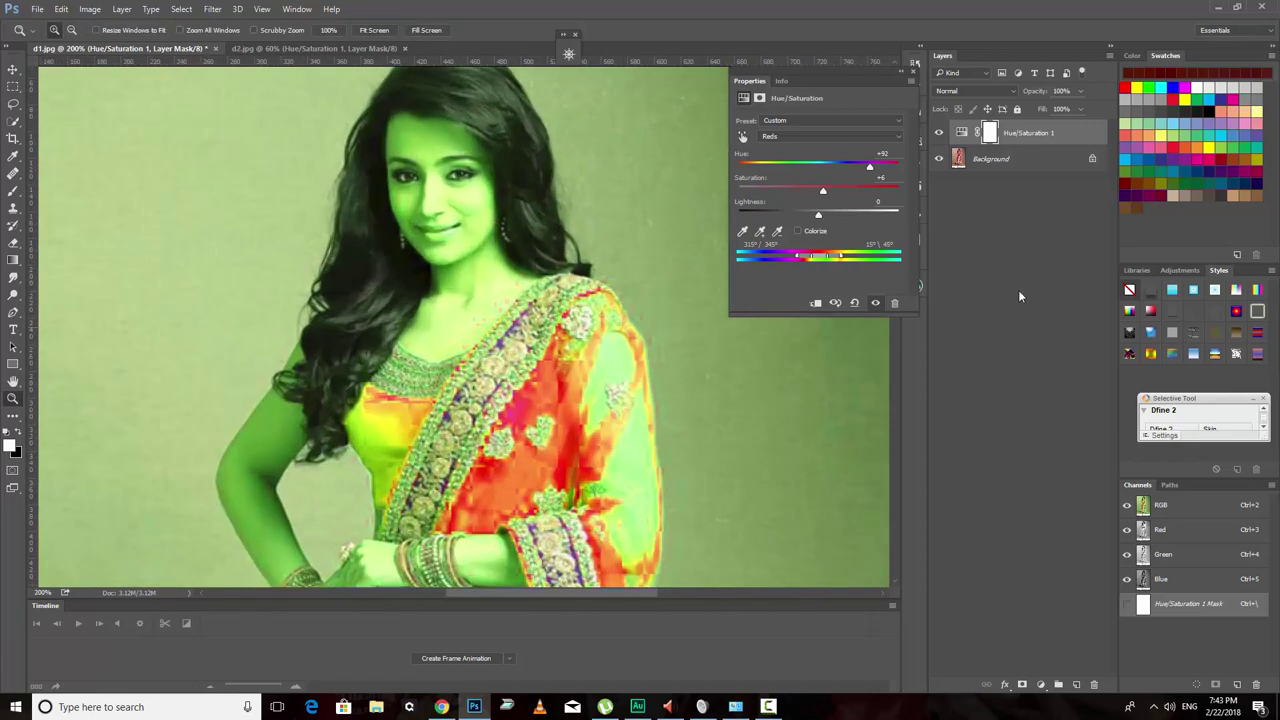
pyautogui.click(816, 166)
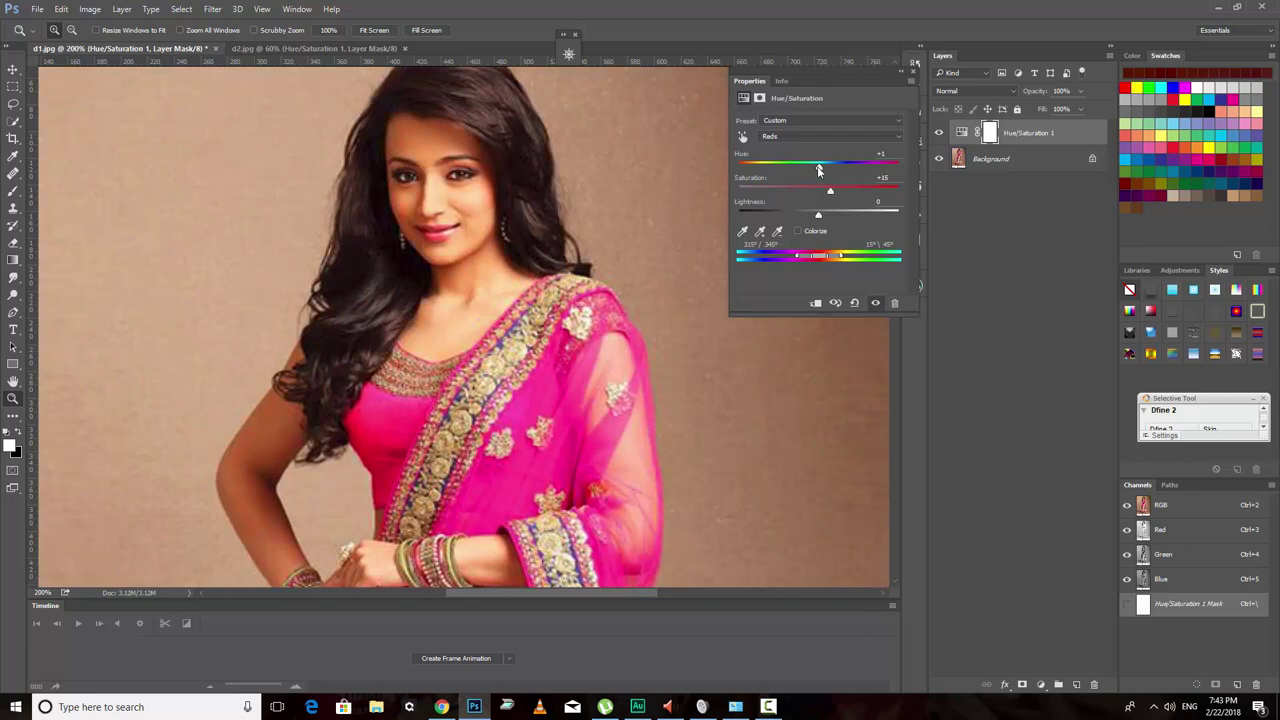
pyautogui.moveTo(817, 166)
pyautogui.mouseDown()
pyautogui.moveTo(894, 176)
pyautogui.moveTo(800, 180)
pyautogui.moveTo(757, 193)
pyautogui.moveTo(767, 199)
pyautogui.mouseUp()
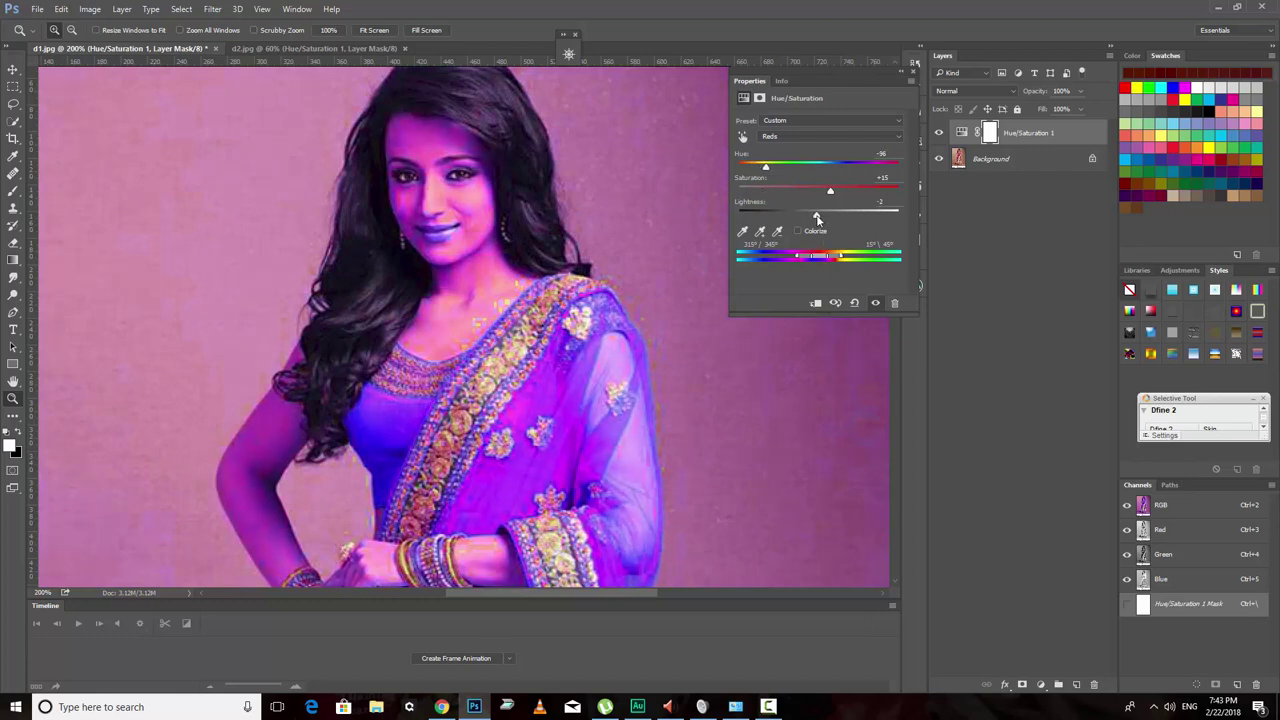
pyautogui.moveTo(834, 191); pyautogui.dragTo(801, 193)
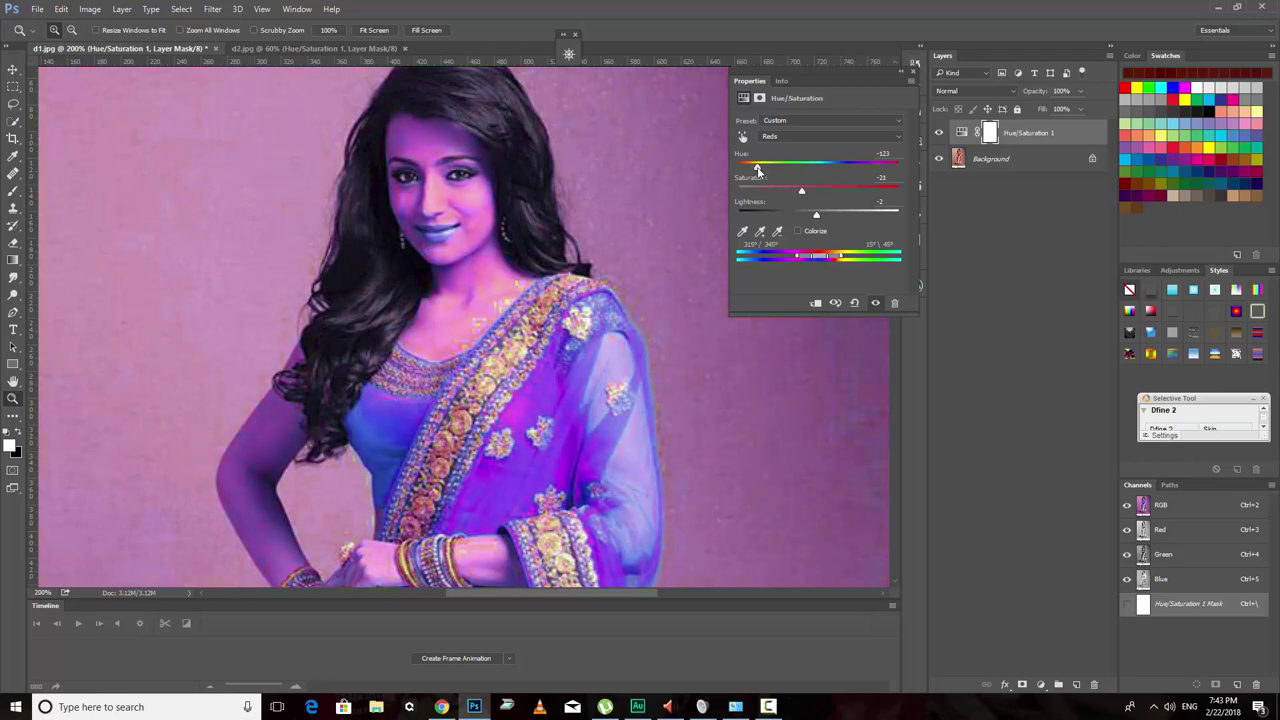
pyautogui.moveTo(764, 170); pyautogui.dragTo(758, 176)
pyautogui.keyDown('alt'); pyautogui.click(474, 403); pyautogui.keyUp('alt')
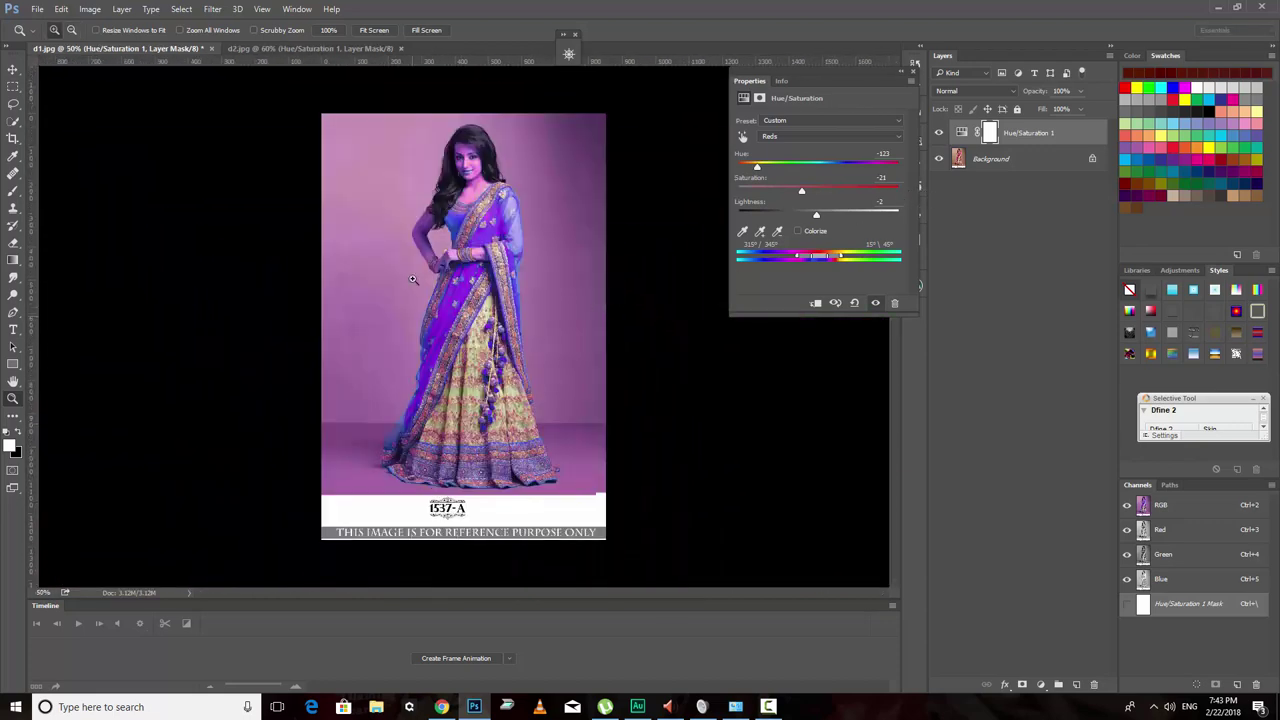
pyautogui.click(496, 194)
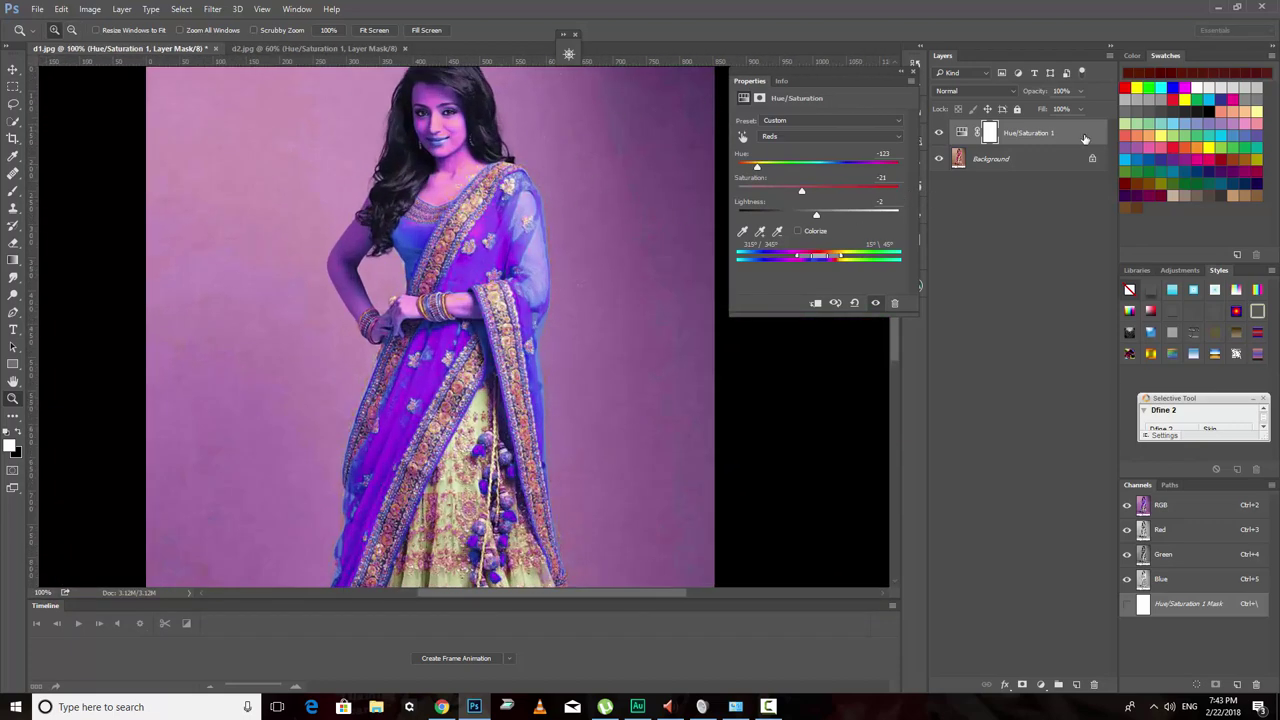
pyautogui.click(990, 136)
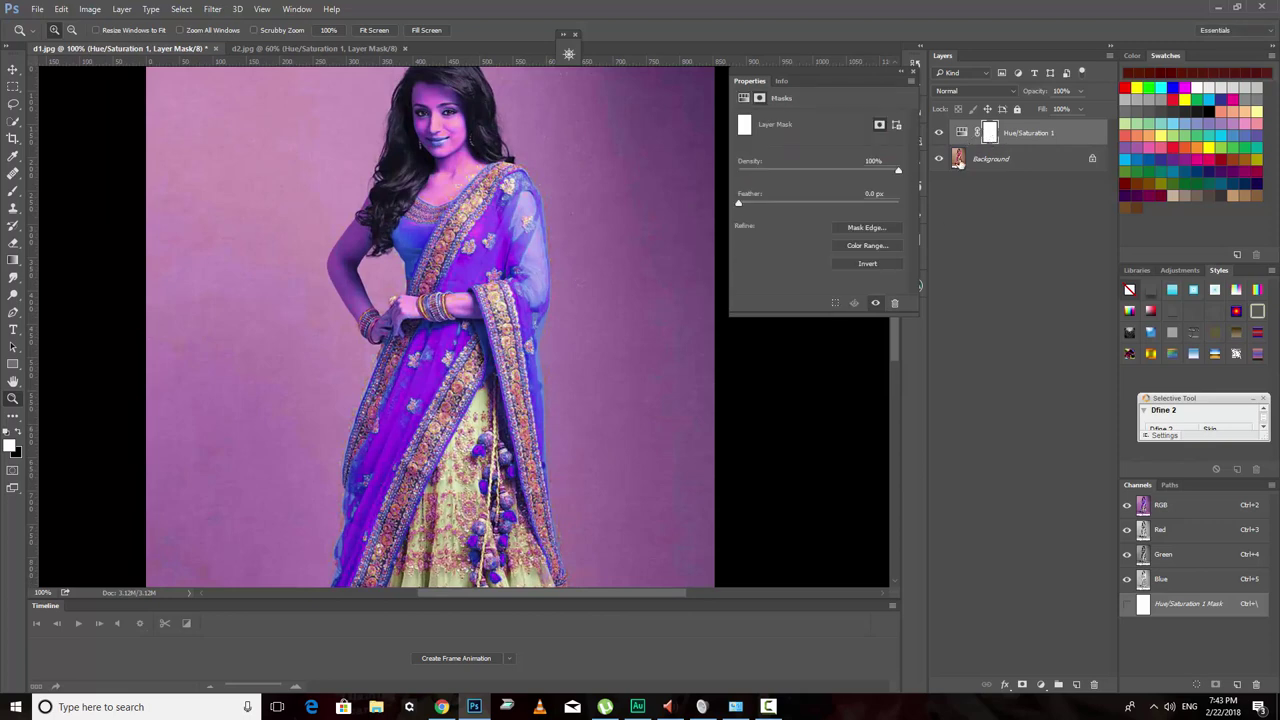
# Invert the adjustment mask to black and zoom to 300% on the shoulder
pyautogui.click(868, 264)
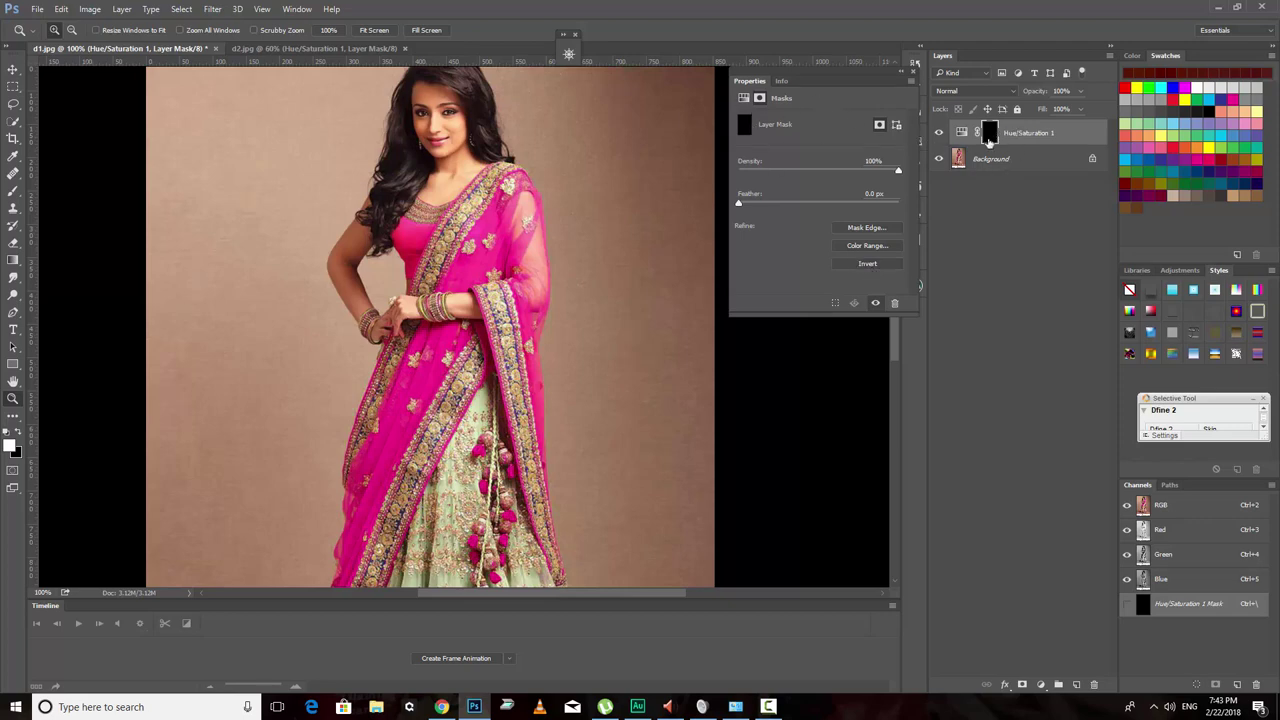
pyautogui.click(550, 185)
pyautogui.click(510, 175)
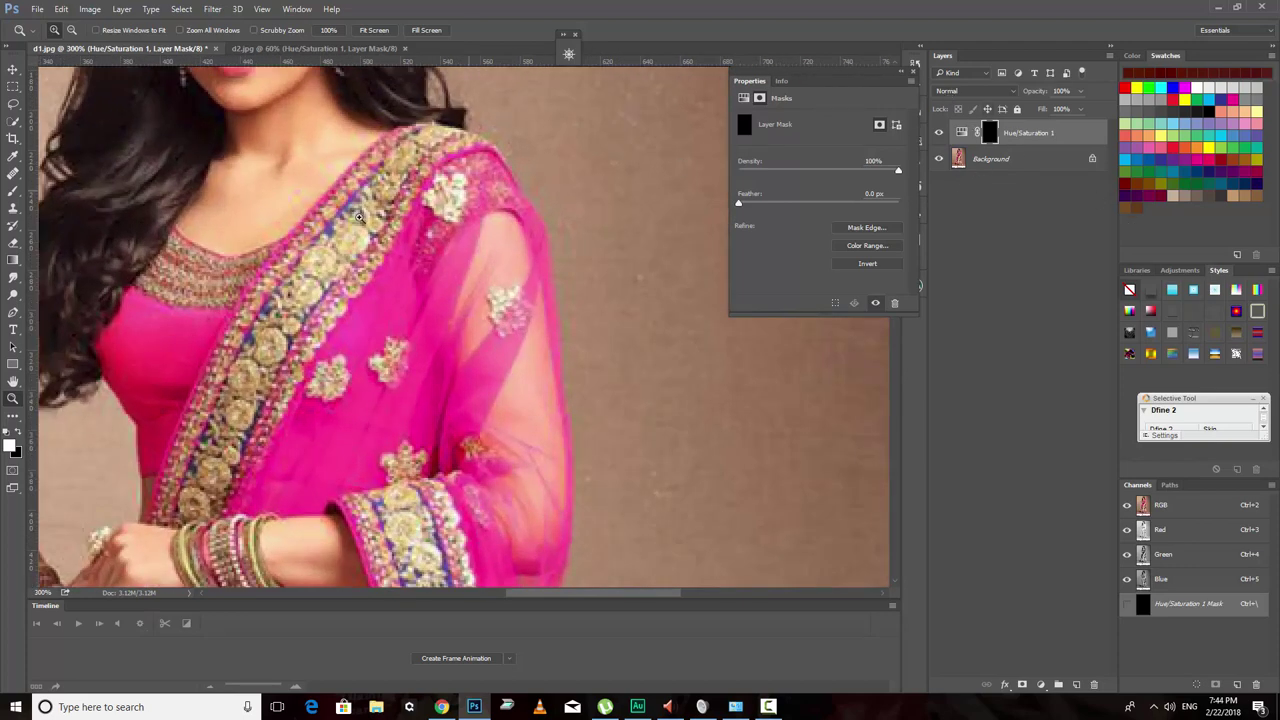
pyautogui.click(13, 190)
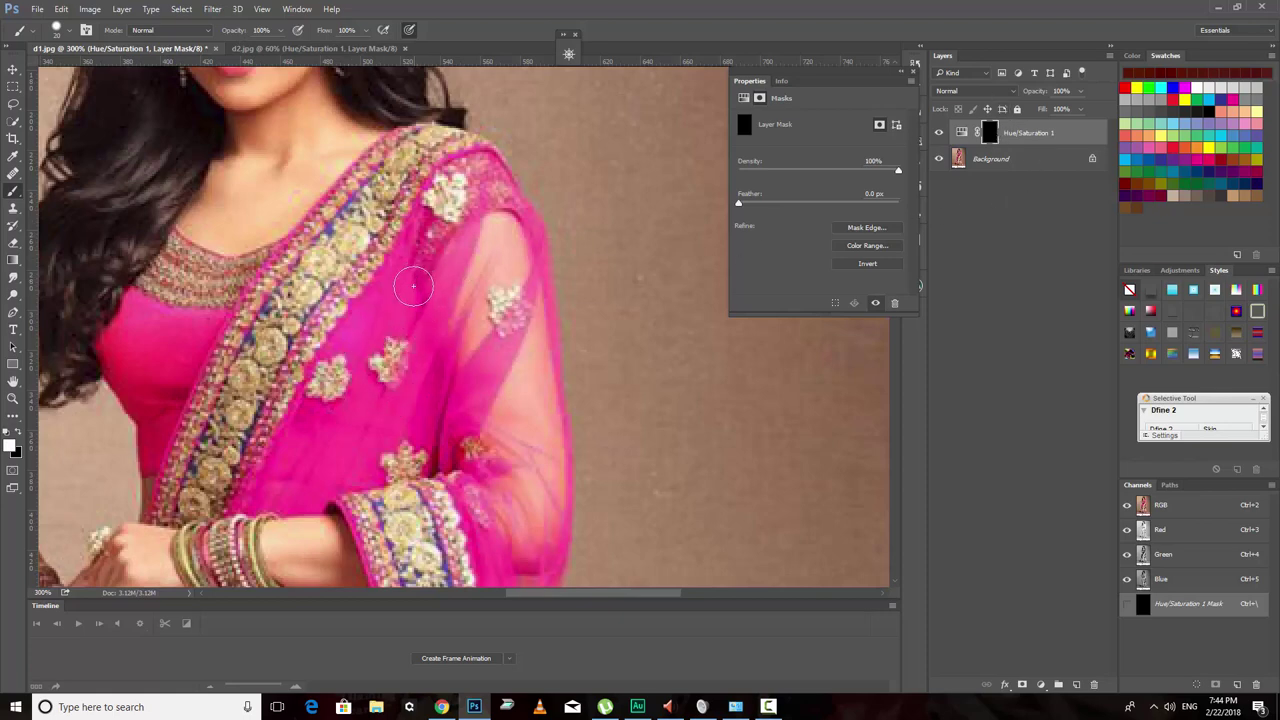
# Paint white on the mask to restore purple-blue below the shoulder and near the arm
pyautogui.moveTo(416, 277); pyautogui.dragTo(365, 345)
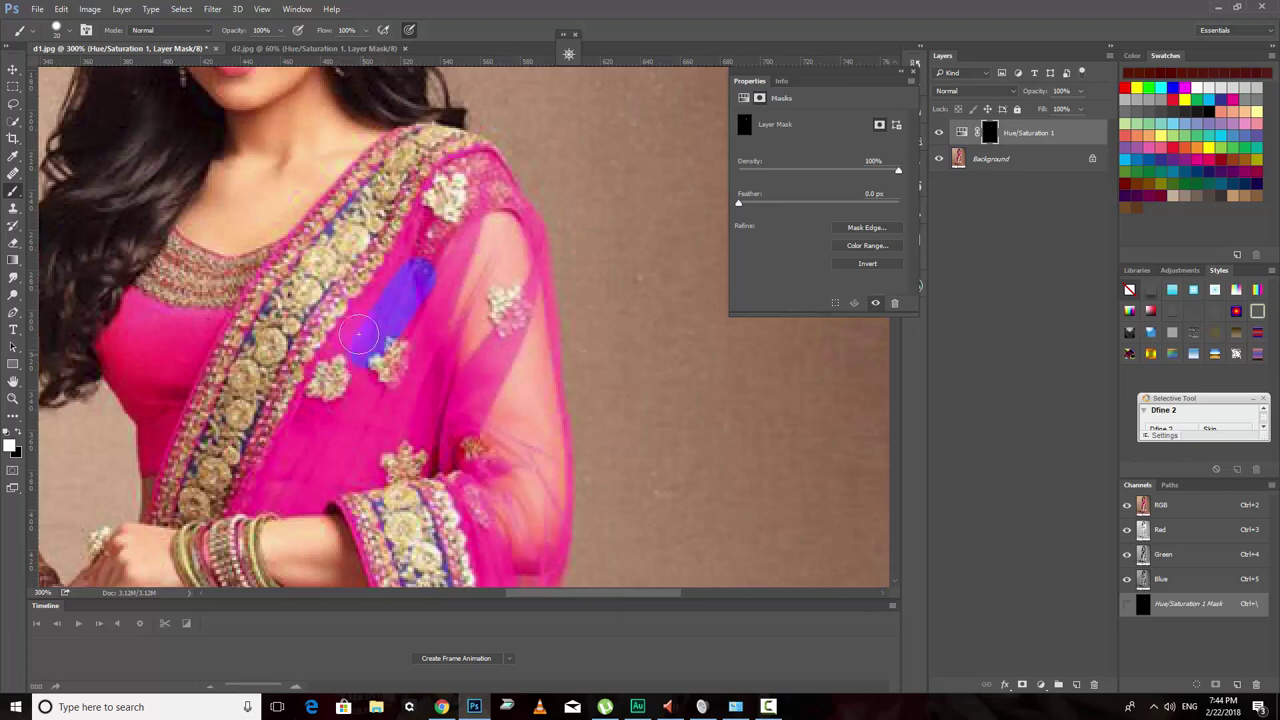
pyautogui.moveTo(391, 303); pyautogui.dragTo(338, 358)
pyautogui.moveTo(404, 286)
pyautogui.mouseDown()
pyautogui.moveTo(425, 218)
pyautogui.moveTo(460, 172)
pyautogui.moveTo(500, 168)
pyautogui.moveTo(445, 262)
pyautogui.moveTo(380, 440)
pyautogui.moveTo(345, 370)
pyautogui.moveTo(340, 425)
pyautogui.moveTo(315, 404)
pyautogui.moveTo(325, 375)
pyautogui.moveTo(281, 469)
pyautogui.moveTo(366, 316)
pyautogui.mouseUp()
pyautogui.scroll(-3, 371, 400)
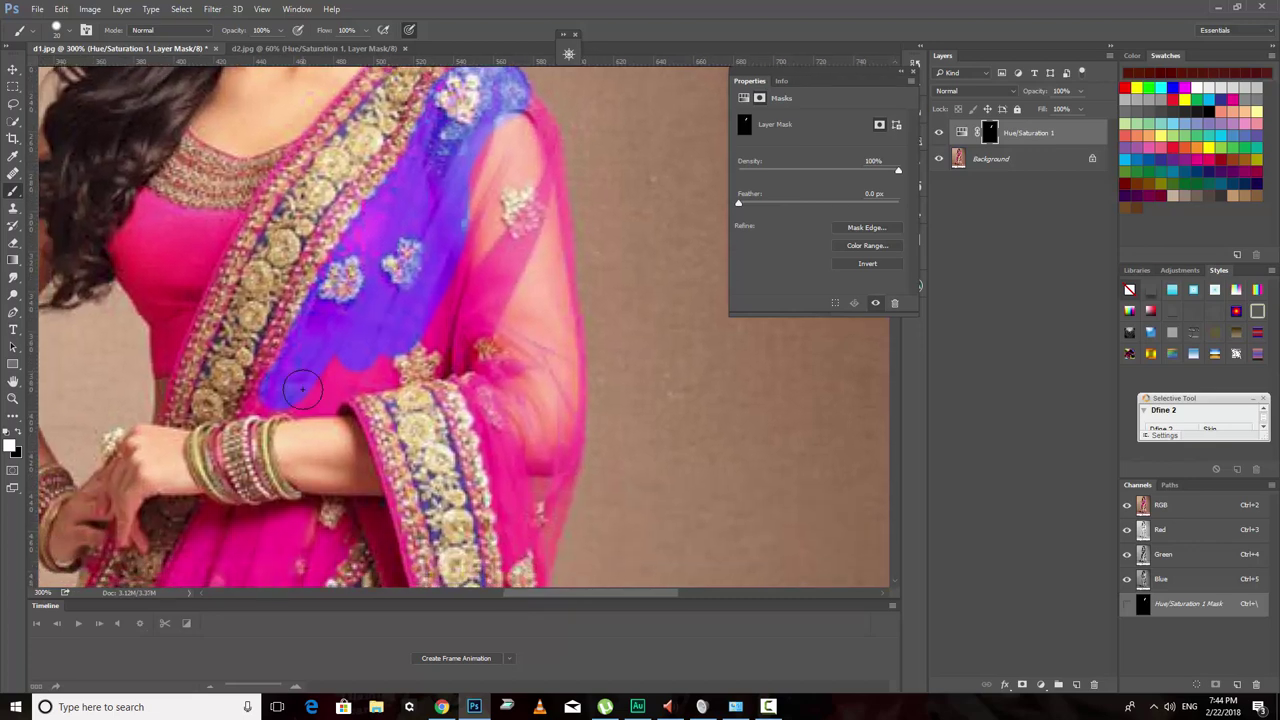
pyautogui.moveTo(360, 367)
pyautogui.mouseDown()
pyautogui.moveTo(262, 395)
pyautogui.moveTo(322, 309)
pyautogui.moveTo(393, 349)
pyautogui.moveTo(376, 368)
pyautogui.moveTo(445, 355)
pyautogui.moveTo(462, 262)
pyautogui.mouseUp()
pyautogui.scroll(3, 440, 350)
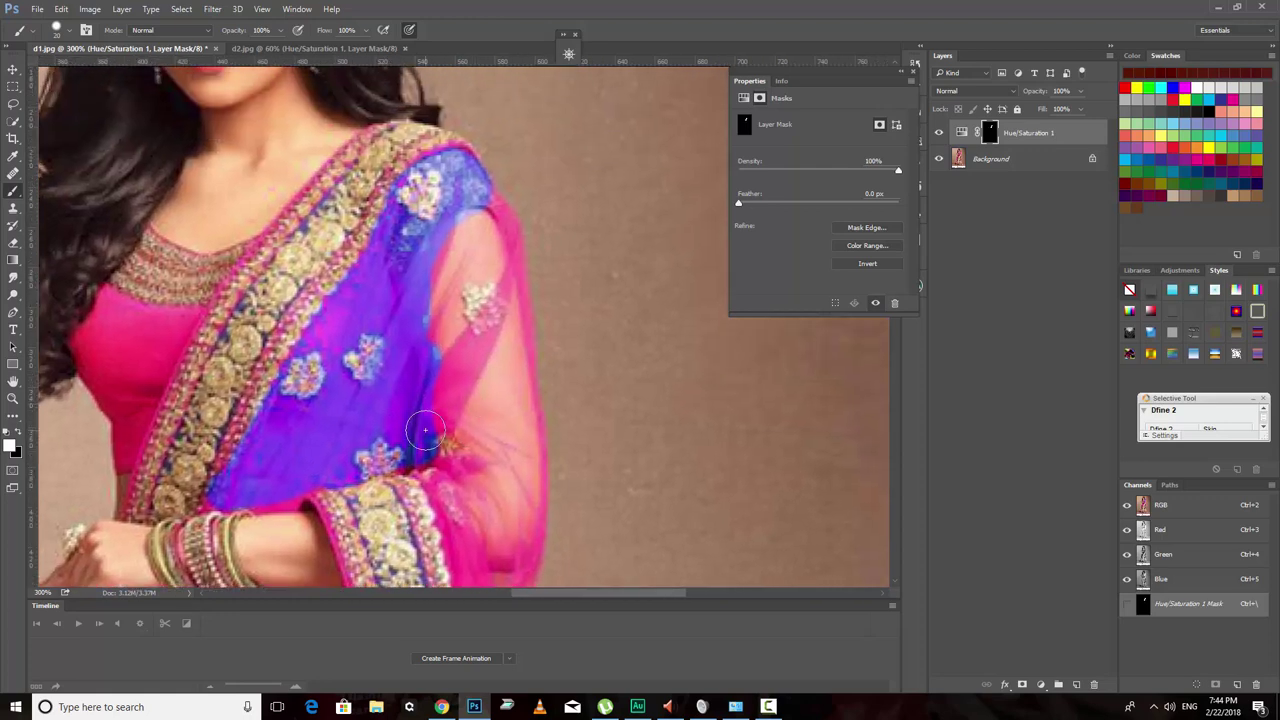
# Paint the recolour along the dupatta's right edge, undoing one stray stroke
pyautogui.moveTo(485, 316)
pyautogui.mouseDown()
pyautogui.moveTo(500, 215)
pyautogui.moveTo(480, 190)
pyautogui.moveTo(492, 205)
pyautogui.moveTo(425, 323)
pyautogui.moveTo(476, 210)
pyautogui.mouseUp()
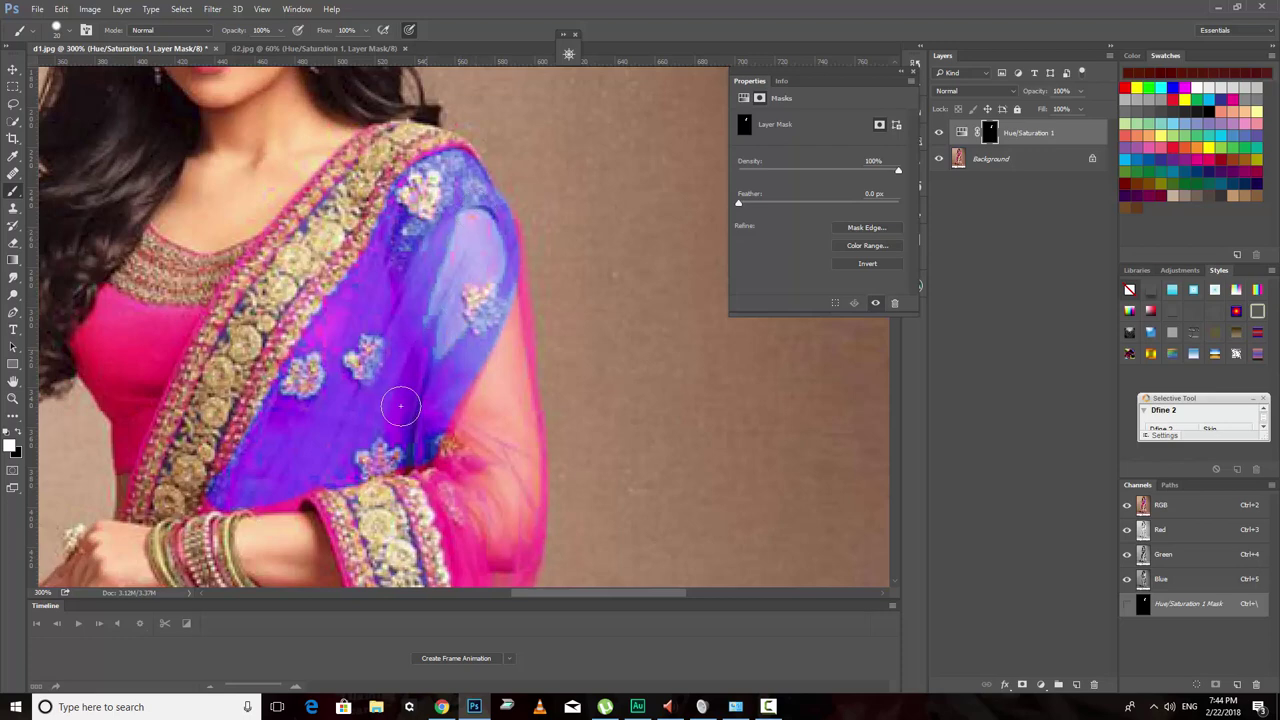
pyautogui.moveTo(523, 246); pyautogui.dragTo(543, 331)
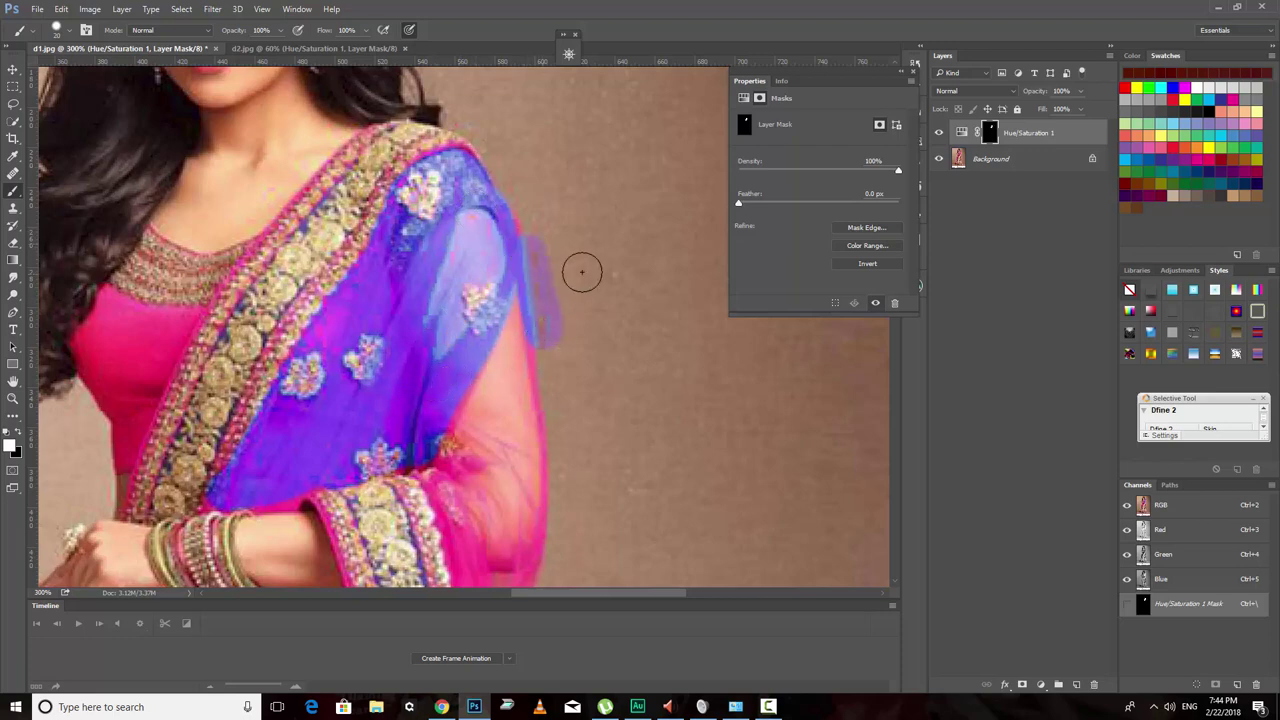
pyautogui.hotkey('ctrl', 'z')
pyautogui.moveTo(497, 238); pyautogui.dragTo(508, 372)
pyautogui.moveTo(510, 300)
pyautogui.mouseDown()
pyautogui.moveTo(516, 535)
pyautogui.moveTo(541, 302)
pyautogui.mouseUp()
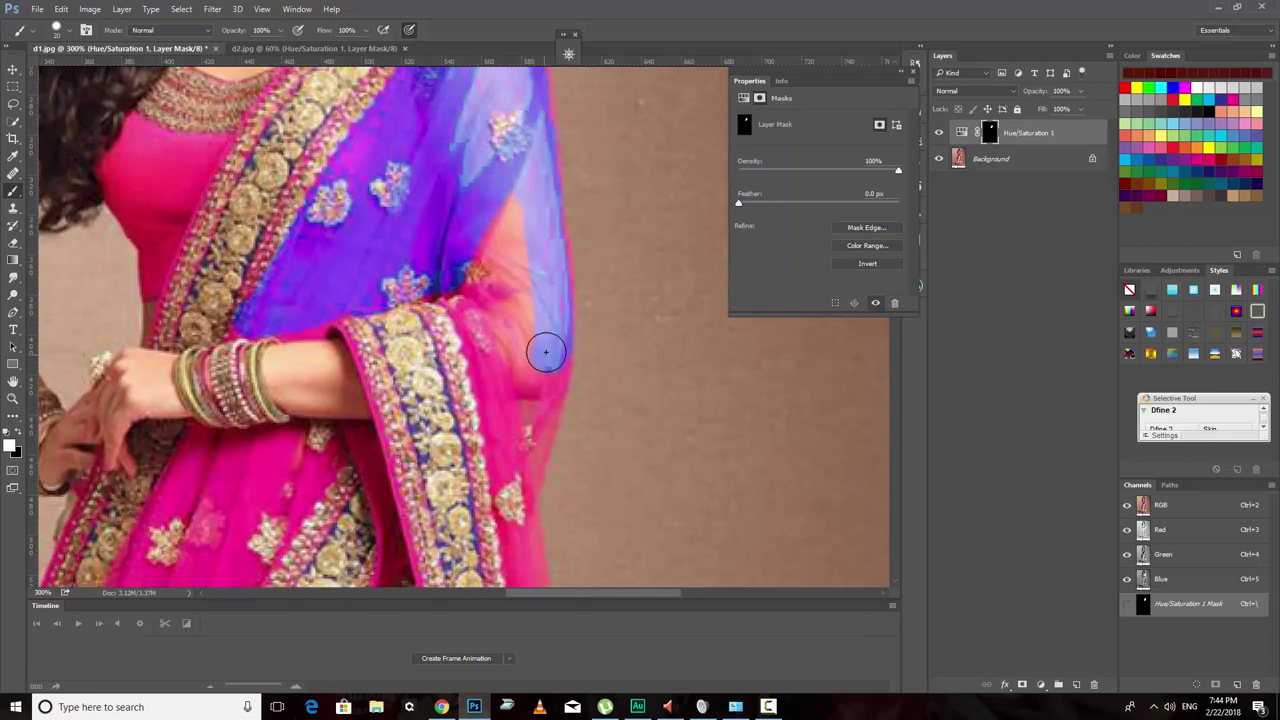
pyautogui.moveTo(543, 349)
pyautogui.mouseDown()
pyautogui.moveTo(510, 480)
pyautogui.moveTo(469, 313)
pyautogui.moveTo(503, 349)
pyautogui.moveTo(491, 234)
pyautogui.moveTo(517, 186)
pyautogui.moveTo(517, 354)
pyautogui.mouseUp()
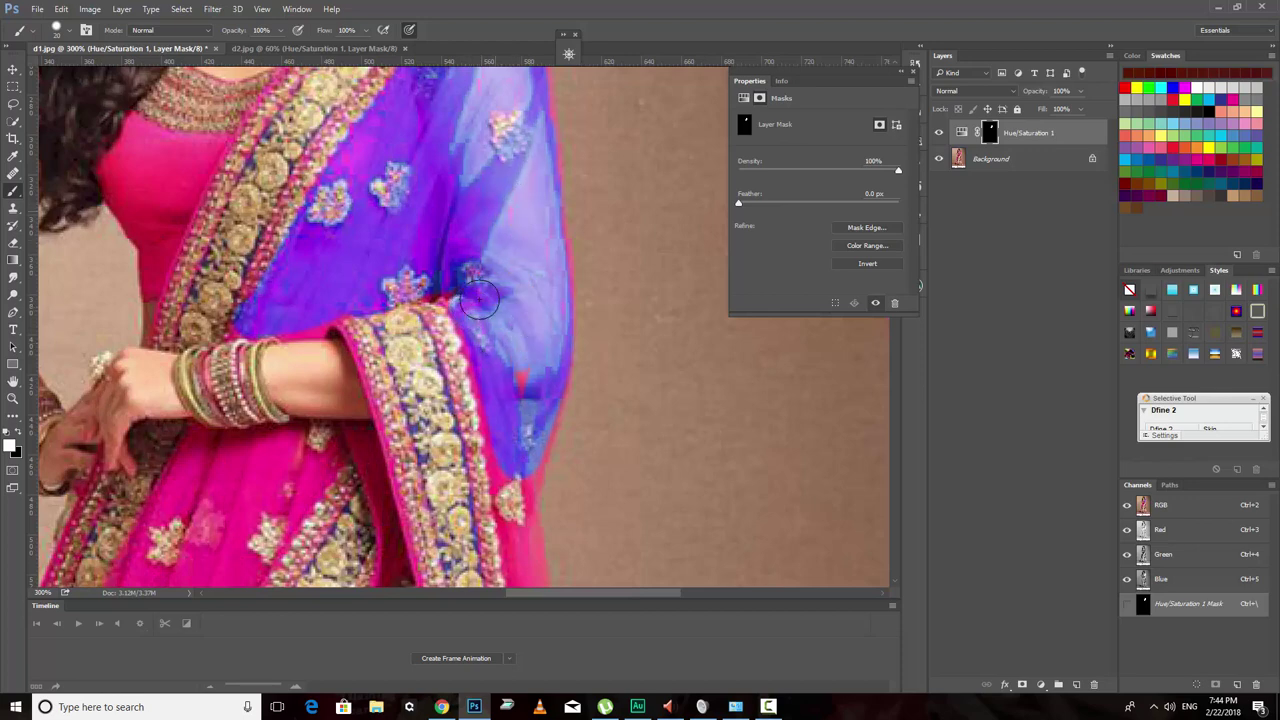
pyautogui.moveTo(509, 480)
pyautogui.mouseDown()
pyautogui.moveTo(485, 210)
pyautogui.moveTo(530, 416)
pyautogui.moveTo(535, 190)
pyautogui.mouseUp()
# Lasso the dupatta's outer edge strip with zero feather and fill it white on the mask
pyautogui.press('l')
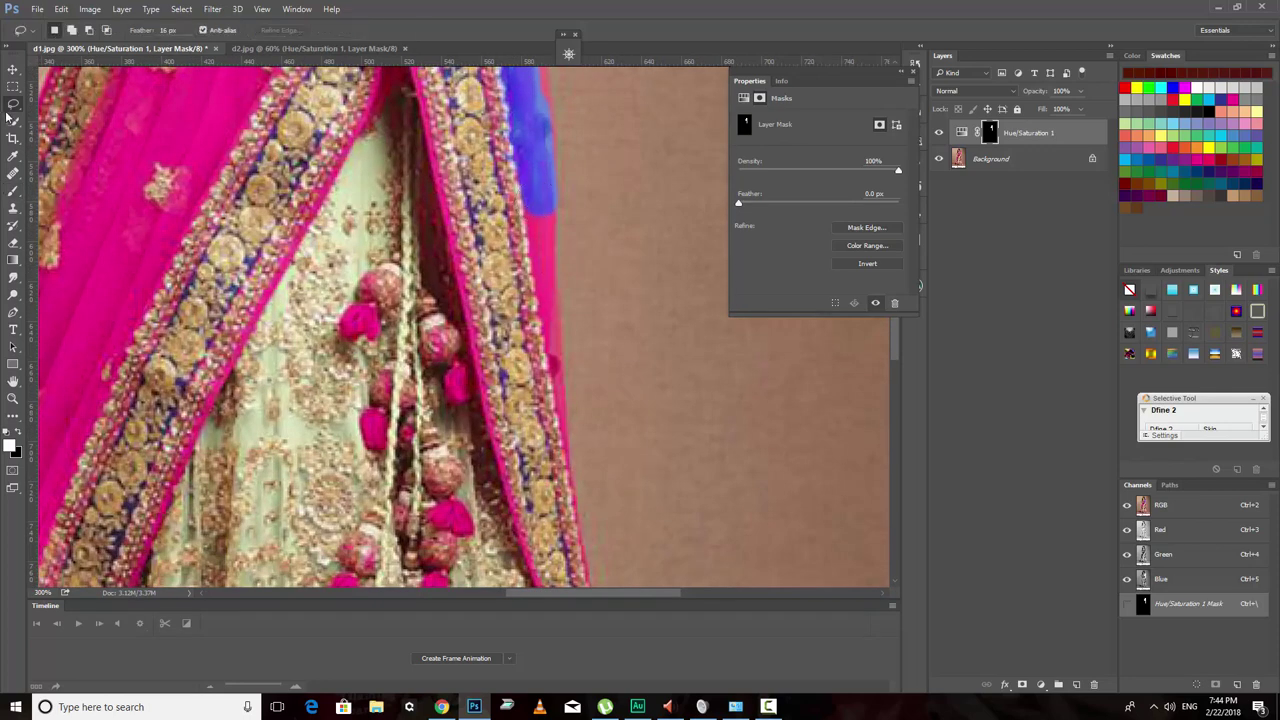
pyautogui.moveTo(551, 103); pyautogui.dragTo(549, 249)
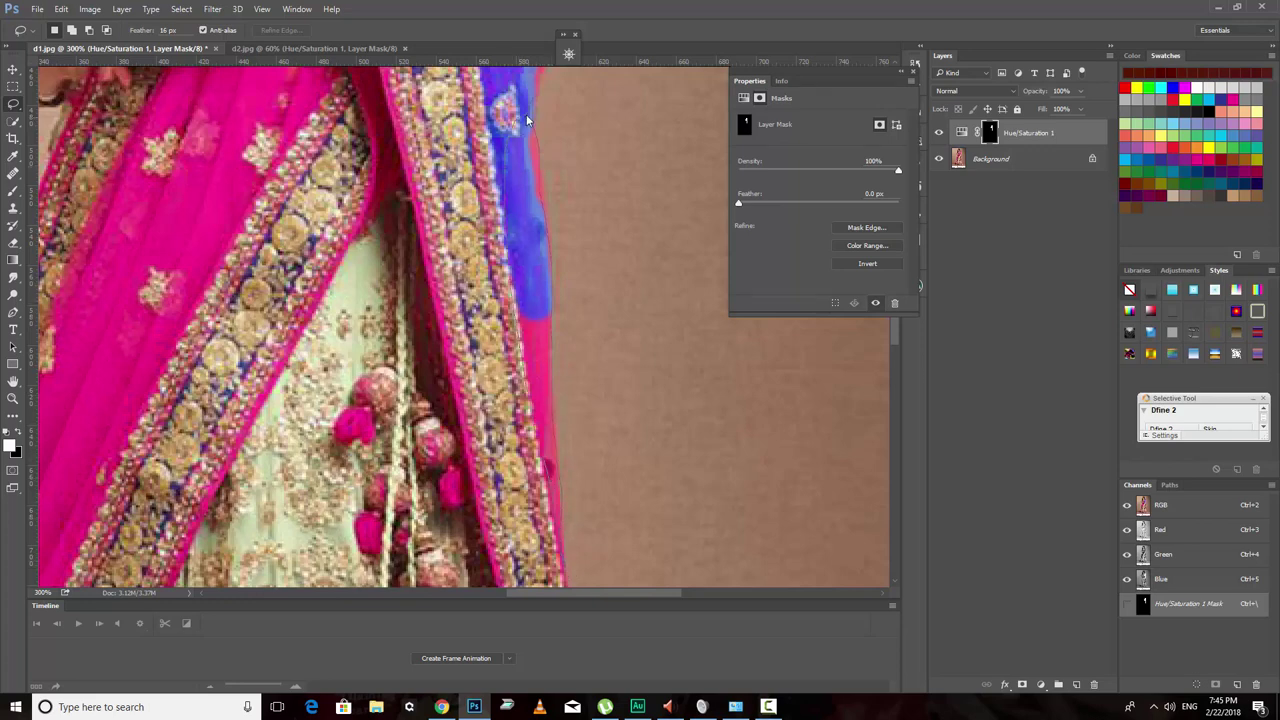
pyautogui.moveTo(515, 124); pyautogui.dragTo(518, 121)
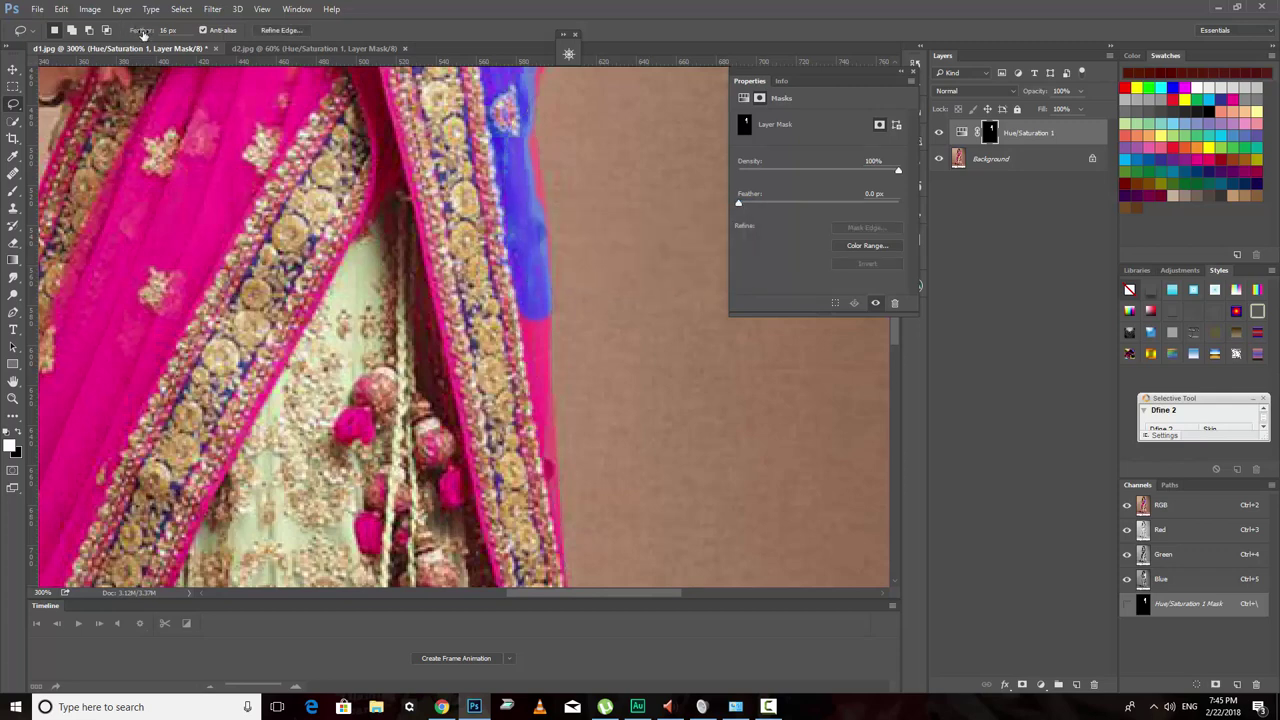
pyautogui.moveTo(130, 38); pyautogui.dragTo(28, 46)
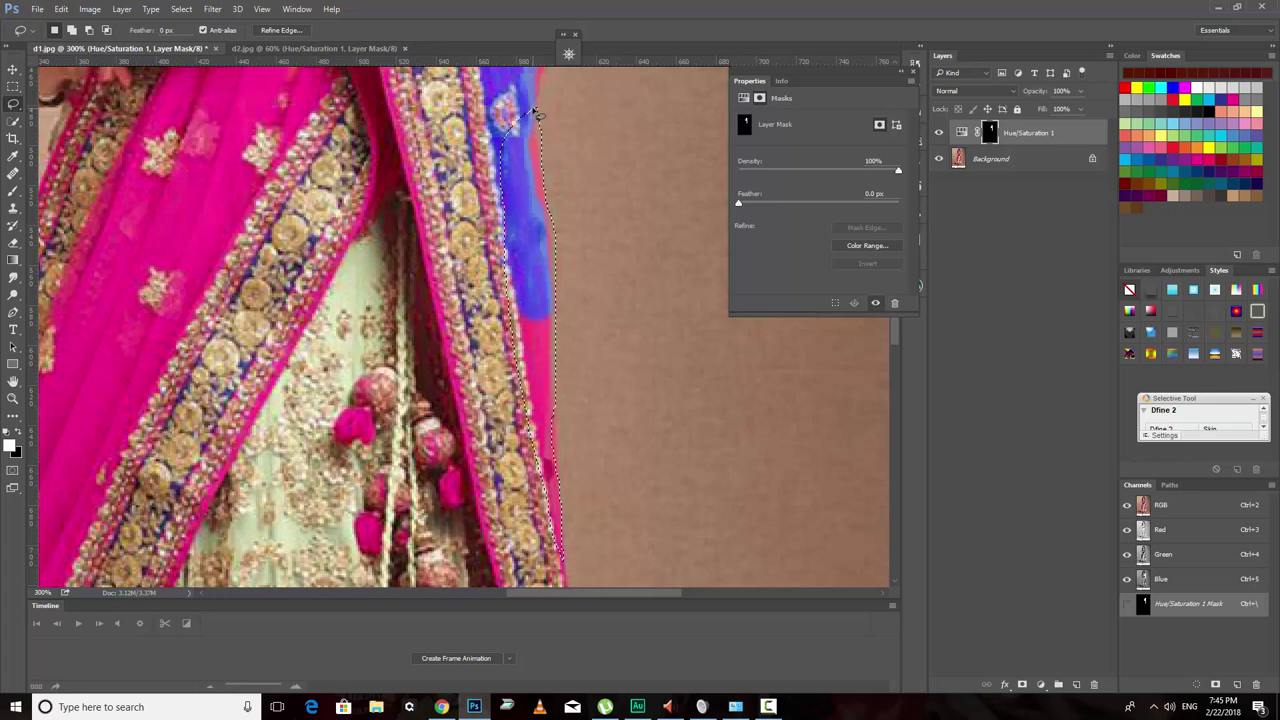
pyautogui.moveTo(538, 116); pyautogui.dragTo(537, 115)
pyautogui.press('Delete')
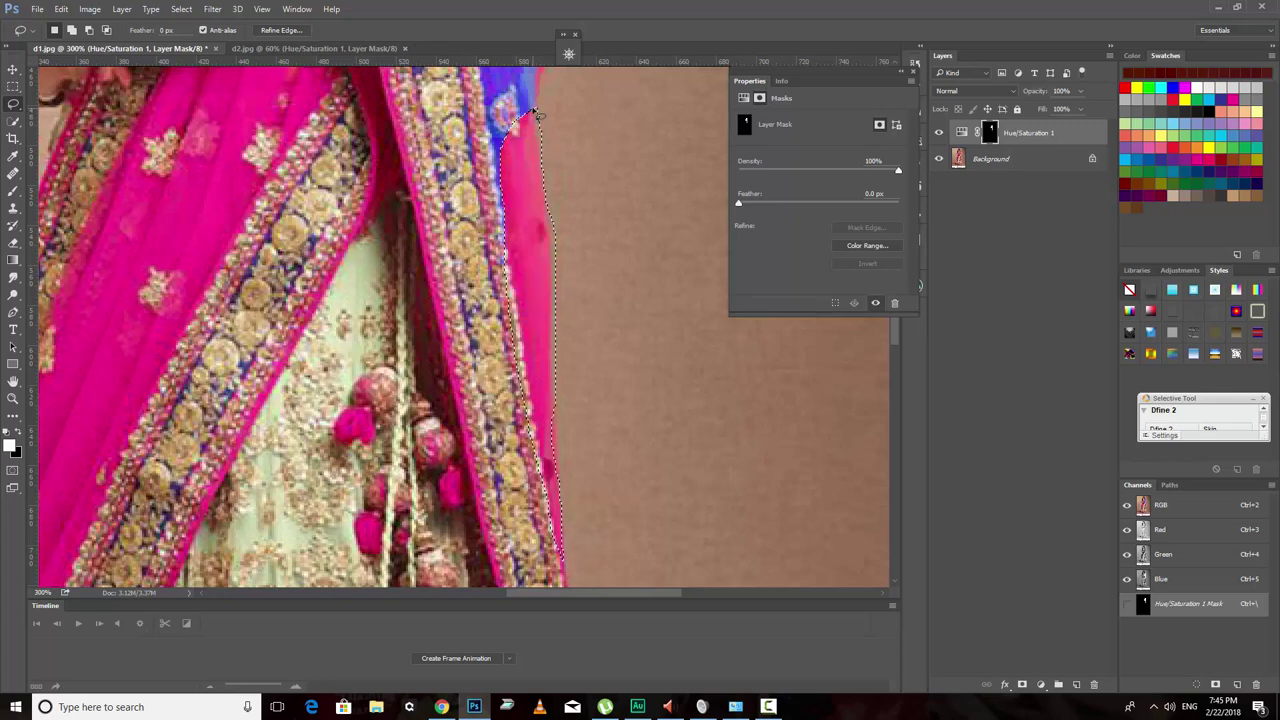
pyautogui.press('x')
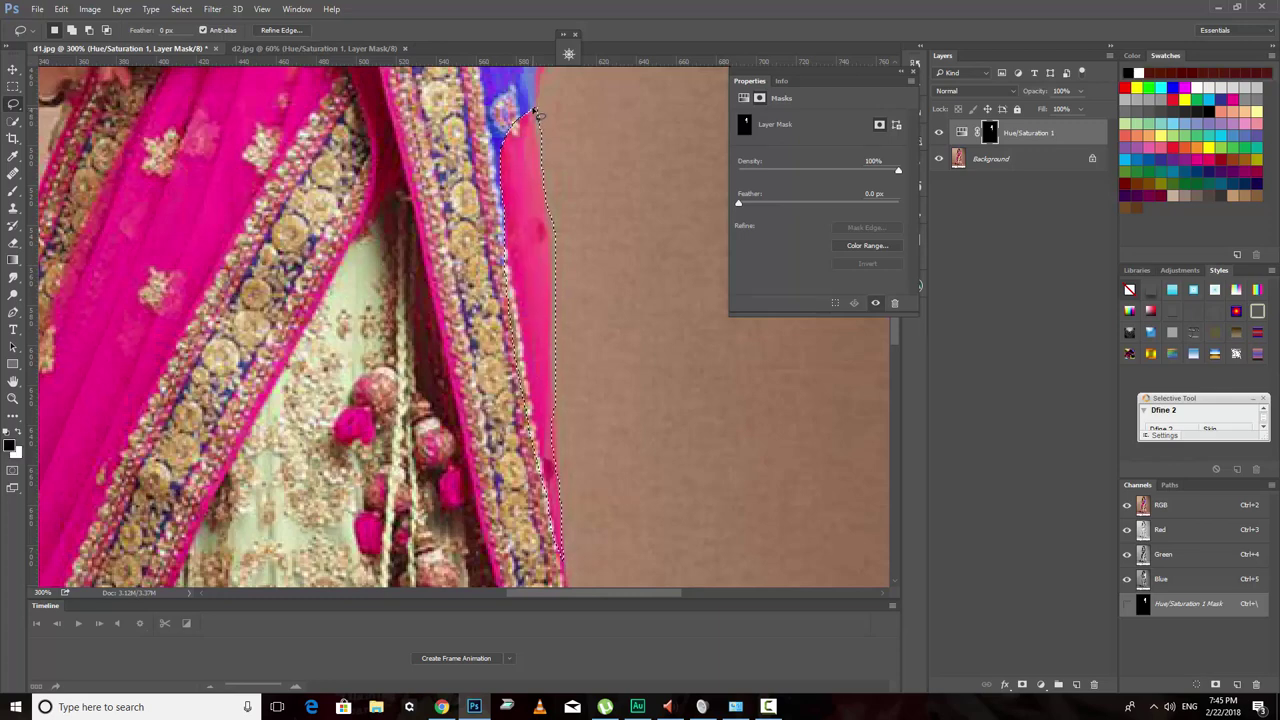
pyautogui.press('Delete')
pyautogui.hotkey('ctrl', 'd')
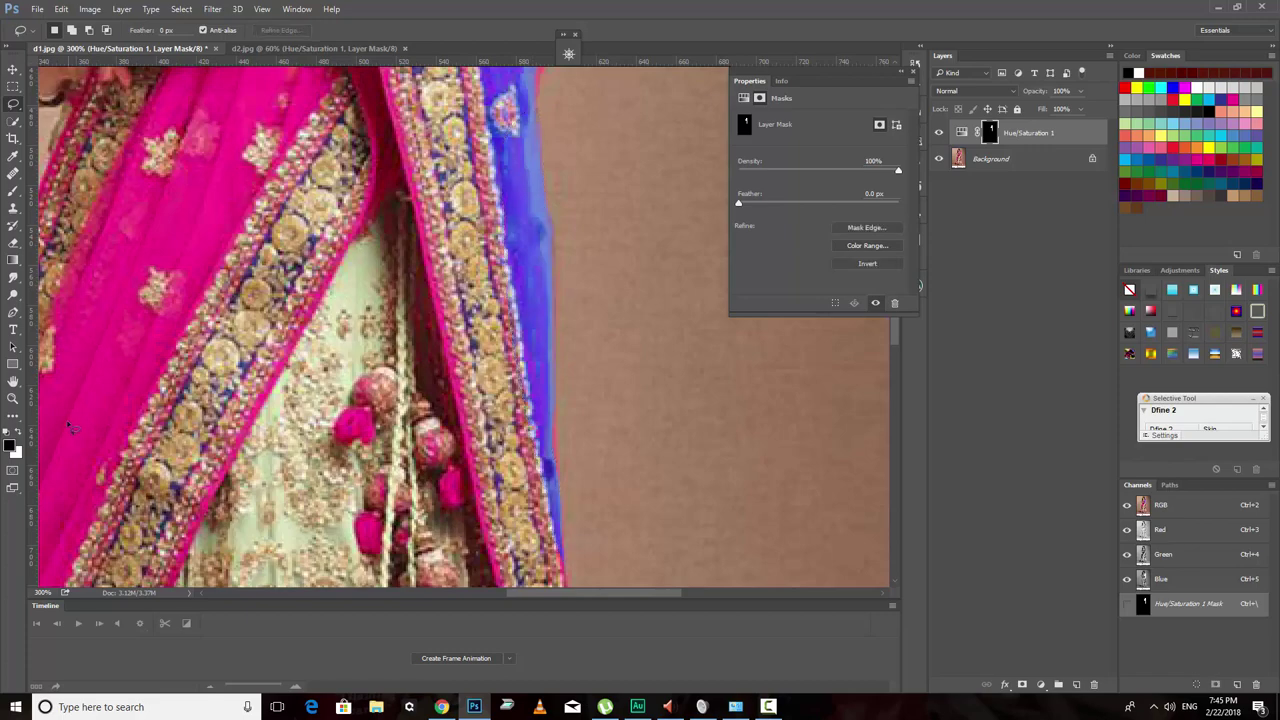
# Fit the photo on screen, then zoom in on the dupatta near the hands
pyautogui.press('z')
pyautogui.rightClick(522, 290)
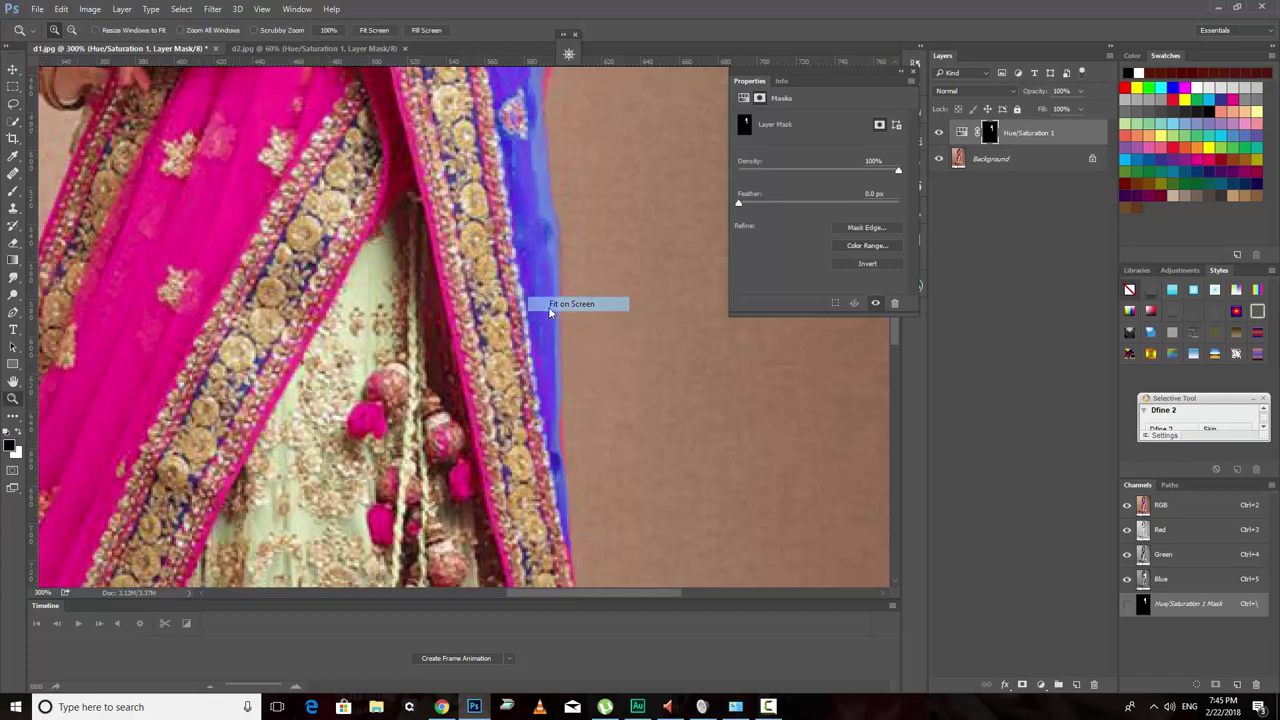
pyautogui.click(548, 303)
pyautogui.moveTo(475, 311); pyautogui.dragTo(654, 258)
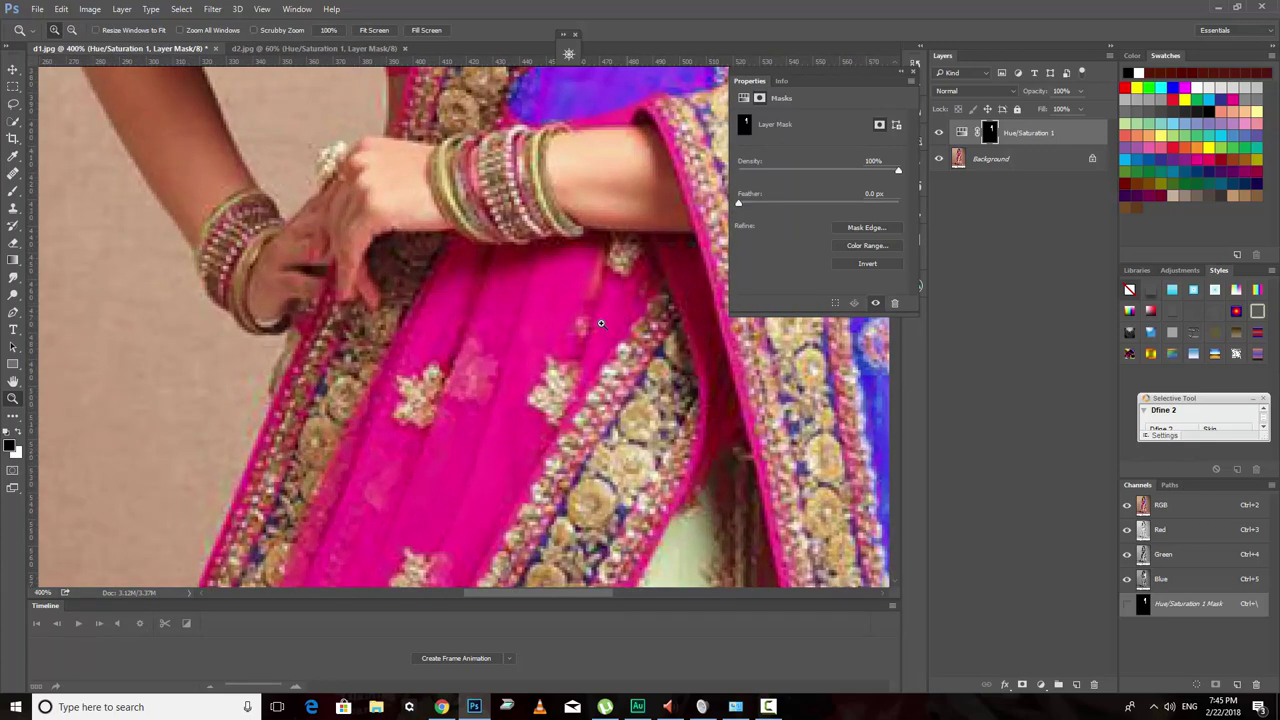
pyautogui.press('l')
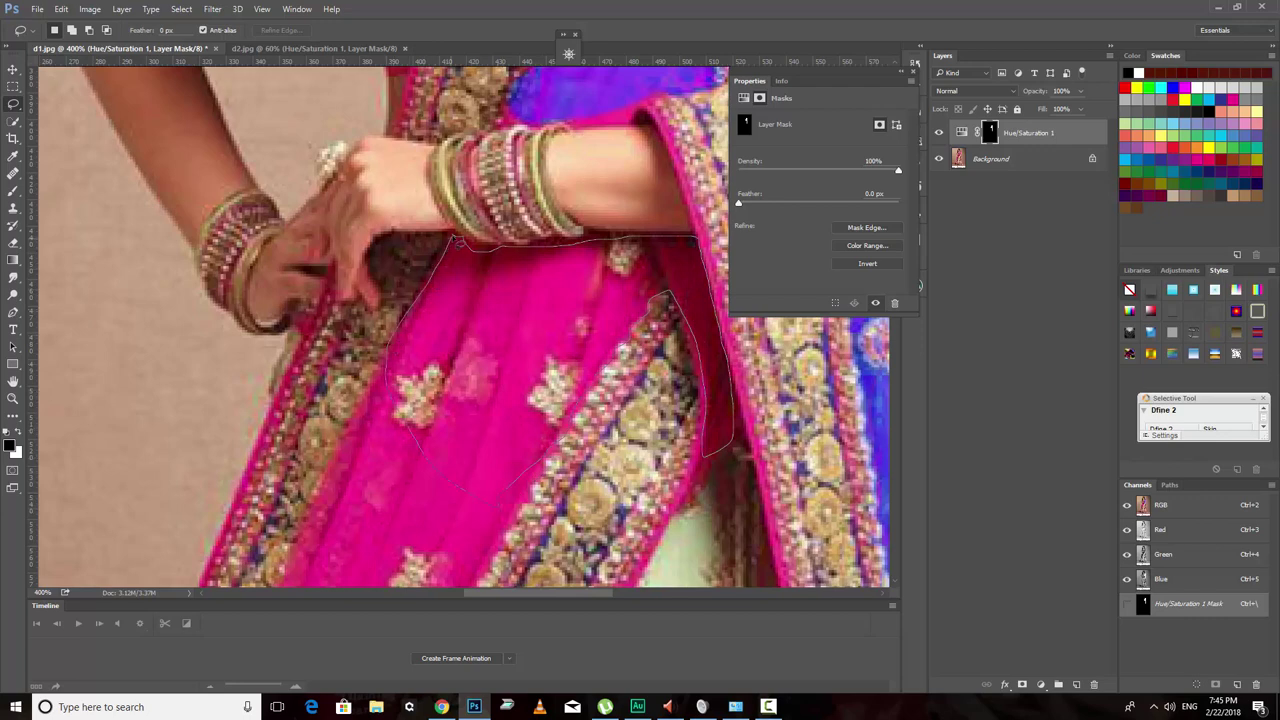
# Lasso and fill the pink dupatta below the hands on the mask, then brush blue over it
pyautogui.moveTo(460, 244); pyautogui.dragTo(455, 240)
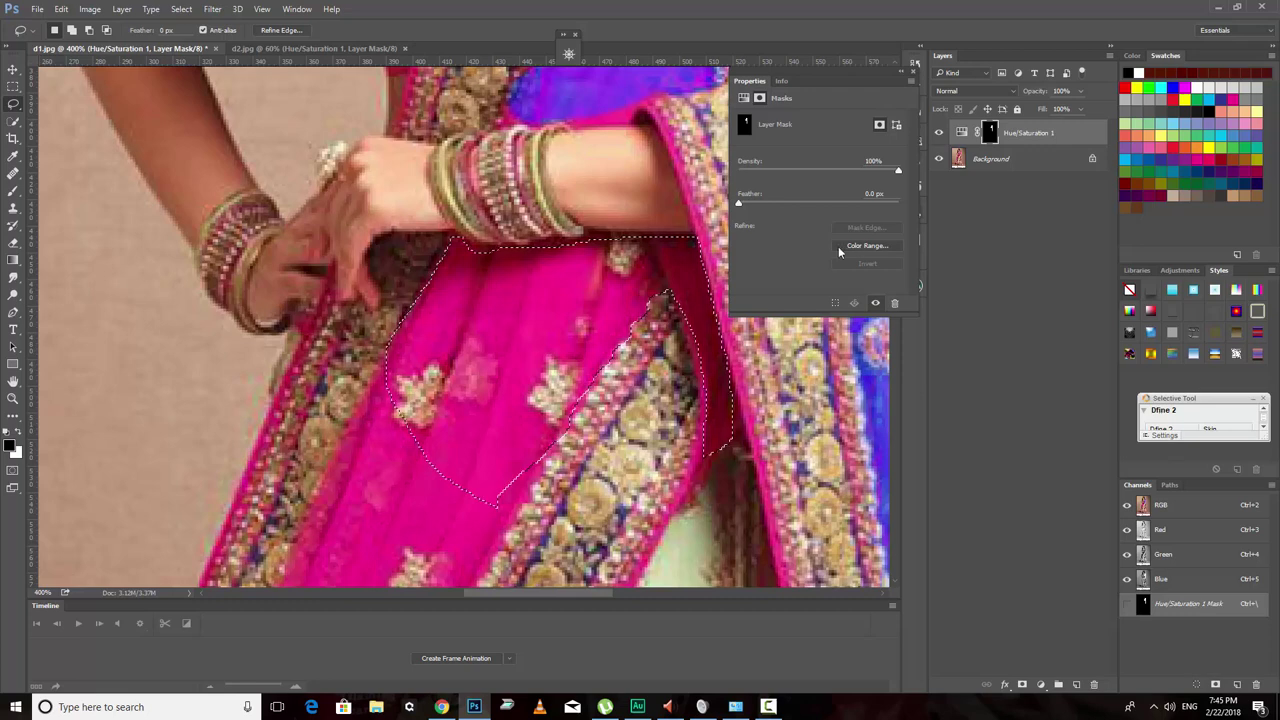
pyautogui.hotkey('ctrl', 'BackSpace')
pyautogui.hotkey('ctrl', 'd')
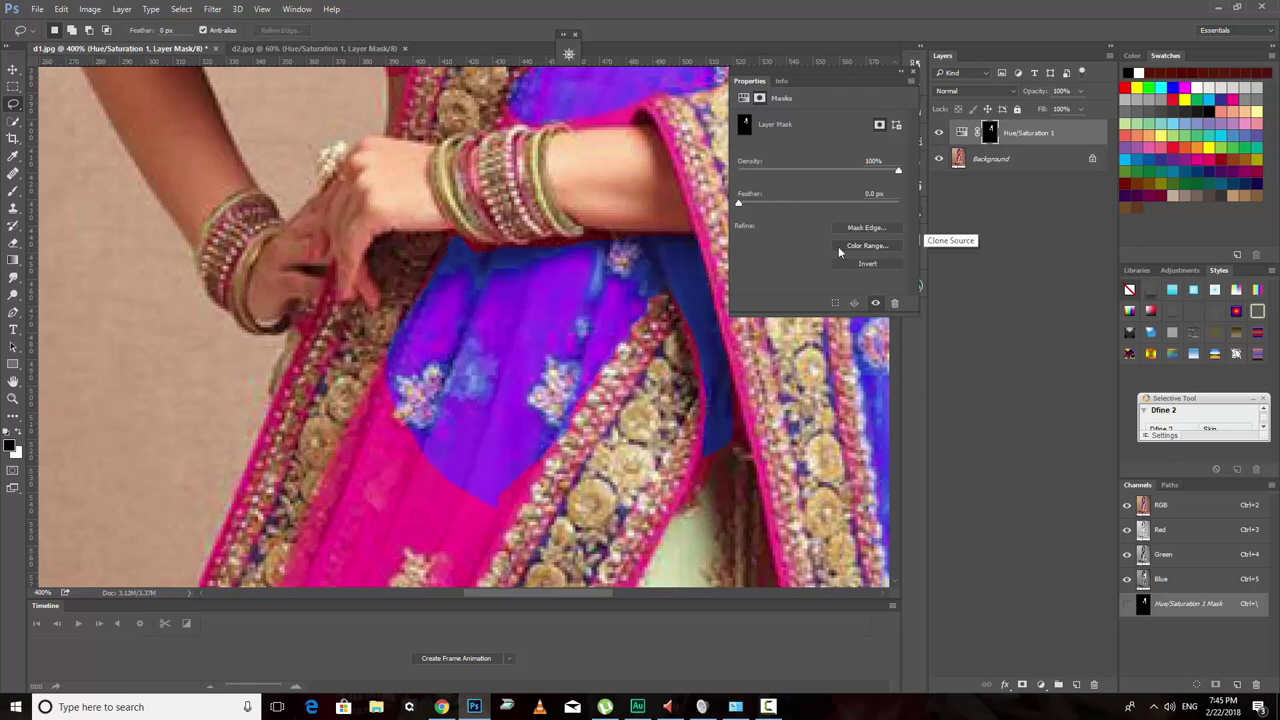
pyautogui.scroll(-5, 567, 263)
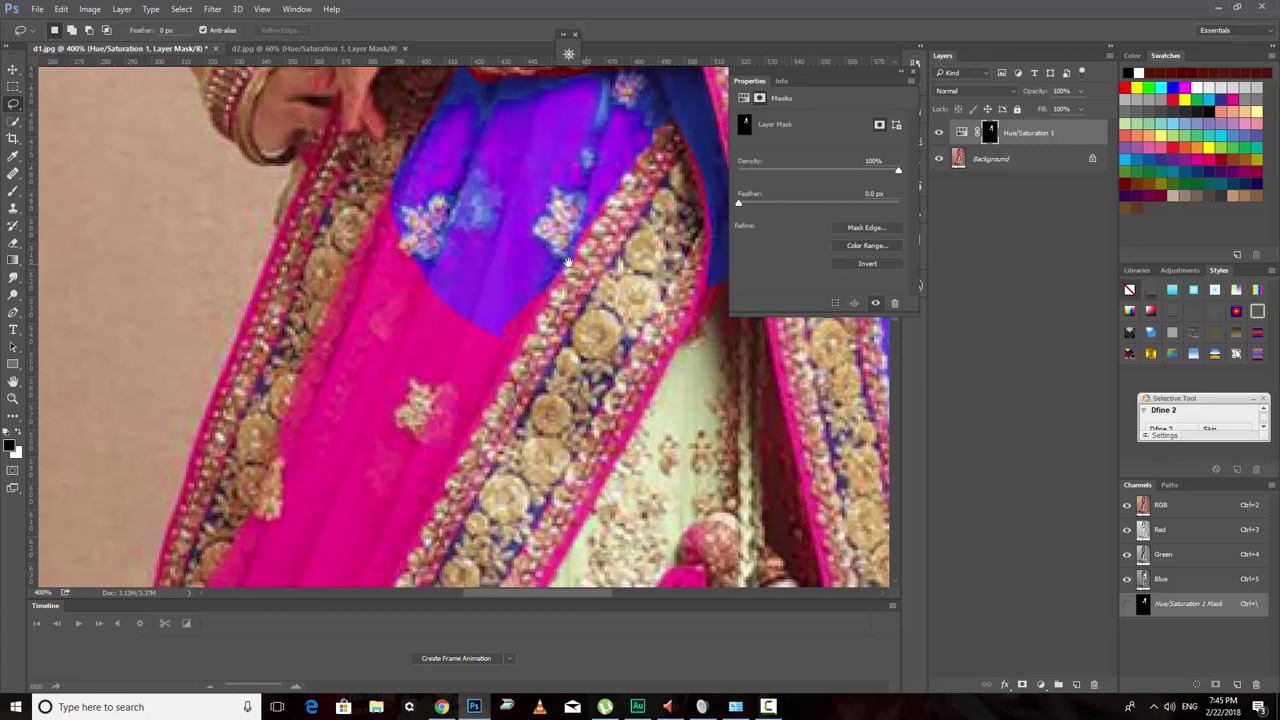
pyautogui.press('b')
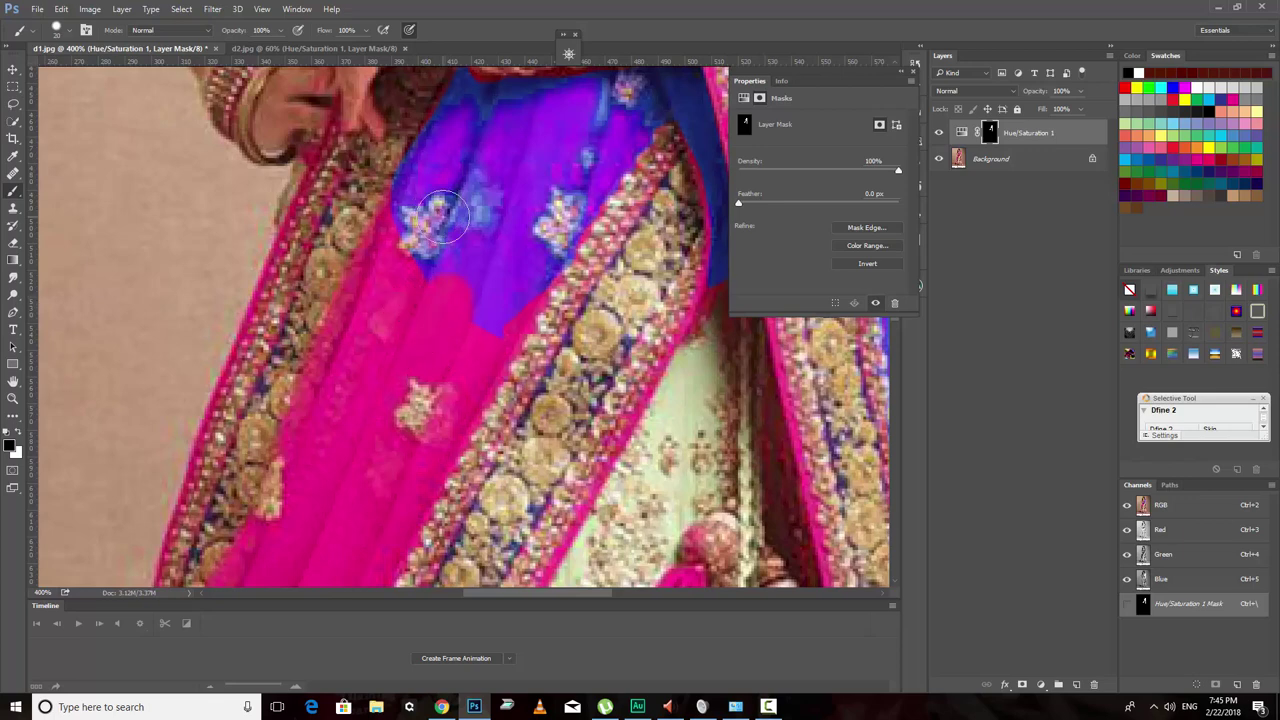
pyautogui.moveTo(444, 240); pyautogui.dragTo(410, 290)
pyautogui.press('x')
pyautogui.moveTo(443, 257); pyautogui.dragTo(412, 212)
pyautogui.moveTo(391, 274)
pyautogui.mouseDown()
pyautogui.moveTo(412, 212)
pyautogui.moveTo(486, 223)
pyautogui.moveTo(457, 251)
pyautogui.moveTo(523, 251)
pyautogui.moveTo(363, 459)
pyautogui.moveTo(459, 249)
pyautogui.mouseUp()
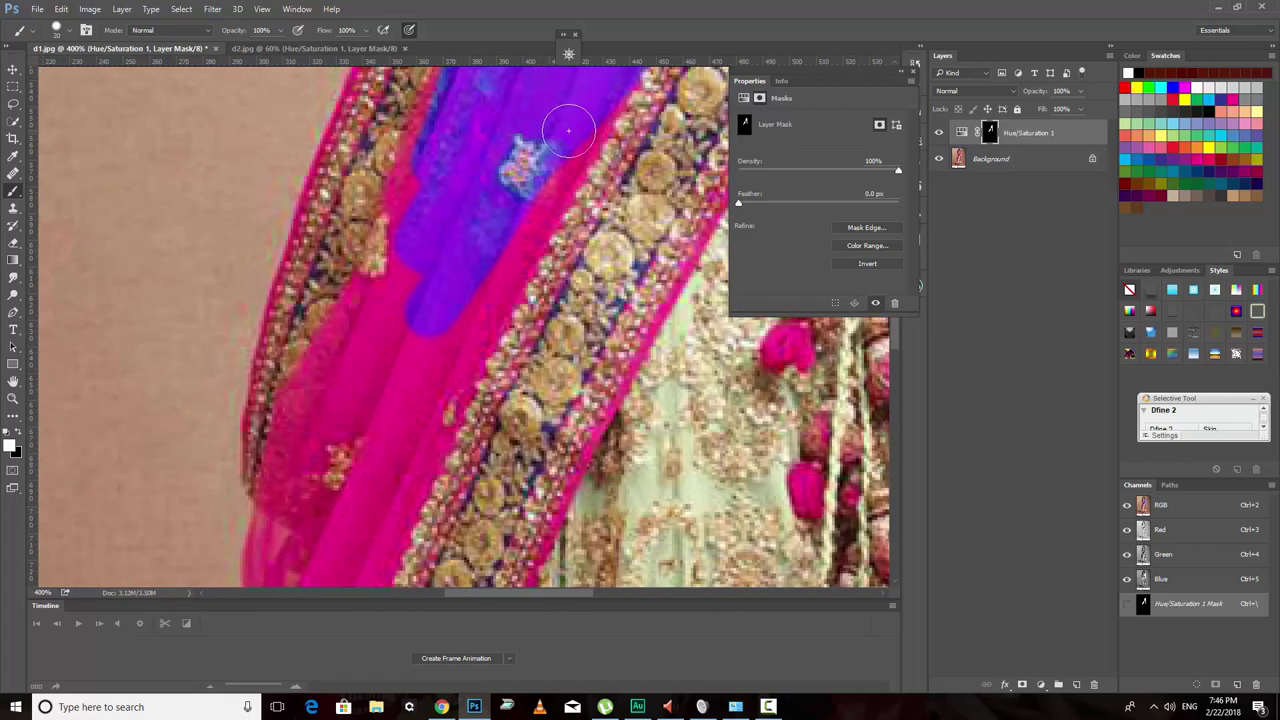
# Paint the blue further down the dupatta along its left edge
pyautogui.moveTo(560, 120)
pyautogui.mouseDown()
pyautogui.moveTo(486, 300)
pyautogui.moveTo(383, 493)
pyautogui.moveTo(474, 274)
pyautogui.moveTo(391, 457)
pyautogui.moveTo(517, 109)
pyautogui.moveTo(443, 296)
pyautogui.moveTo(420, 463)
pyautogui.moveTo(456, 182)
pyautogui.moveTo(494, 86)
pyautogui.mouseUp()
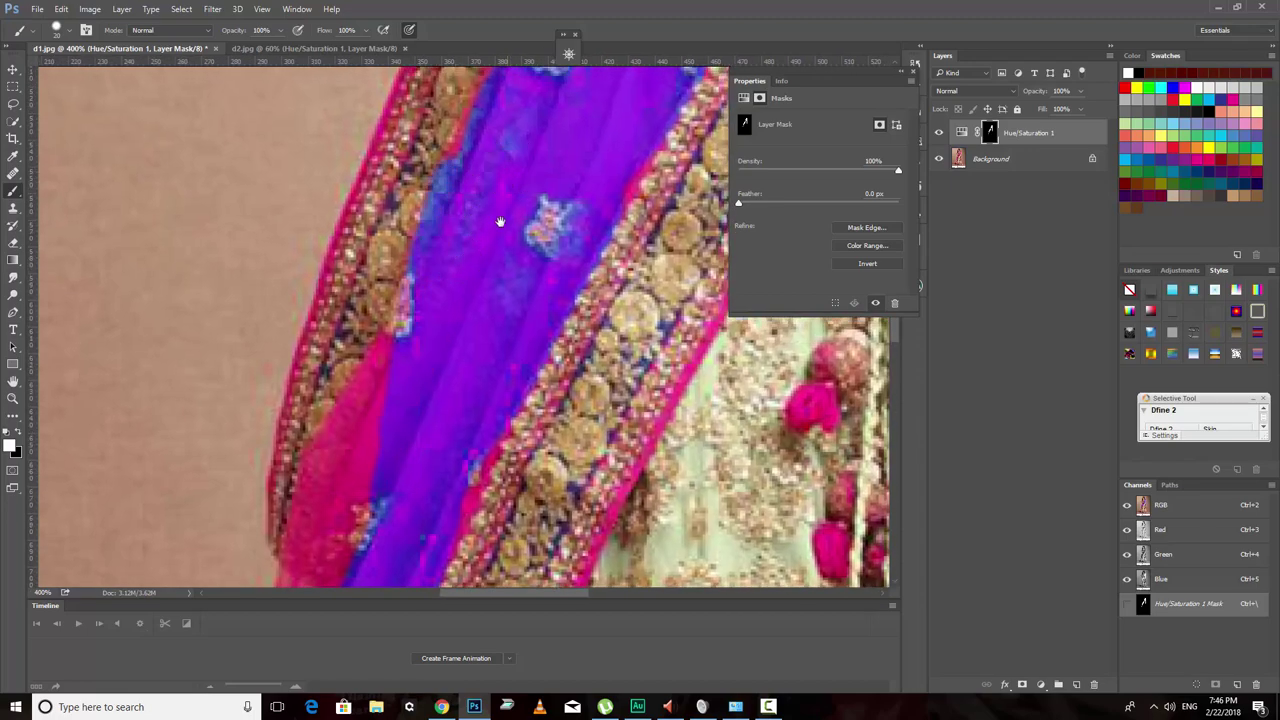
pyautogui.scroll(3, 500, 214)
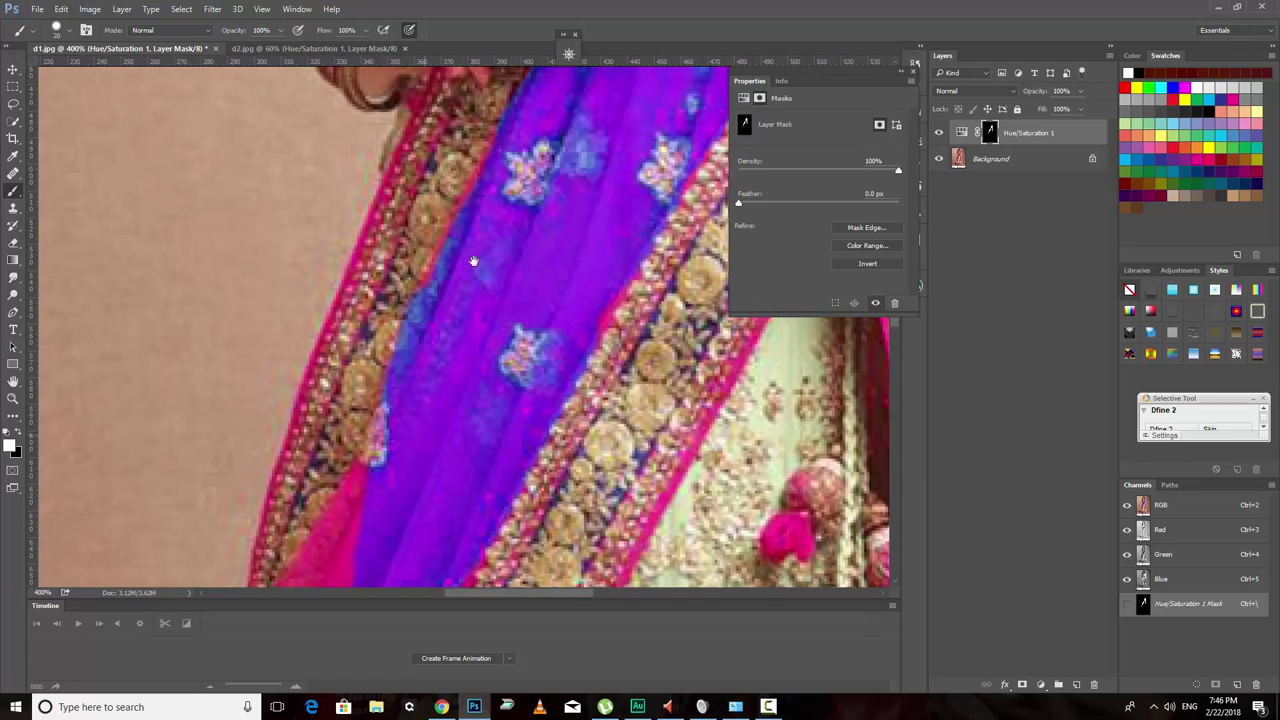
pyautogui.scroll(-2, 450, 300)
pyautogui.moveTo(443, 277)
pyautogui.mouseDown()
pyautogui.moveTo(438, 265)
pyautogui.moveTo(394, 328)
pyautogui.moveTo(405, 212)
pyautogui.moveTo(371, 443)
pyautogui.moveTo(340, 530)
pyautogui.mouseUp()
pyautogui.scroll(-3, 408, 251)
pyautogui.moveTo(412, 375)
pyautogui.mouseDown()
pyautogui.moveTo(471, 263)
pyautogui.moveTo(380, 506)
pyautogui.moveTo(465, 225)
pyautogui.moveTo(405, 410)
pyautogui.mouseUp()
pyautogui.moveTo(464, 216)
pyautogui.mouseDown()
pyautogui.moveTo(371, 443)
pyautogui.moveTo(294, 523)
pyautogui.moveTo(386, 386)
pyautogui.moveTo(289, 491)
pyautogui.moveTo(303, 517)
pyautogui.moveTo(366, 309)
pyautogui.moveTo(320, 320)
pyautogui.moveTo(251, 423)
pyautogui.moveTo(298, 443)
pyautogui.mouseUp()
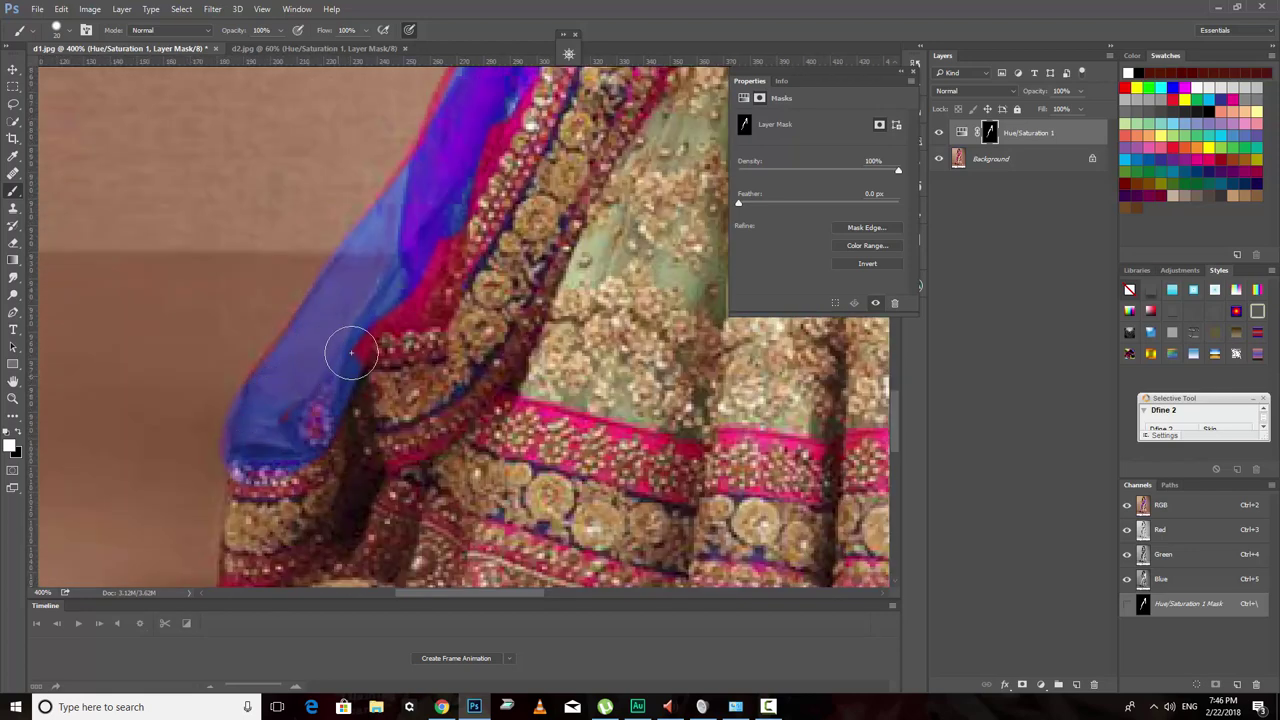
# Paint the remaining pink edge strip down to the hem and fit the photo on screen
pyautogui.moveTo(466, 206); pyautogui.dragTo(387, 423)
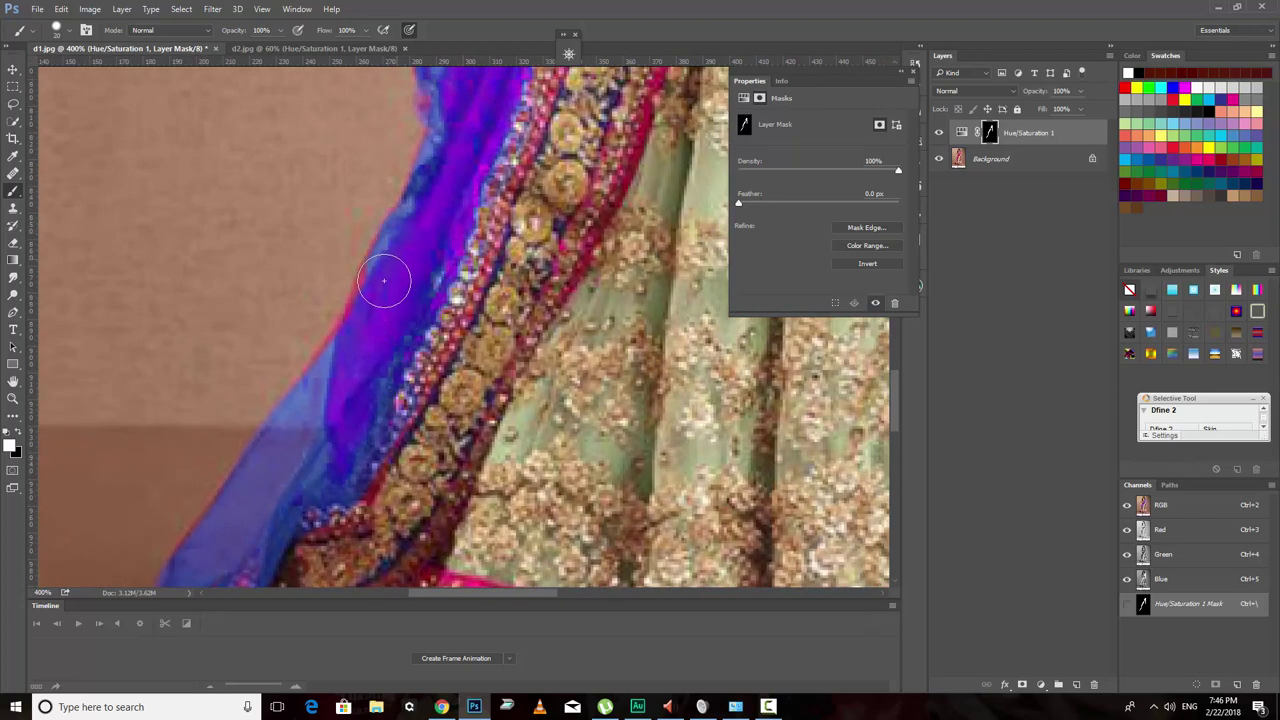
pyautogui.moveTo(473, 269); pyautogui.dragTo(348, 440)
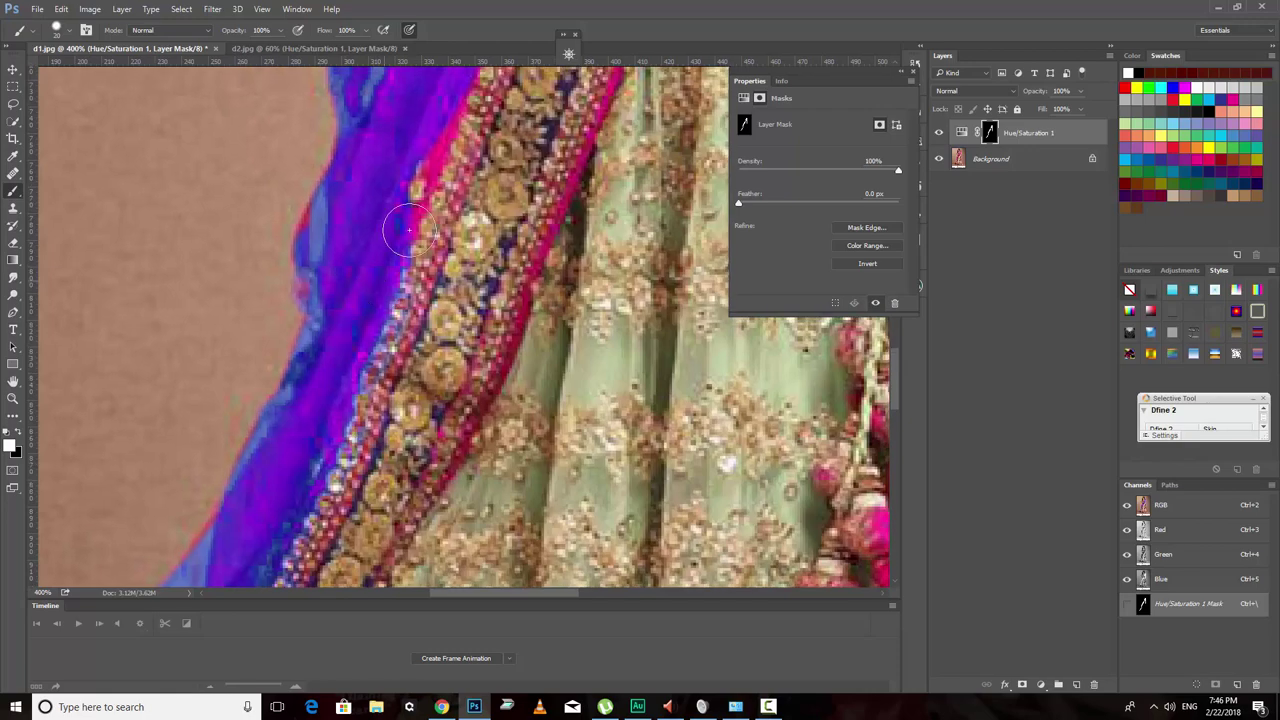
pyautogui.moveTo(414, 223); pyautogui.dragTo(398, 277)
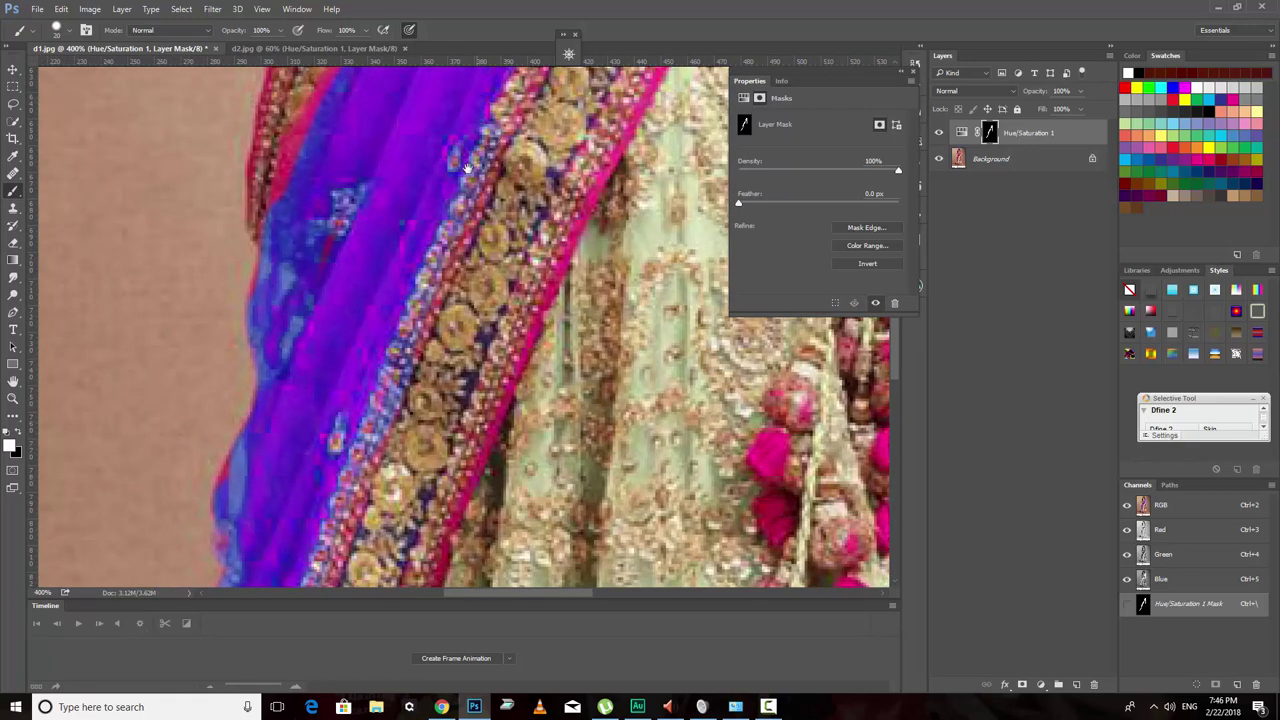
pyautogui.moveTo(473, 131); pyautogui.dragTo(361, 387)
pyautogui.moveTo(476, 153); pyautogui.dragTo(393, 327)
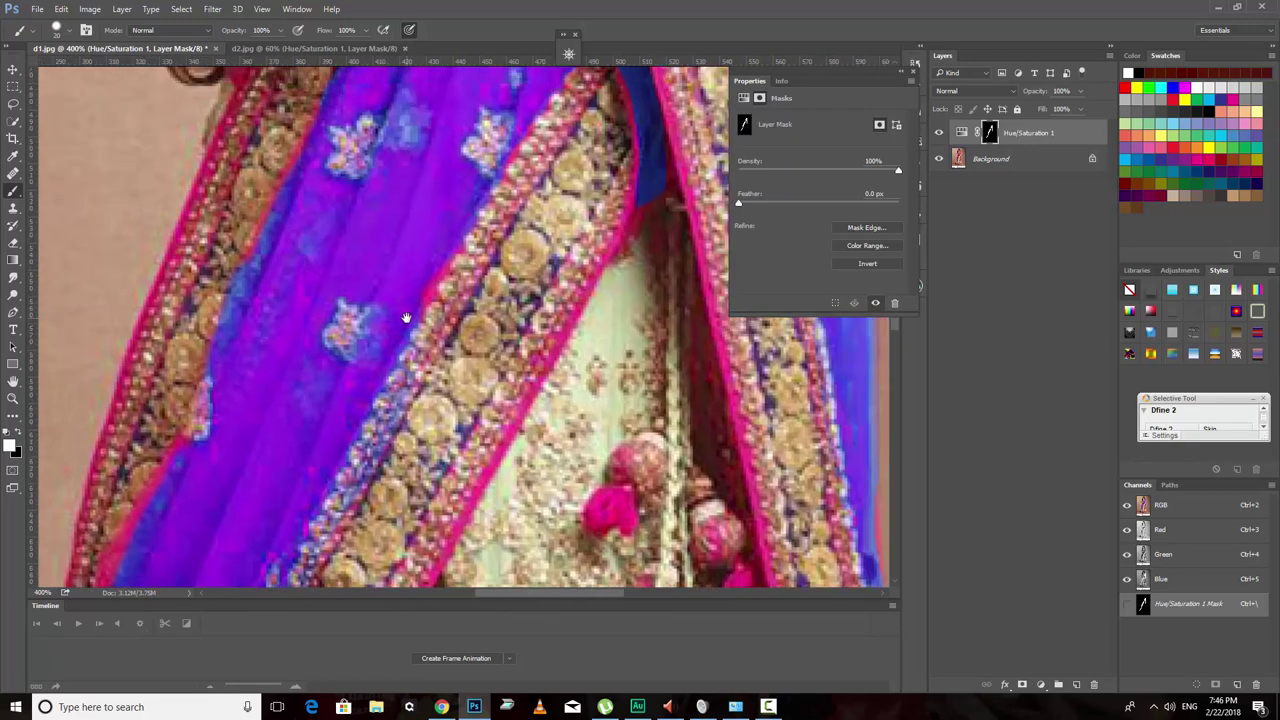
pyautogui.moveTo(320, 394); pyautogui.dragTo(532, 191)
pyautogui.moveTo(400, 320)
pyautogui.mouseDown()
pyautogui.moveTo(409, 277)
pyautogui.moveTo(423, 277)
pyautogui.moveTo(356, 375)
pyautogui.mouseUp()
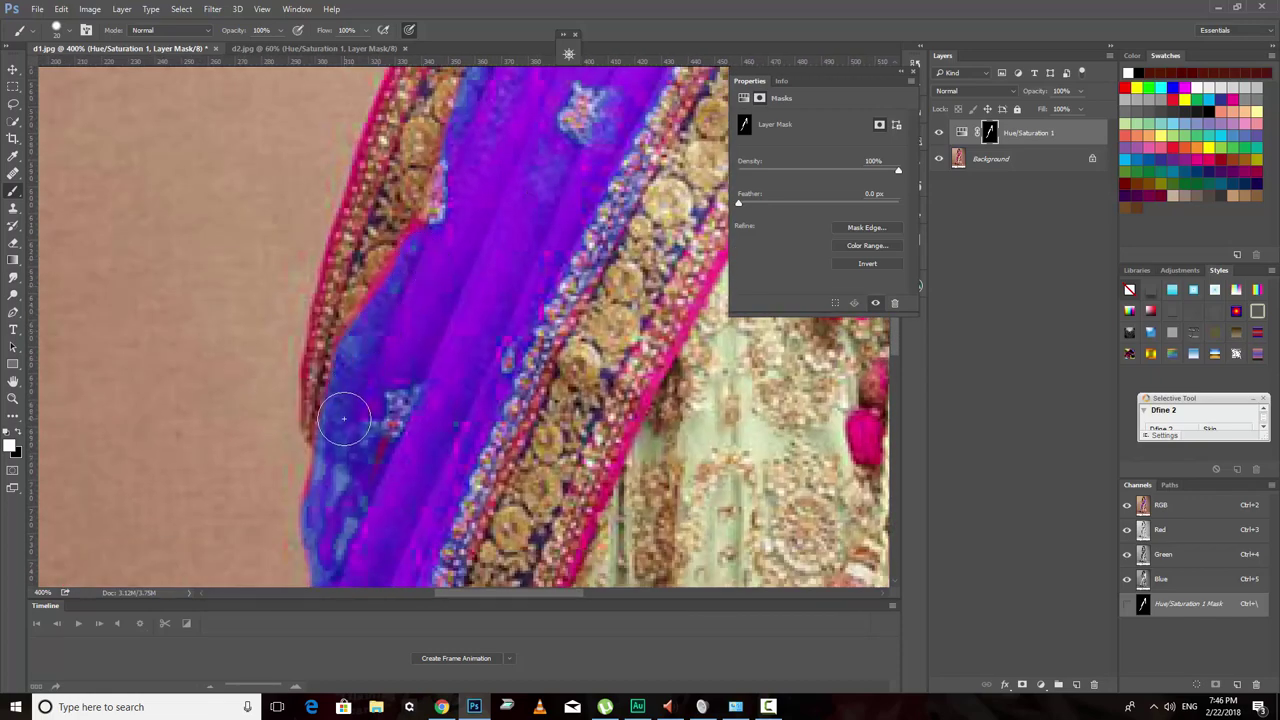
pyautogui.press('z')
pyautogui.hotkey('ctrl', '0')
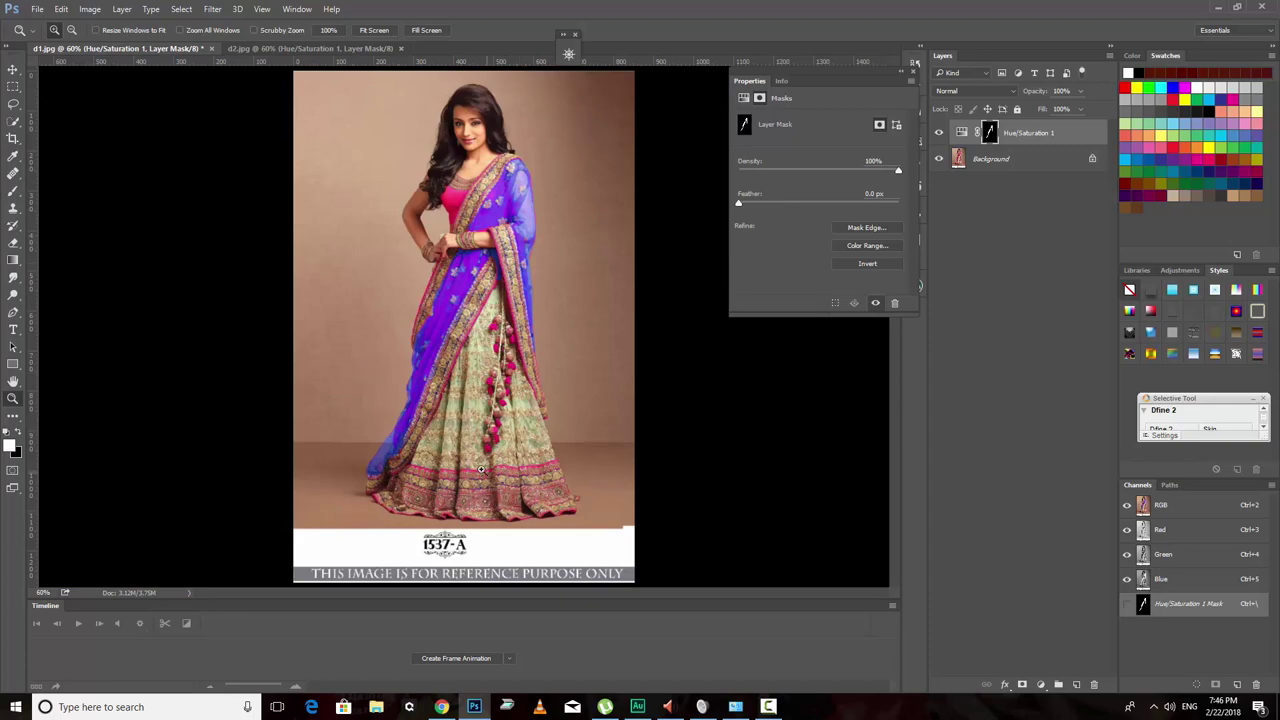
pyautogui.moveTo(480, 469); pyautogui.dragTo(545, 472)
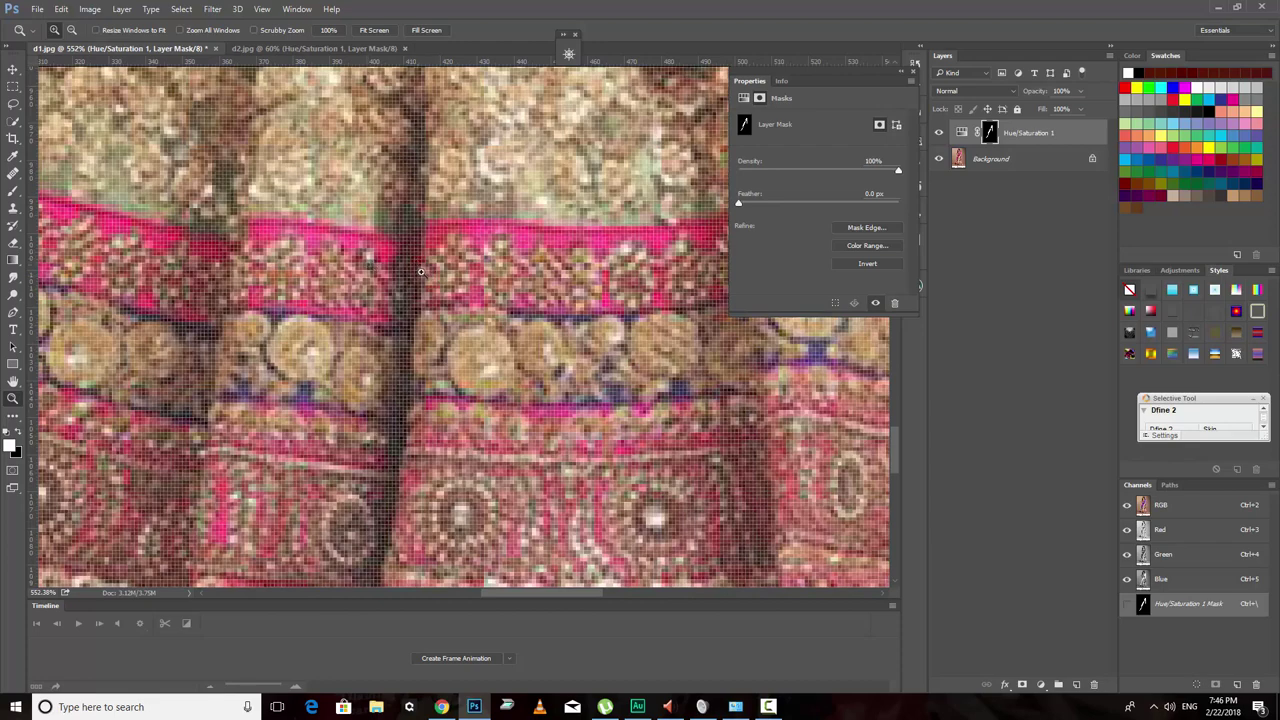
pyautogui.rightClick(421, 271)
pyautogui.click(440, 285)
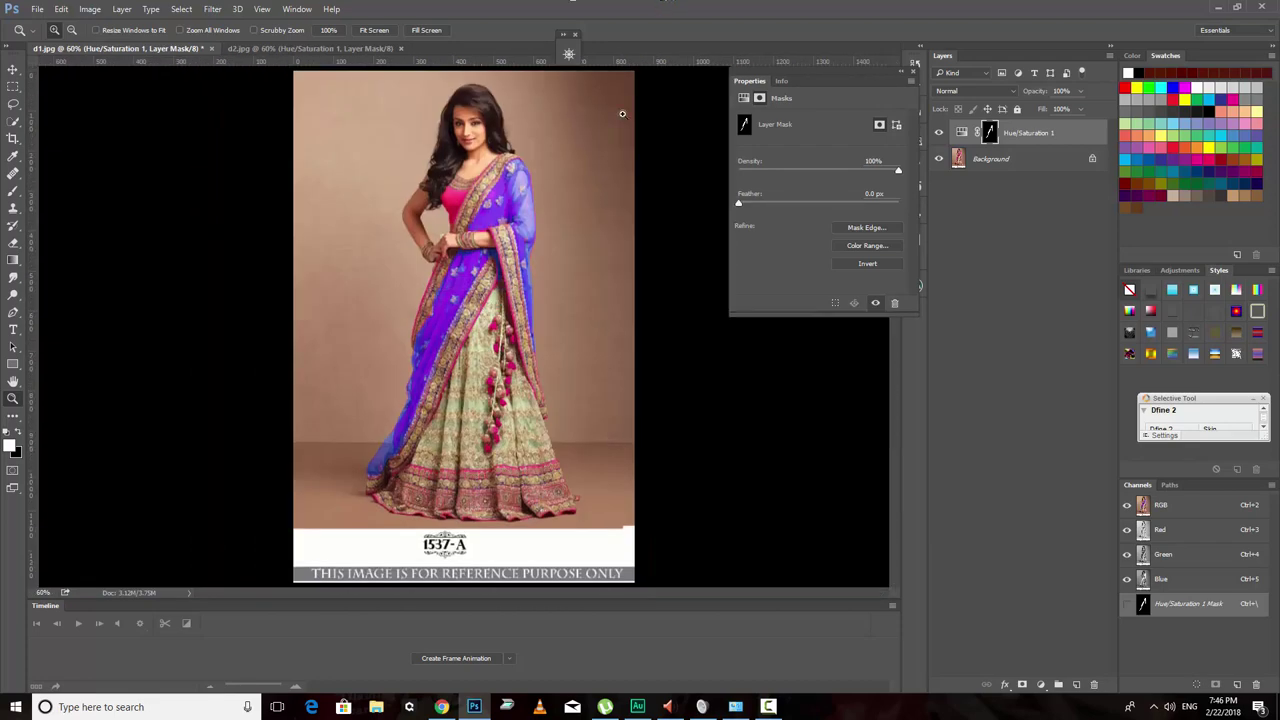
pyautogui.moveTo(446, 113); pyautogui.dragTo(505, 128)
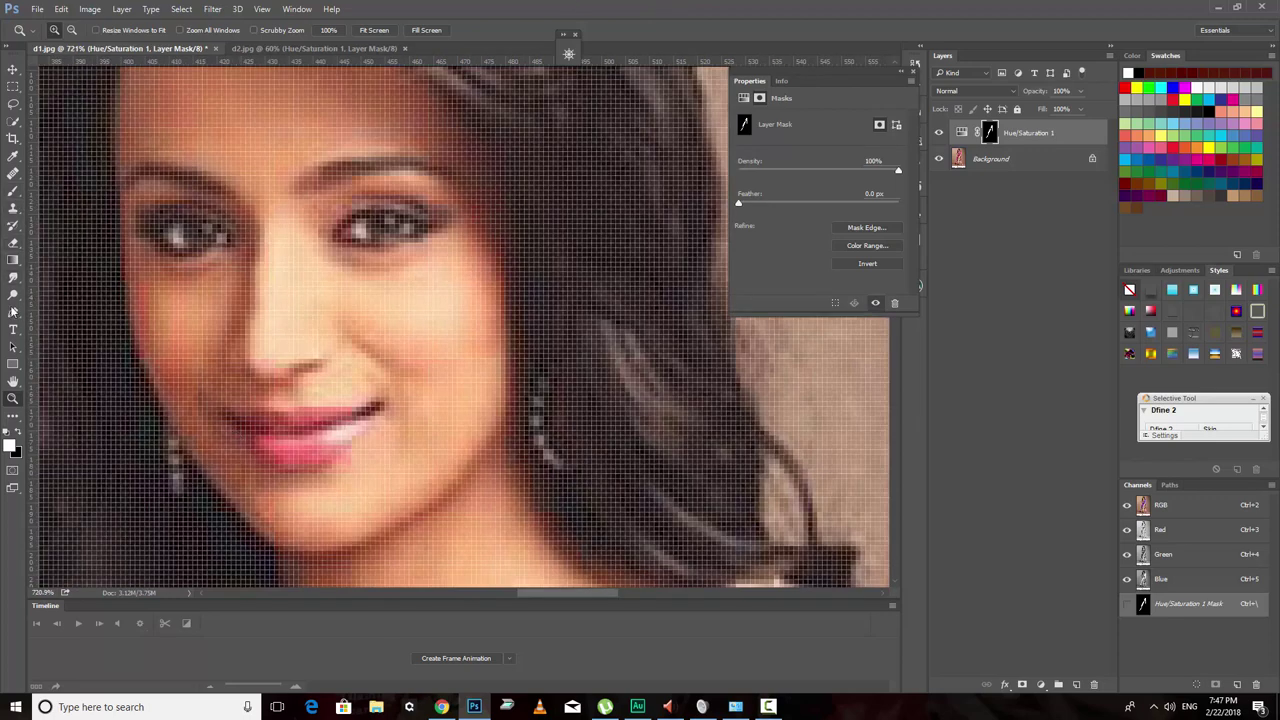
pyautogui.press('b')
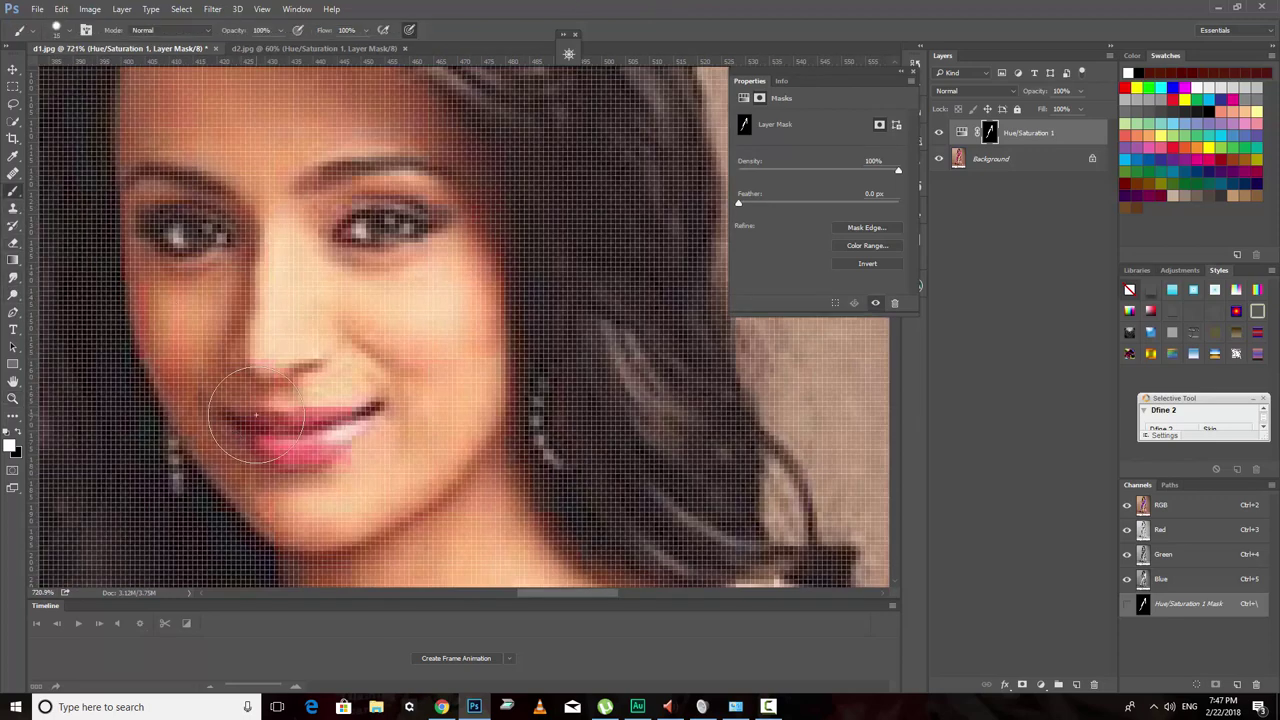
pyautogui.press('[')
pyautogui.moveTo(245, 420); pyautogui.dragTo(320, 434)
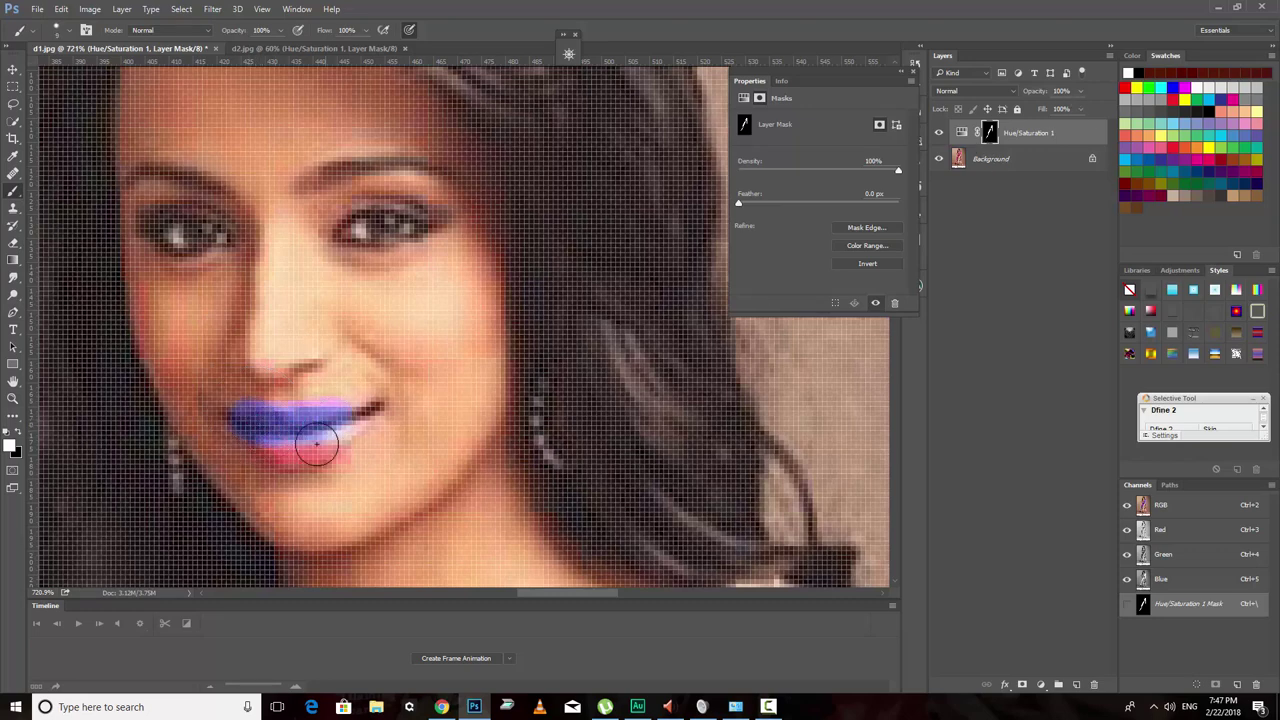
pyautogui.click(17, 433)
pyautogui.moveTo(228, 406); pyautogui.dragTo(330, 422)
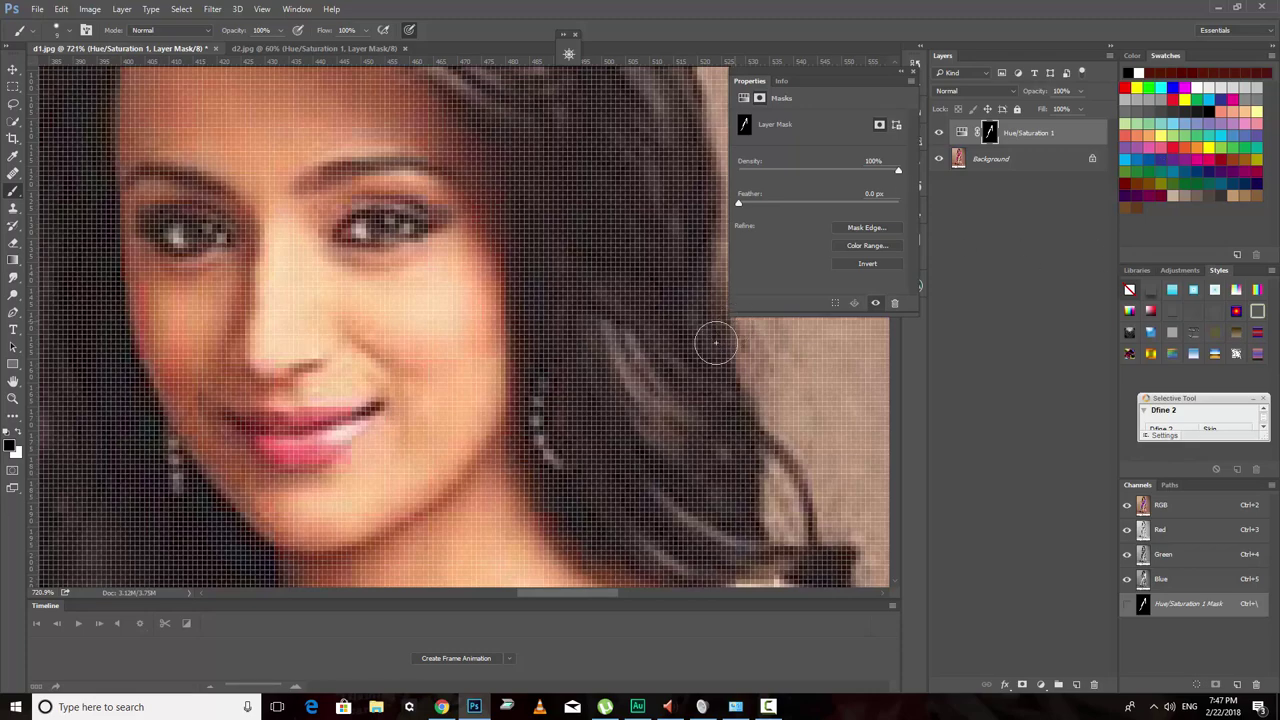
pyautogui.press('z')
pyautogui.rightClick(406, 392)
pyautogui.click(440, 399)
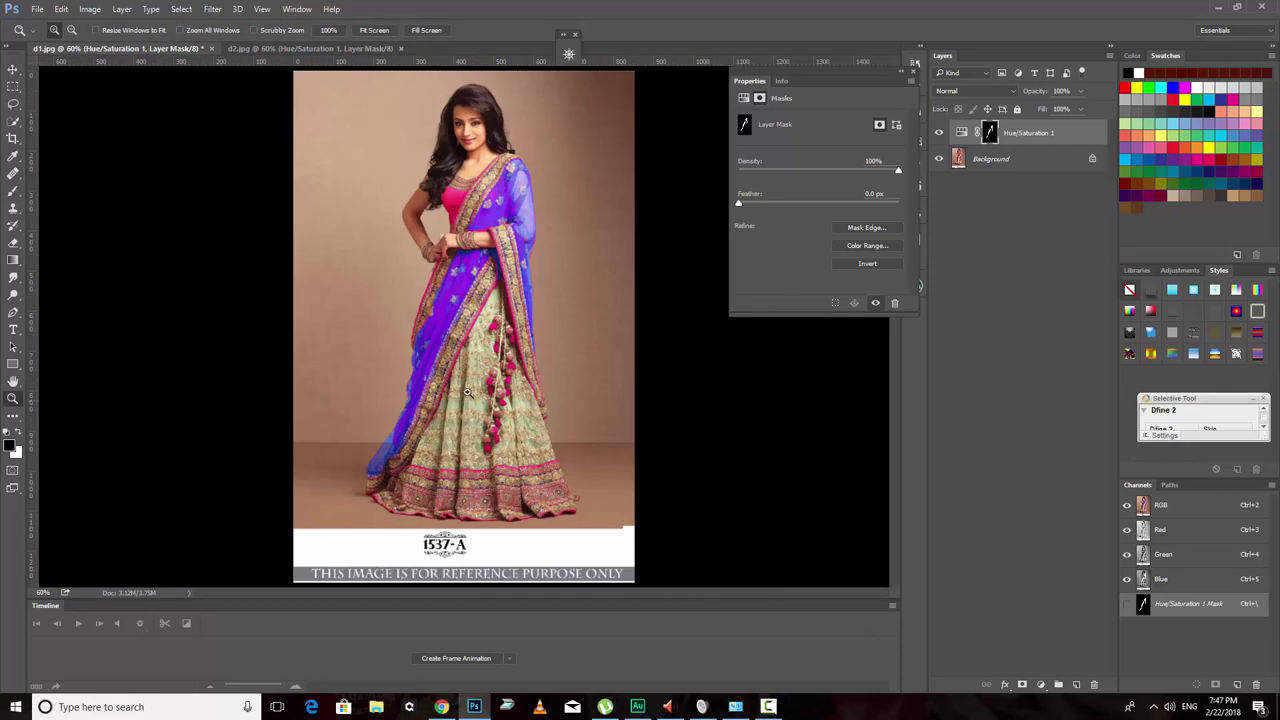